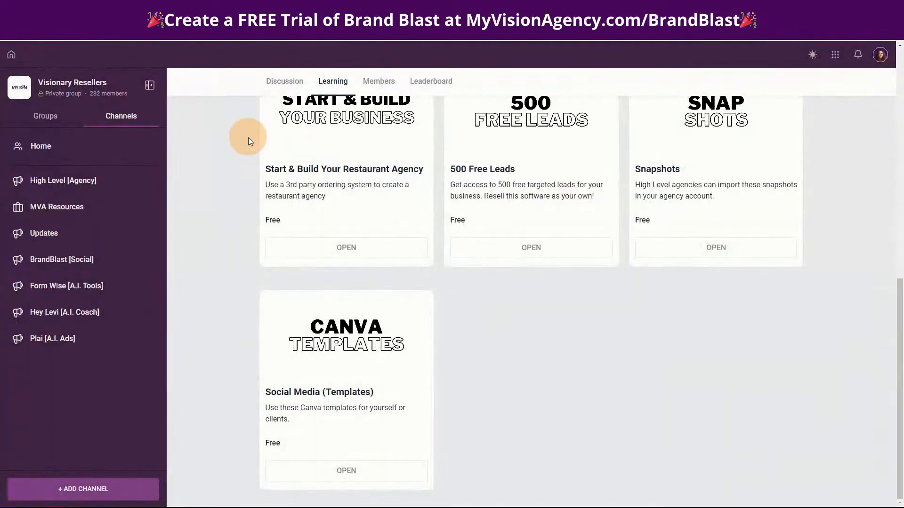
View the BrandBlast [Social] channel, and open the Social Media (Templates) course from the group's learning section.
{"action": "left_click", "coordinate": [52, 262]}
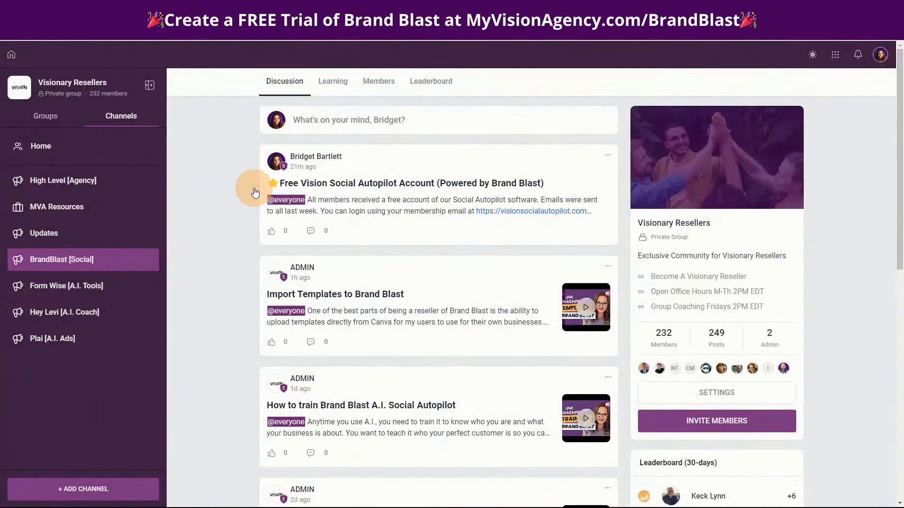
{"action": "left_click", "coordinate": [325, 82]}
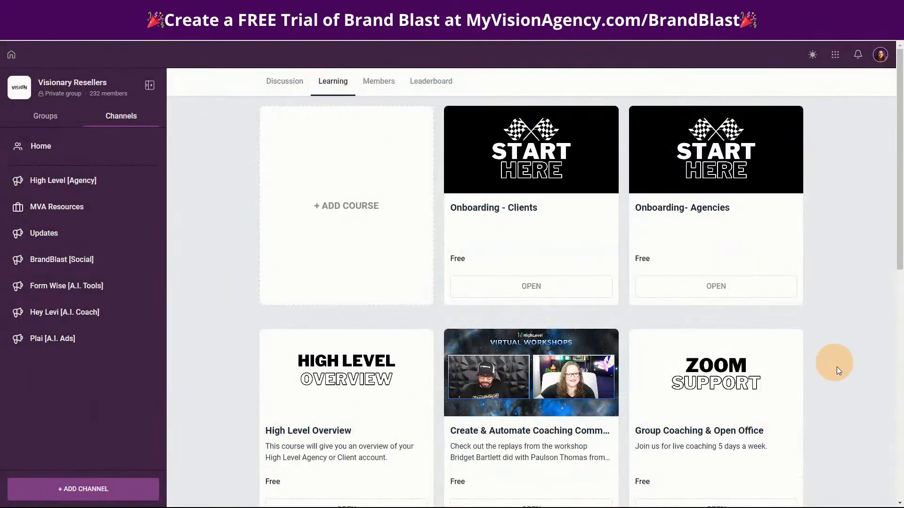
{"action": "scroll", "coordinate": [856, 453], "scroll_direction": "down", "scroll_amount": 1}
{"action": "scroll", "coordinate": [847, 448], "scroll_direction": "down", "scroll_amount": 5}
{"action": "scroll", "coordinate": [256, 395], "scroll_direction": "up", "scroll_amount": 1}
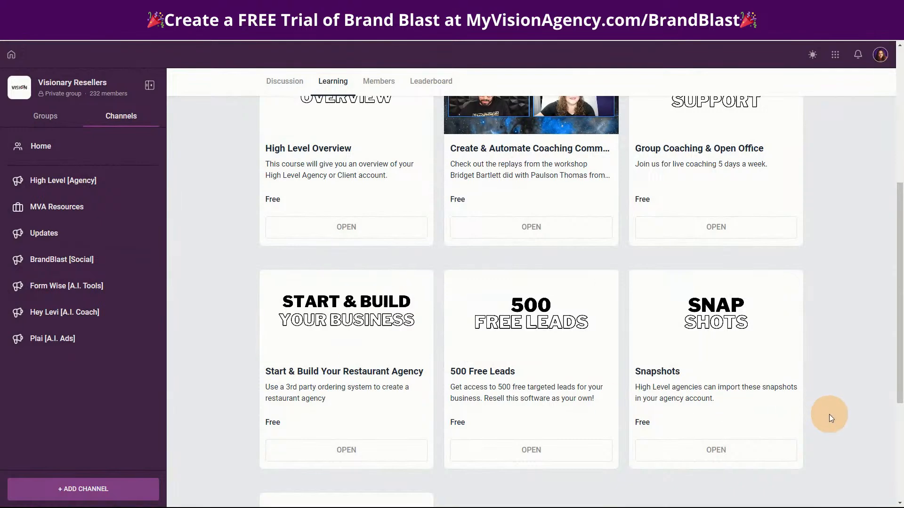
{"action": "scroll", "coordinate": [823, 414], "scroll_direction": "down", "scroll_amount": 3}
{"action": "left_click", "coordinate": [333, 347]}
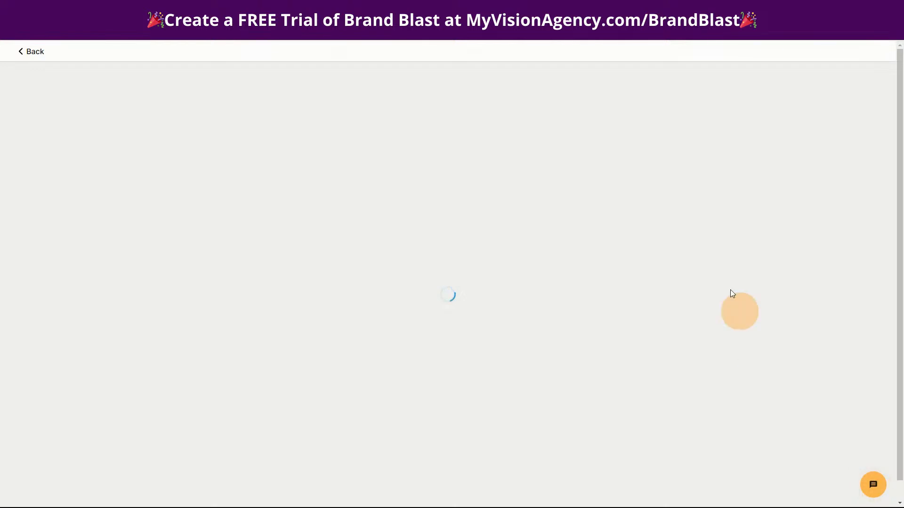
Examine the Canva template categories in the course's lesson list.
{"action": "scroll", "coordinate": [774, 357], "scroll_direction": "down", "scroll_amount": 1}
{"action": "scroll", "coordinate": [646, 376], "scroll_direction": "down", "scroll_amount": 10}
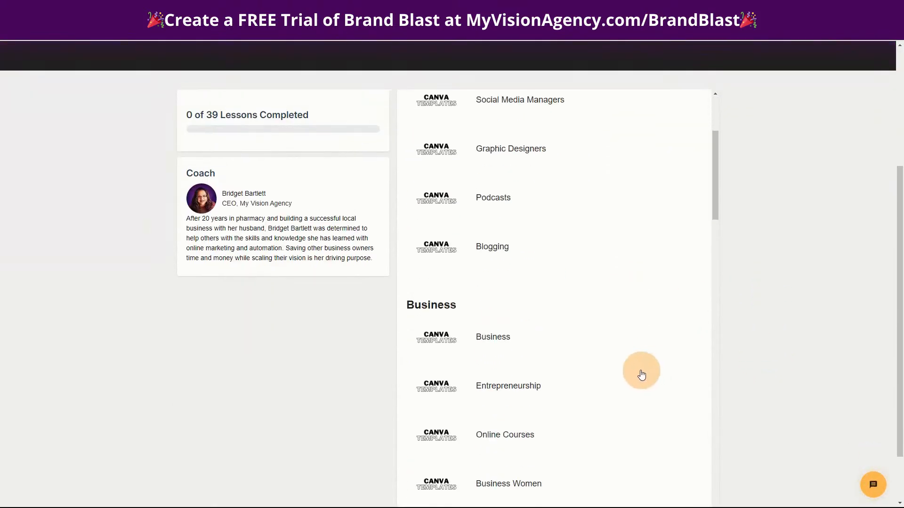
{"action": "scroll", "coordinate": [648, 386], "scroll_direction": "down", "scroll_amount": 20}
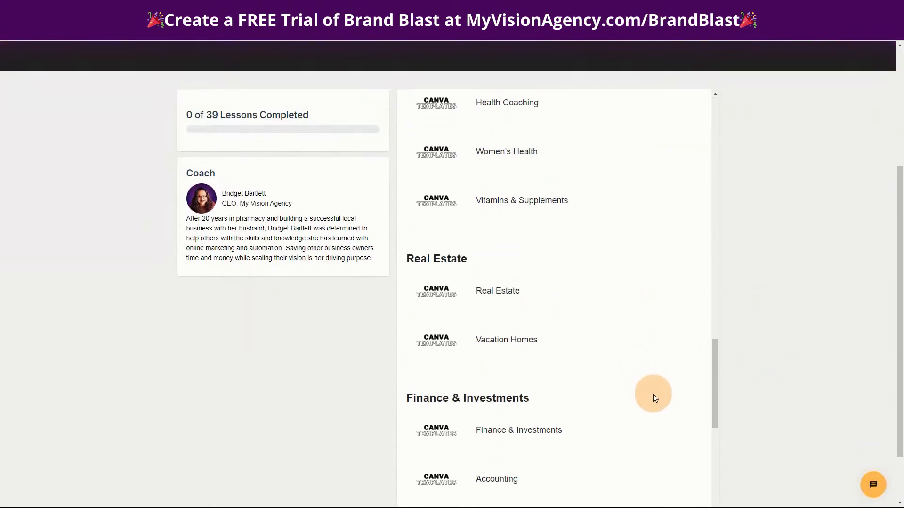
{"action": "scroll", "coordinate": [647, 422], "scroll_direction": "down", "scroll_amount": 1}
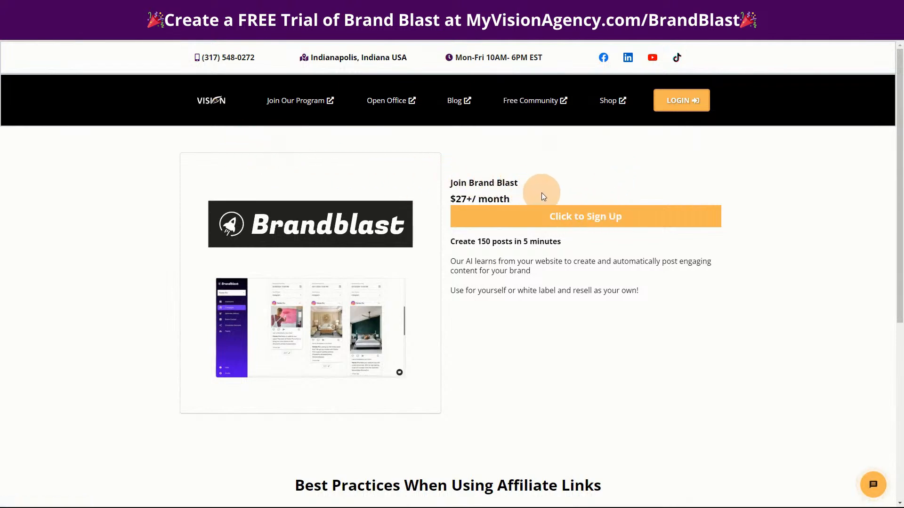
Open the Brandblast website from the Join Brand Blast sign-up offer and review its pricing plans.
{"action": "left_click", "coordinate": [570, 222]}
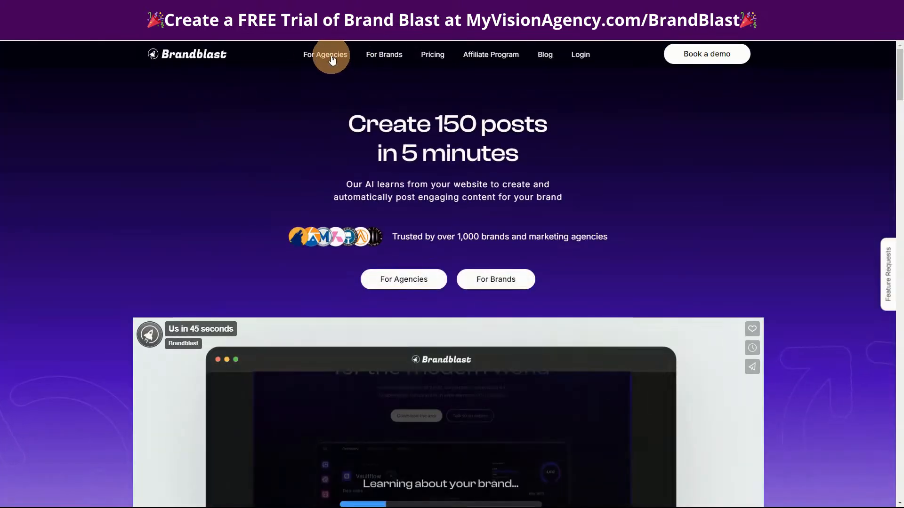
{"action": "scroll", "coordinate": [687, 330], "scroll_direction": "down", "scroll_amount": 14}
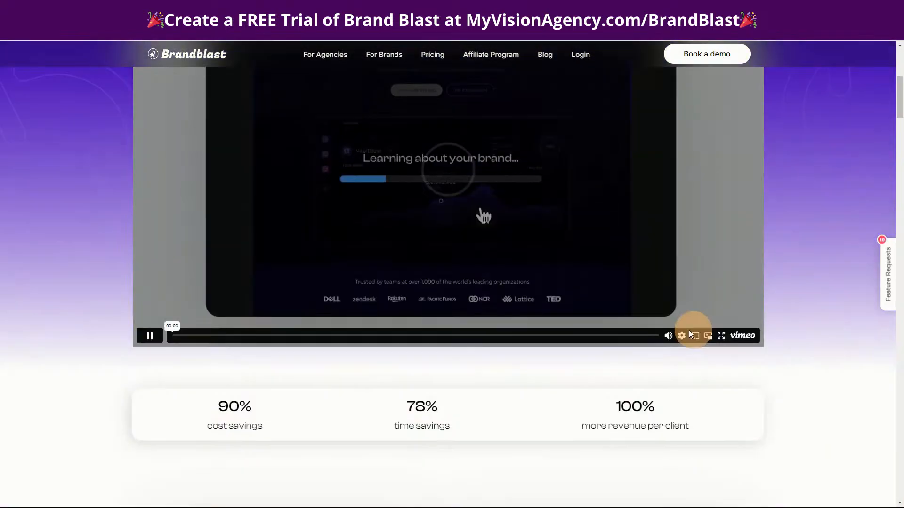
{"action": "scroll", "coordinate": [687, 334], "scroll_direction": "down", "scroll_amount": 20}
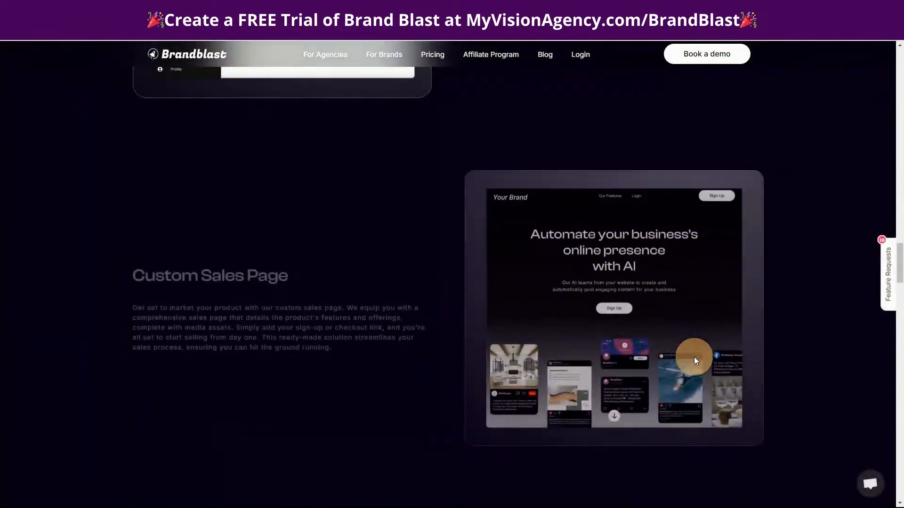
{"action": "scroll", "coordinate": [690, 359], "scroll_direction": "down", "scroll_amount": 20}
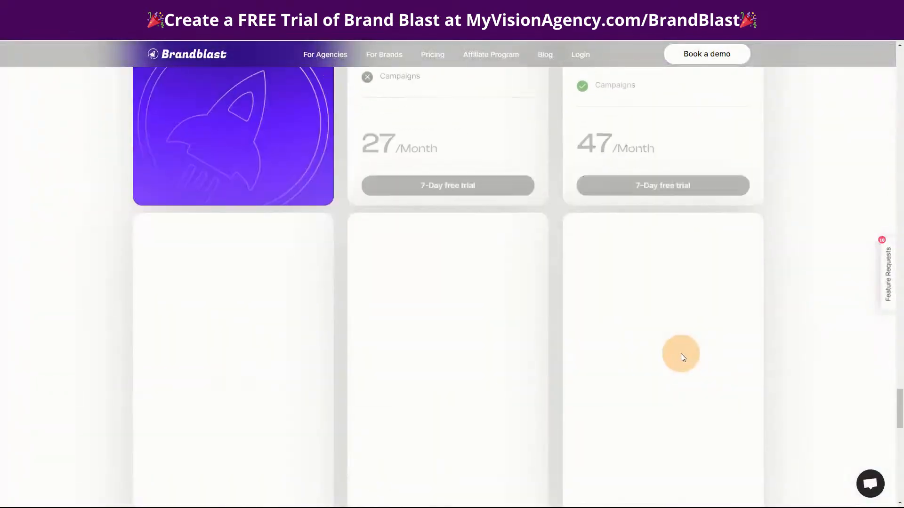
{"action": "scroll", "coordinate": [776, 356], "scroll_direction": "up", "scroll_amount": 1}
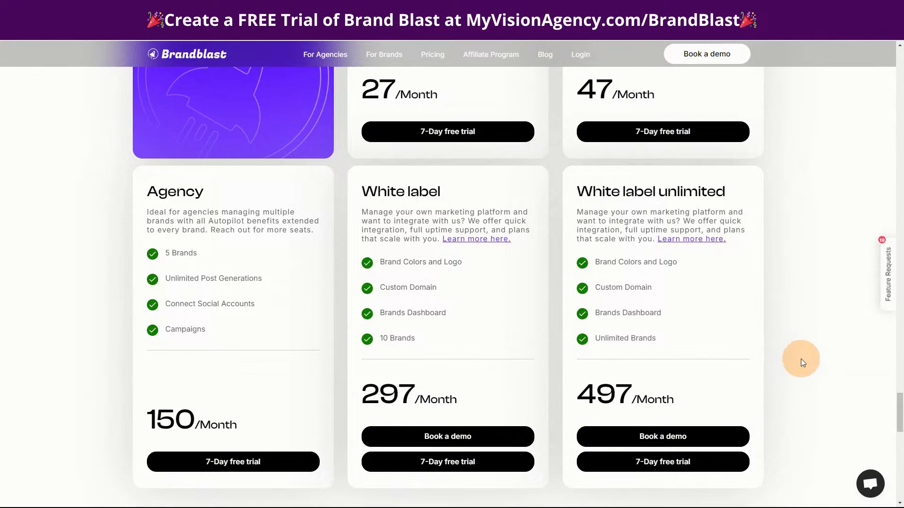
{"action": "scroll", "coordinate": [800, 360], "scroll_direction": "up", "scroll_amount": 5}
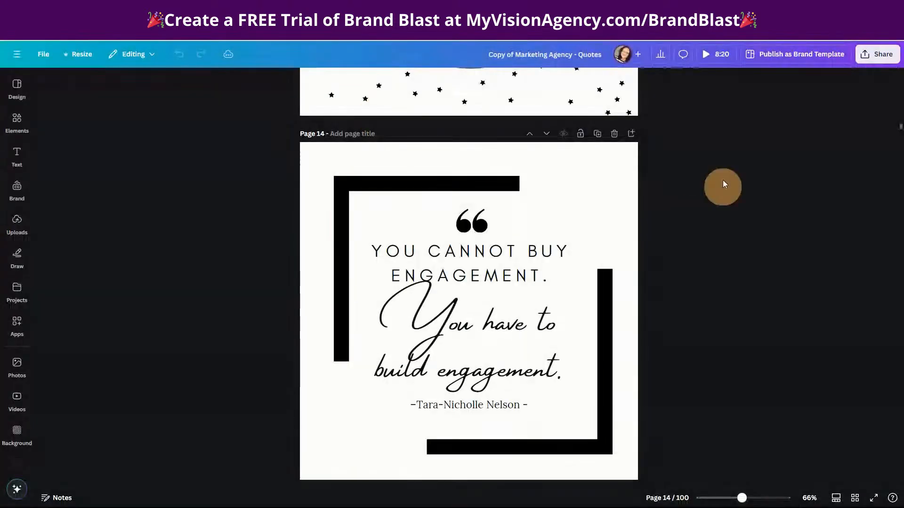
Switch to Canva and examine the quote designs across the pages of Copy of Marketing Agency - Quotes.
{"action": "scroll", "coordinate": [718, 374], "scroll_direction": "up", "scroll_amount": 3}
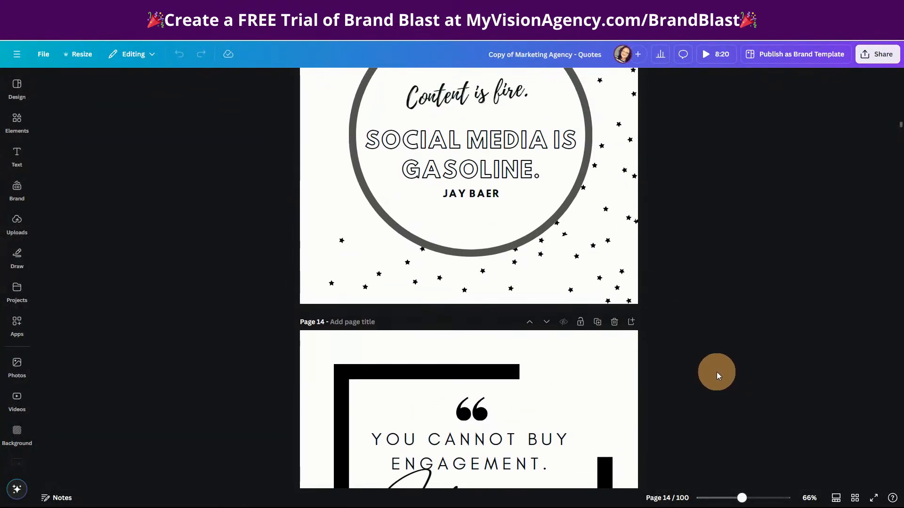
{"action": "scroll", "coordinate": [713, 366], "scroll_direction": "down", "scroll_amount": 2}
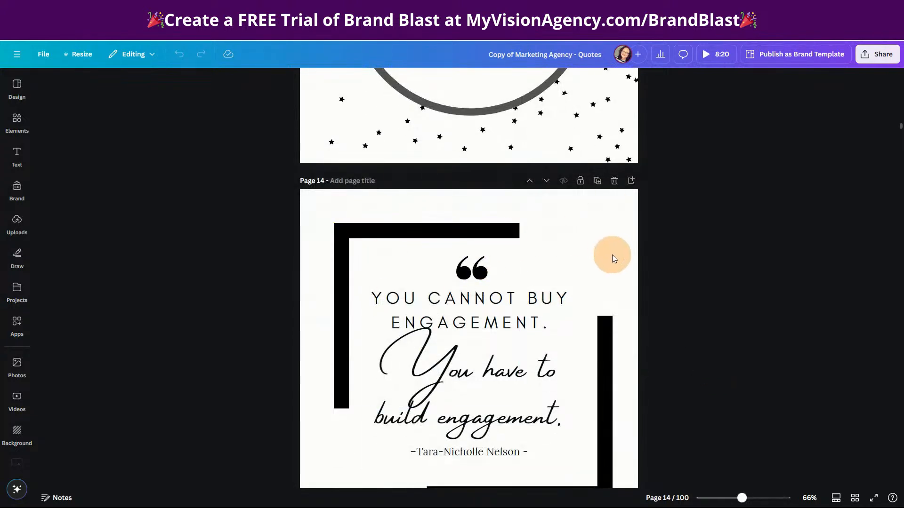
{"action": "scroll", "coordinate": [607, 254], "scroll_direction": "down", "scroll_amount": 3}
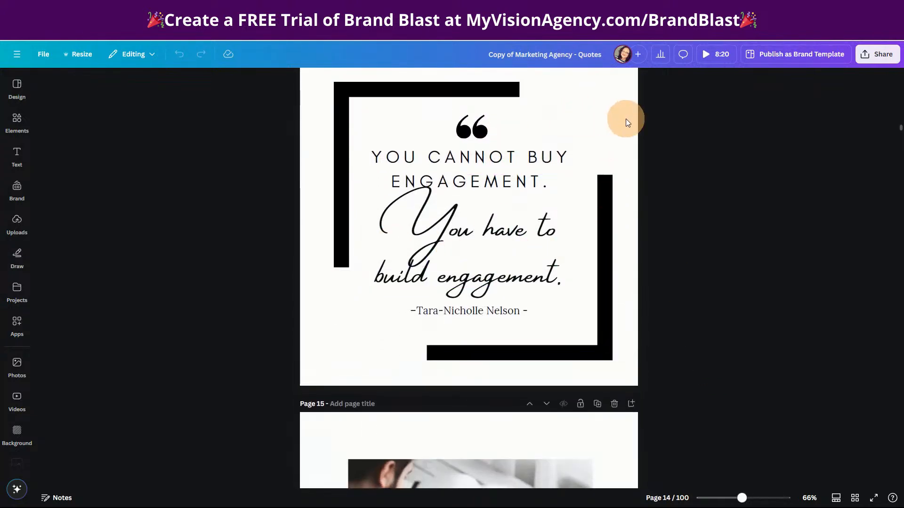
{"action": "scroll", "coordinate": [632, 157], "scroll_direction": "up", "scroll_amount": 1}
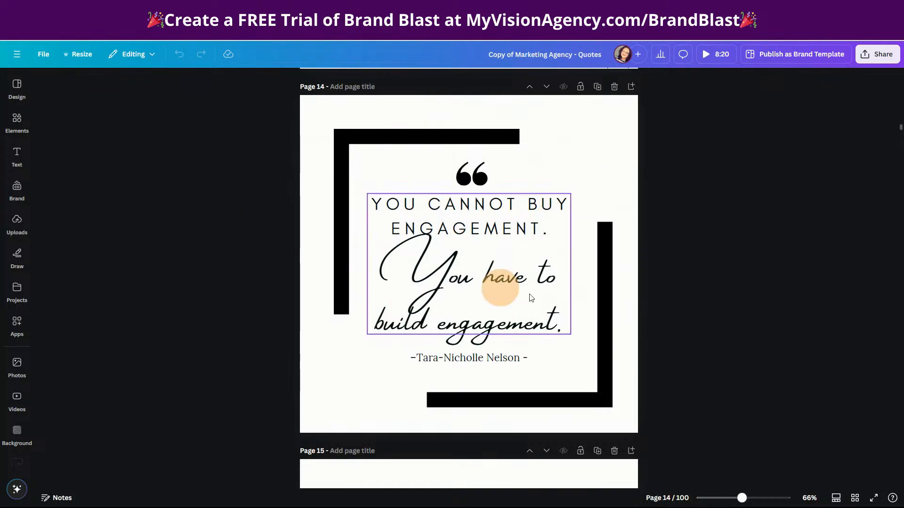
{"action": "scroll", "coordinate": [665, 331], "scroll_direction": "up", "scroll_amount": 15}
{"action": "scroll", "coordinate": [685, 350], "scroll_direction": "down", "scroll_amount": 20}
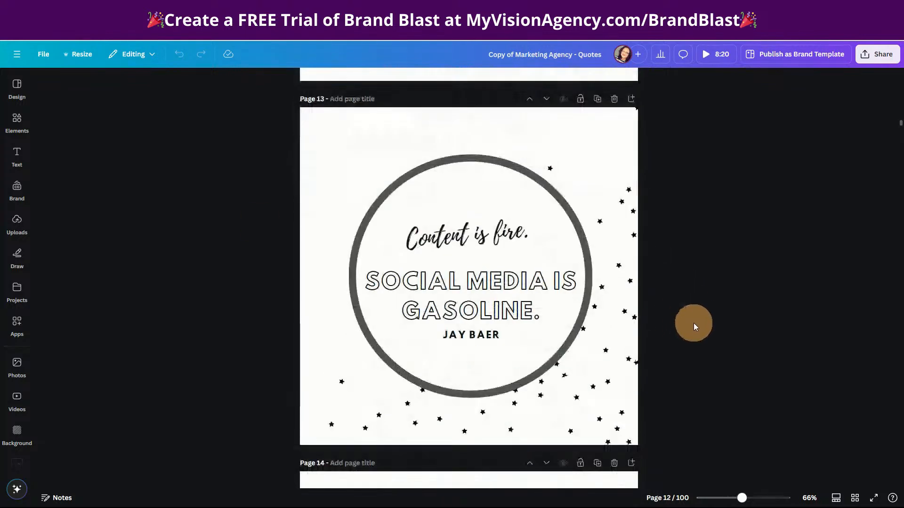
{"action": "scroll", "coordinate": [696, 319], "scroll_direction": "down", "scroll_amount": 20}
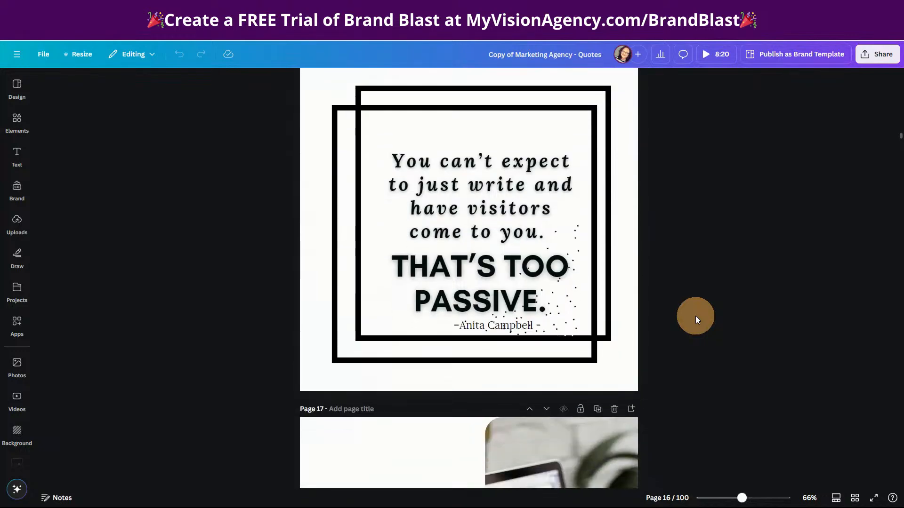
{"action": "scroll", "coordinate": [697, 320], "scroll_direction": "down", "scroll_amount": 10}
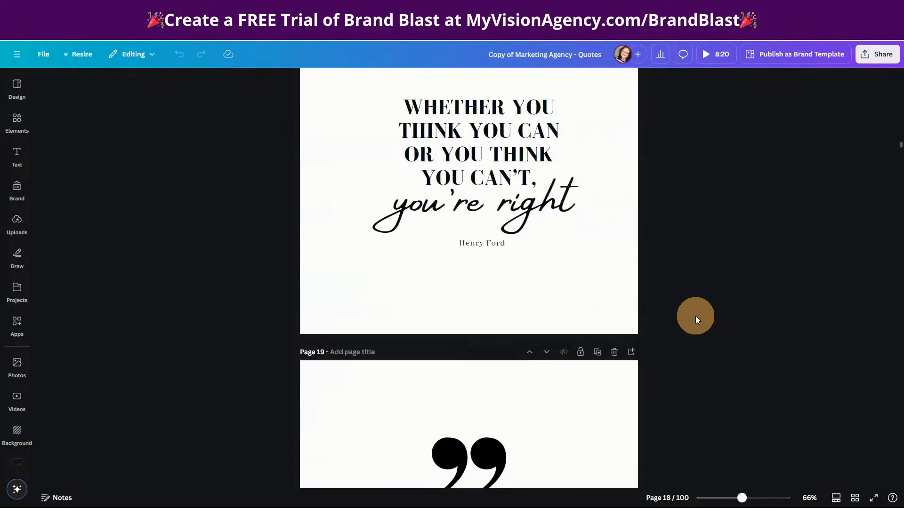
{"action": "scroll", "coordinate": [696, 315], "scroll_direction": "down", "scroll_amount": 6}
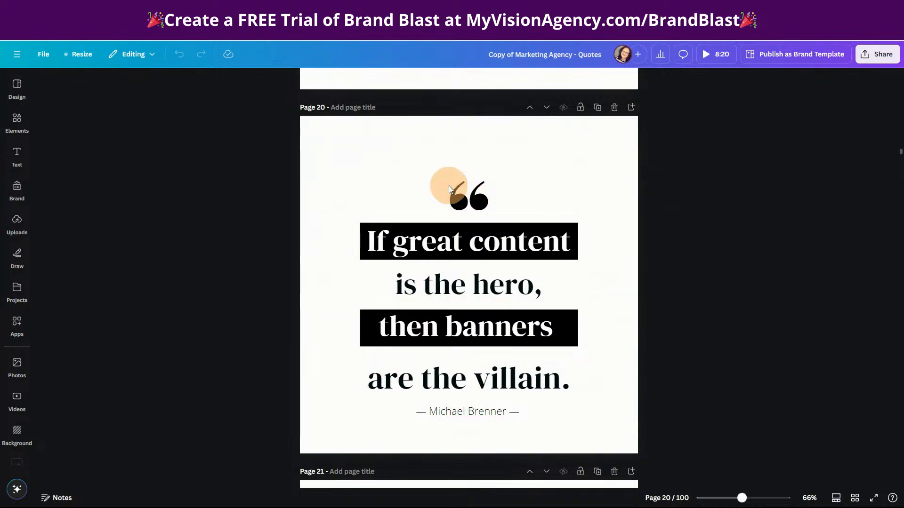
{"action": "scroll", "coordinate": [711, 325], "scroll_direction": "down", "scroll_amount": 20}
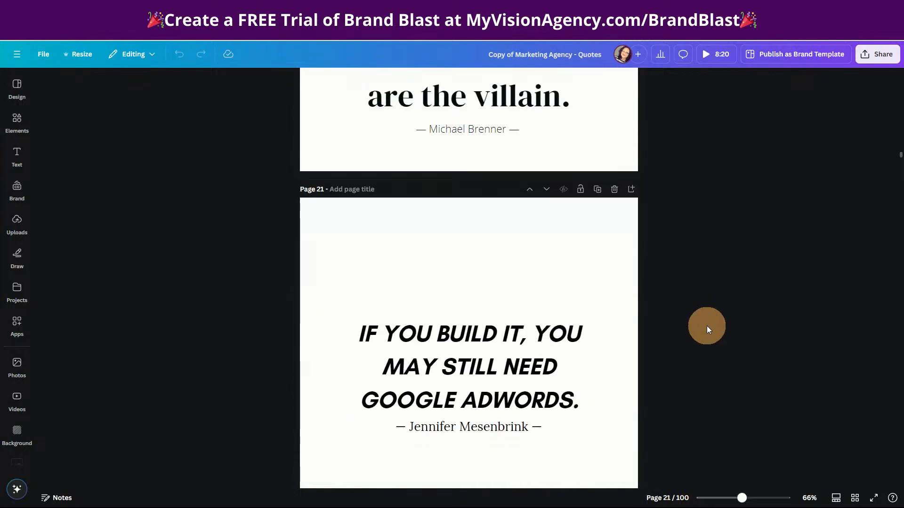
{"action": "scroll", "coordinate": [710, 332], "scroll_direction": "down", "scroll_amount": 20}
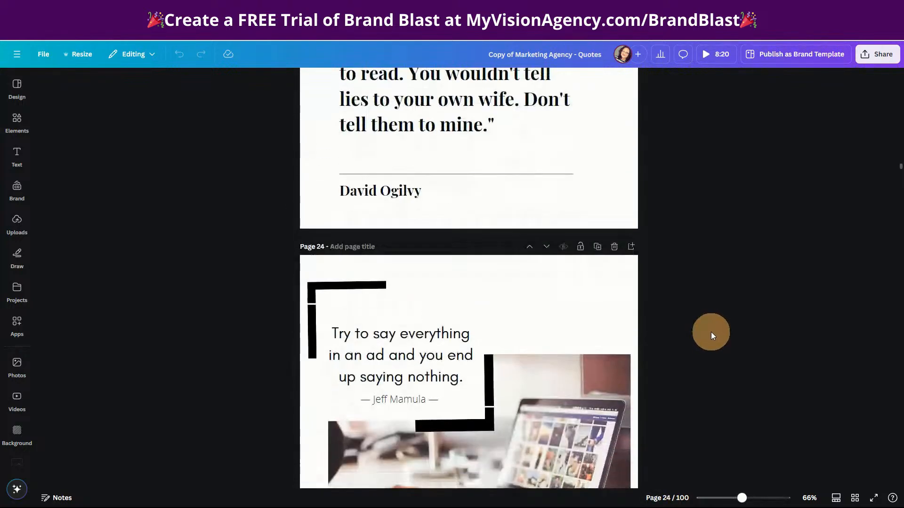
{"action": "scroll", "coordinate": [713, 333], "scroll_direction": "up", "scroll_amount": 15}
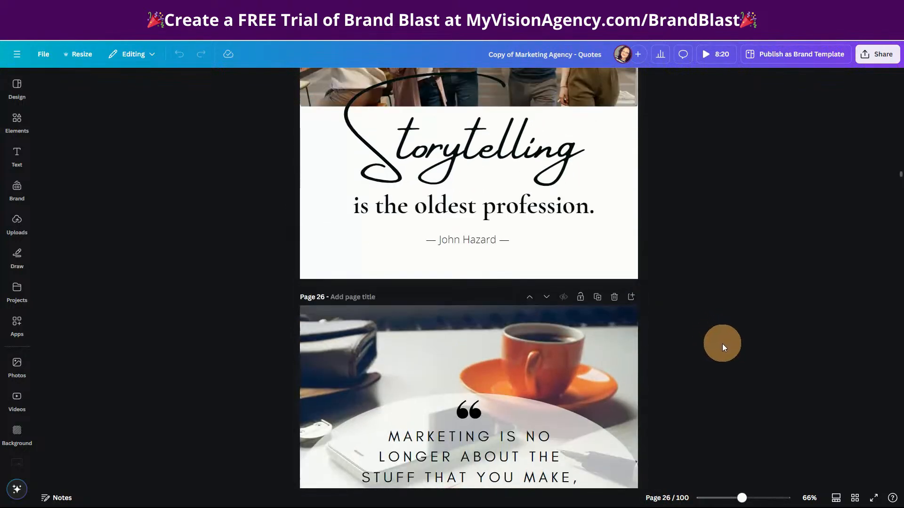
{"action": "scroll", "coordinate": [682, 340], "scroll_direction": "down", "scroll_amount": 2}
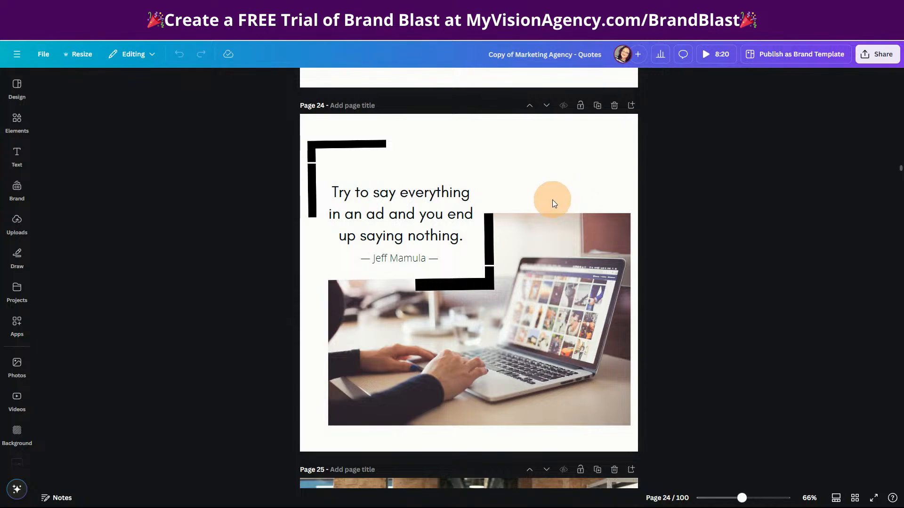
{"action": "scroll", "coordinate": [553, 199], "scroll_direction": "up", "scroll_amount": 5}
{"action": "scroll", "coordinate": [500, 155], "scroll_direction": "up", "scroll_amount": 2}
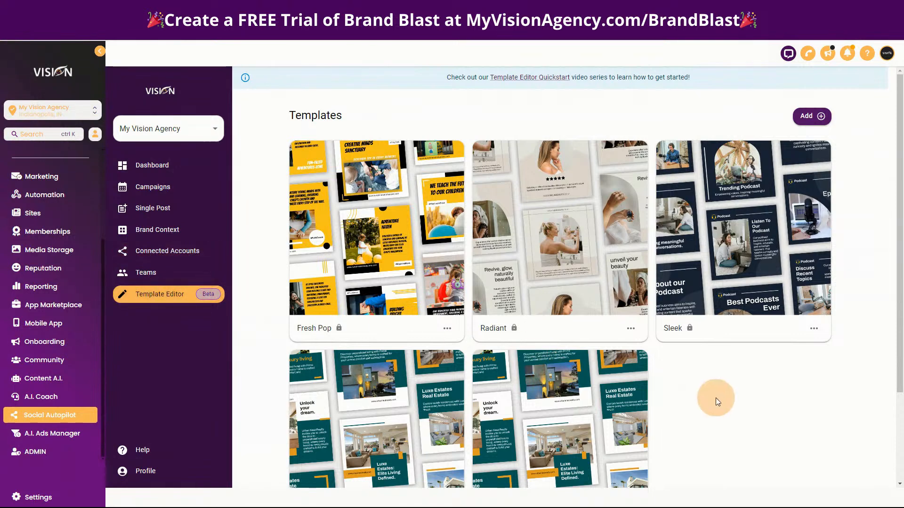
In Social Autopilot's Template Editor, create a template collection named Dynamic Test with Dynamic content and Only Me privacy.
{"action": "left_click", "coordinate": [821, 117]}
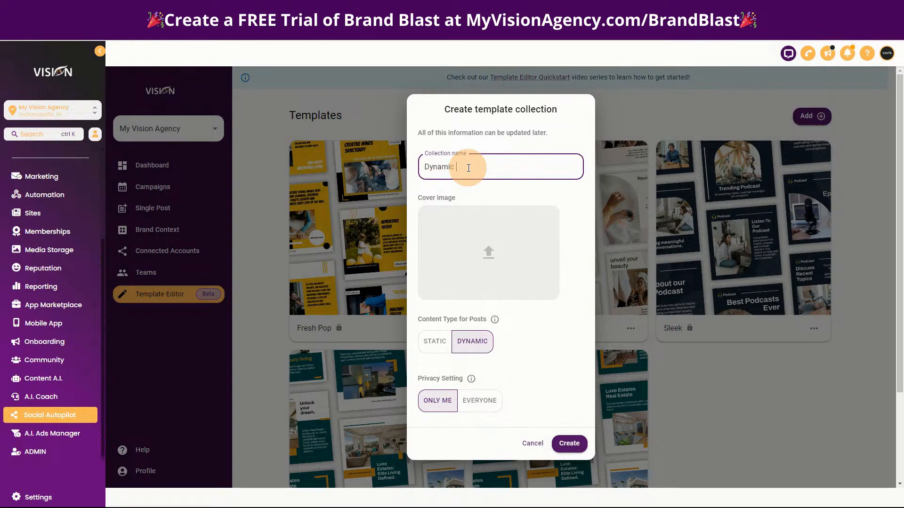
{"action": "type", "text": "st"}
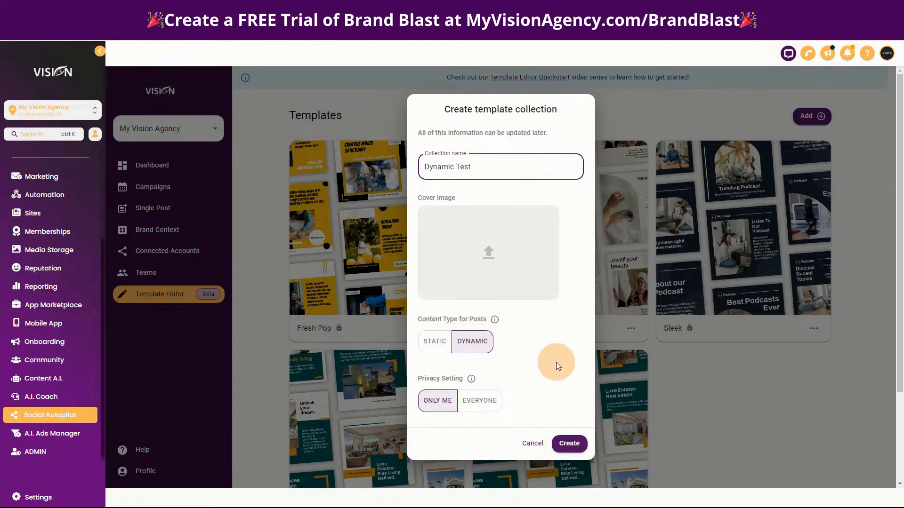
{"action": "scroll", "coordinate": [555, 363], "scroll_direction": "down", "scroll_amount": 2}
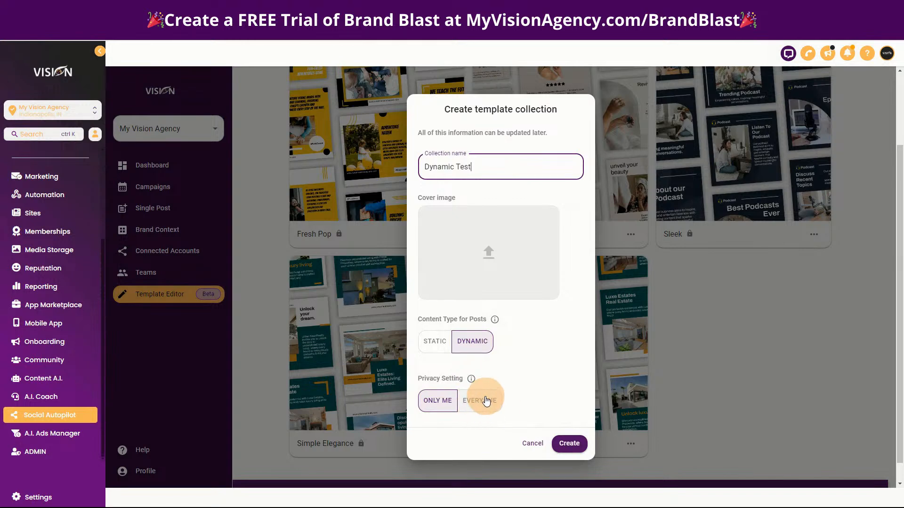
{"action": "left_click", "coordinate": [585, 442]}
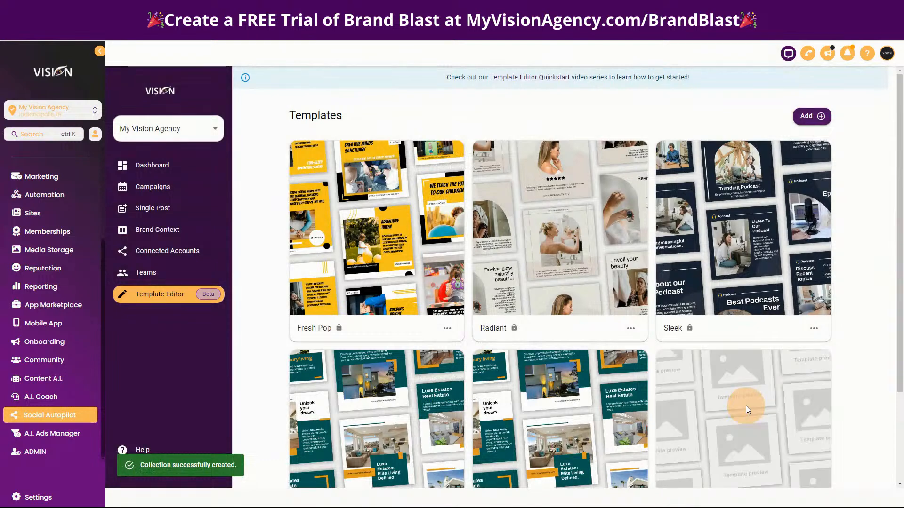
Start a new template in the Dynamic Test collection and read the explanation of dynamic templates.
{"action": "scroll", "coordinate": [829, 376], "scroll_direction": "down", "scroll_amount": 3}
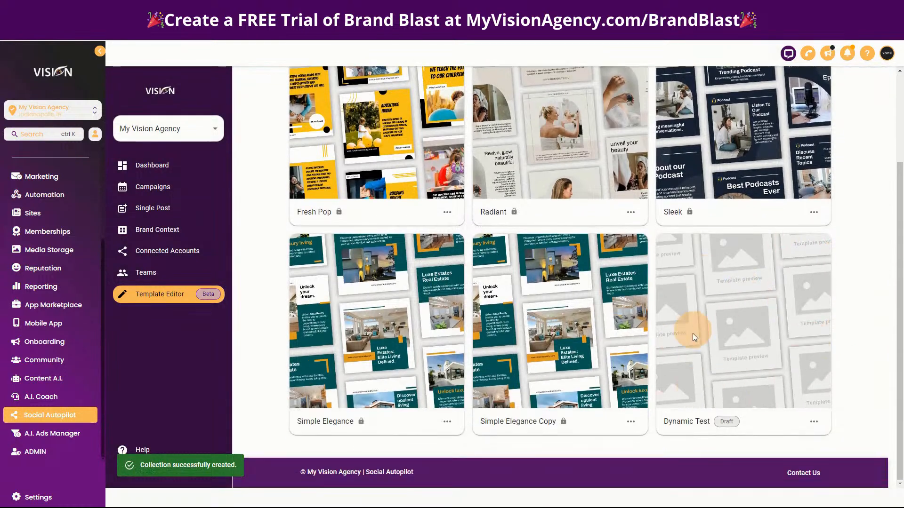
{"action": "left_click", "coordinate": [738, 332]}
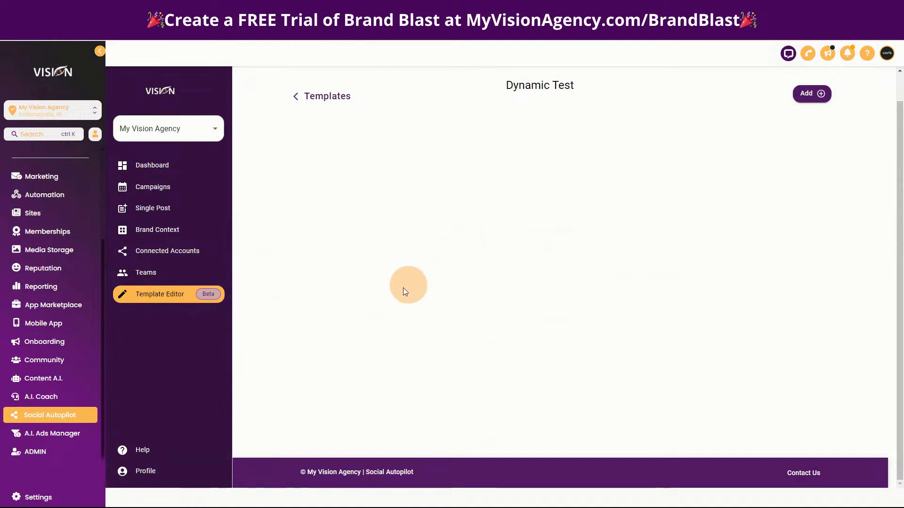
{"action": "left_click", "coordinate": [810, 94]}
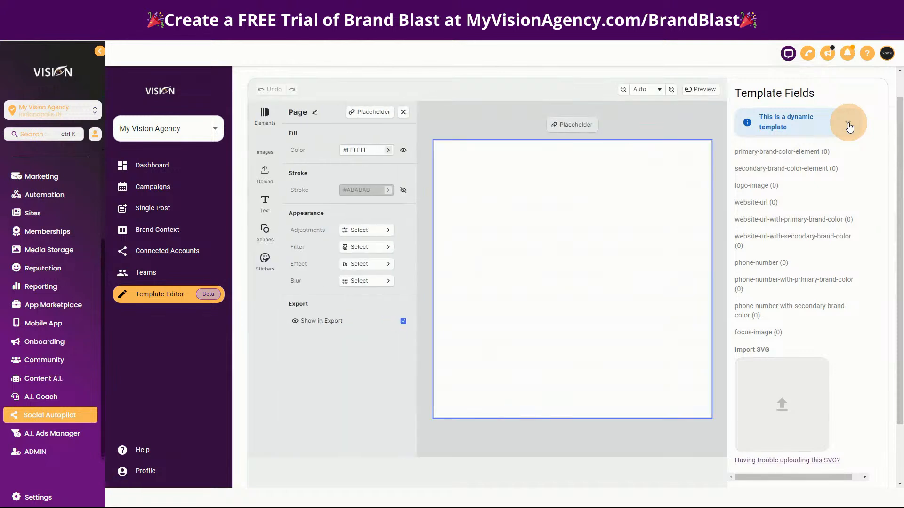
{"action": "left_click", "coordinate": [848, 130]}
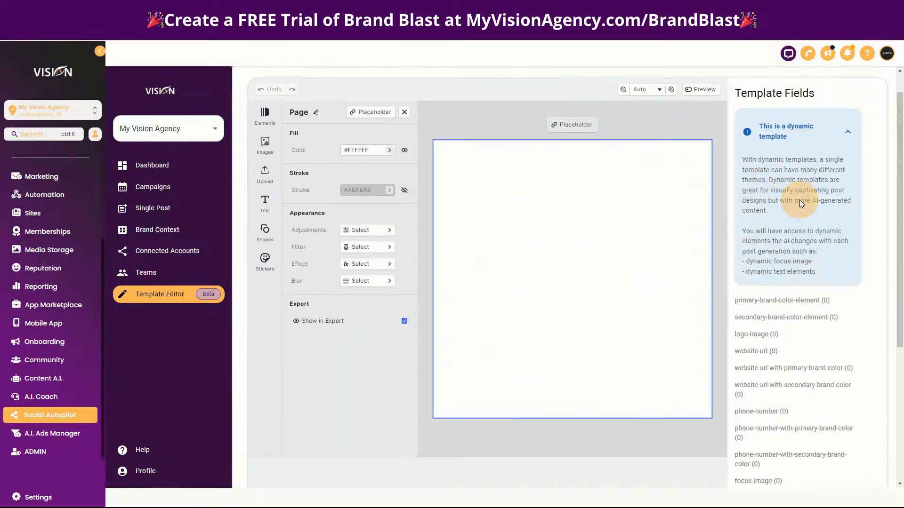
{"action": "left_click_drag", "start_coordinate": [741, 160], "coordinate": [846, 207]}
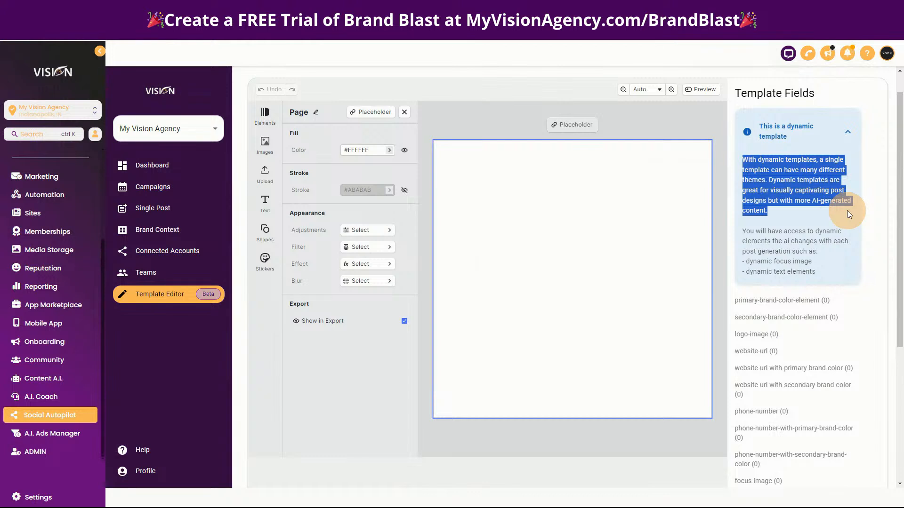
Read which dynamic elements the AI changes with each post and review the list of available template fields.
{"action": "left_click_drag", "start_coordinate": [847, 214], "coordinate": [794, 253]}
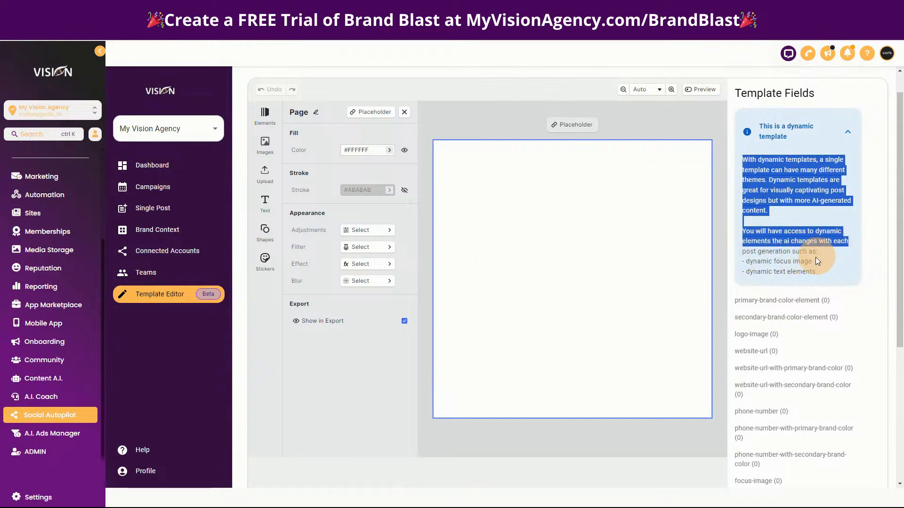
{"action": "left_click_drag", "start_coordinate": [746, 262], "coordinate": [814, 262]}
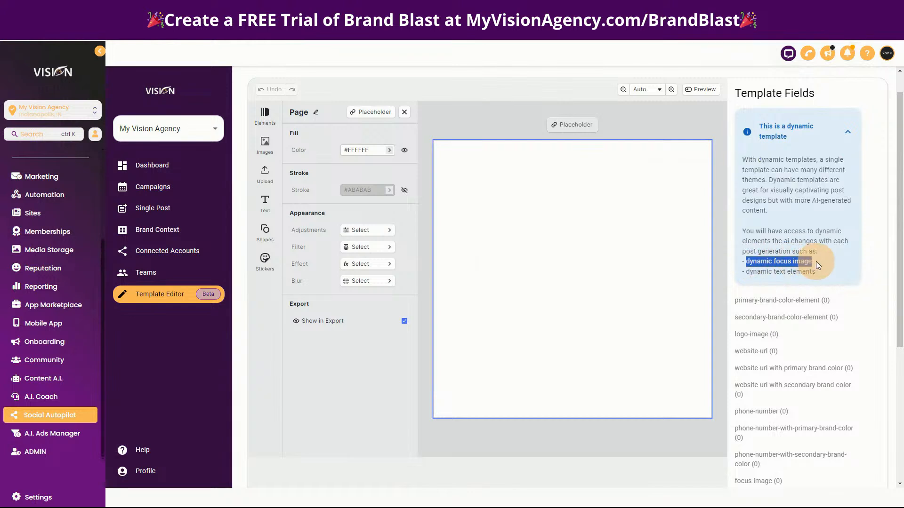
{"action": "left_click_drag", "start_coordinate": [745, 271], "coordinate": [824, 274]}
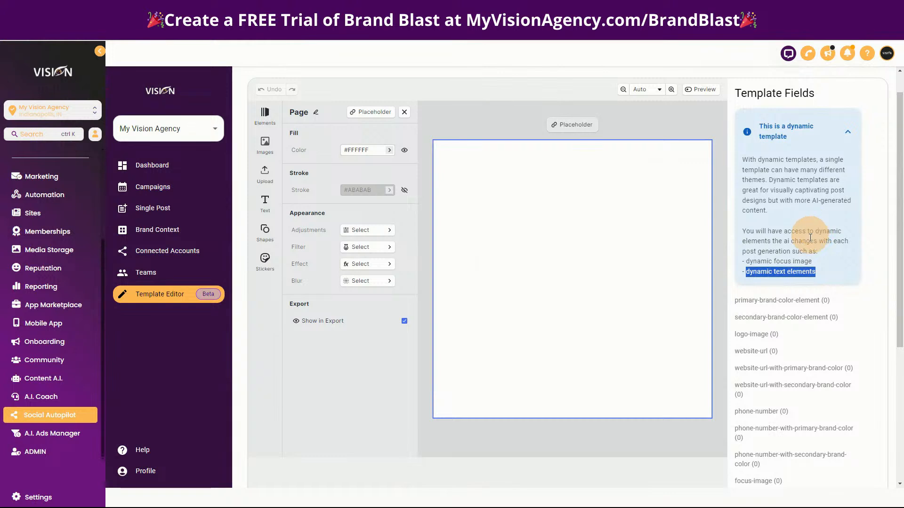
{"action": "scroll", "coordinate": [787, 250], "scroll_direction": "down", "scroll_amount": 2}
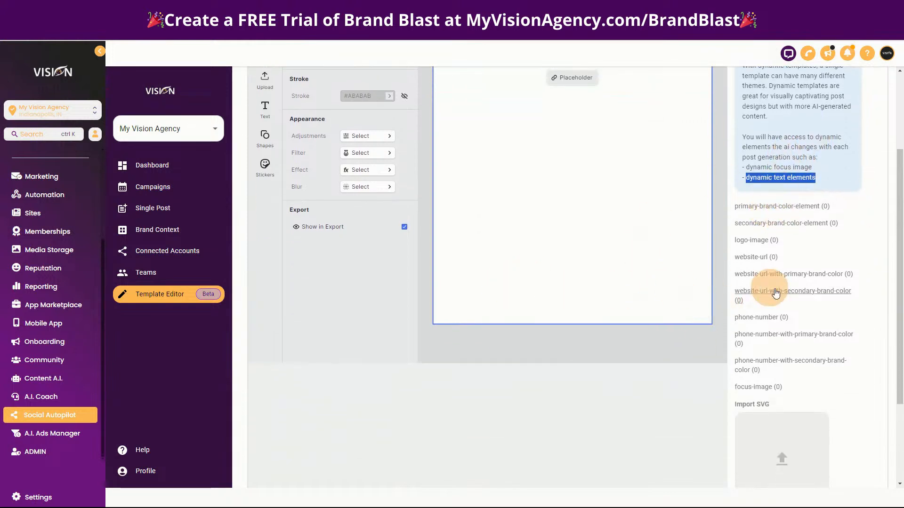
{"action": "scroll", "coordinate": [743, 289], "scroll_direction": "up", "scroll_amount": 3}
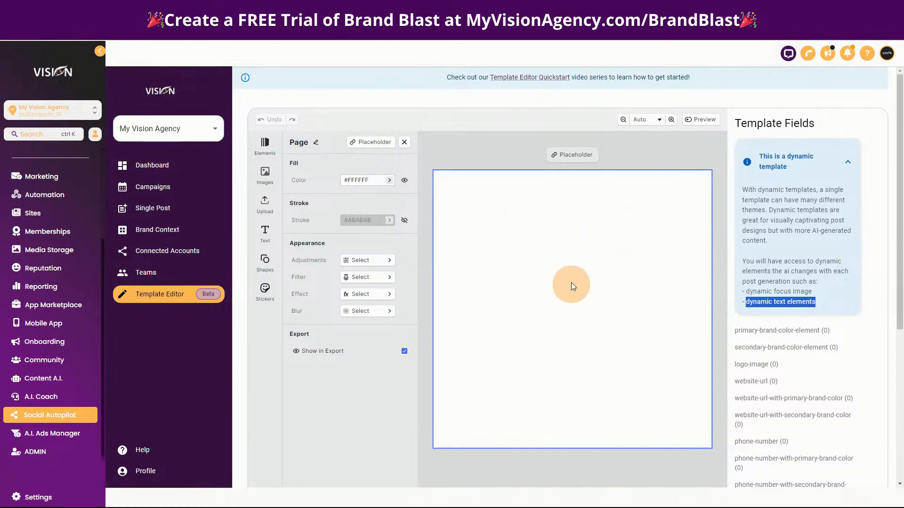
{"action": "left_click", "coordinate": [265, 175]}
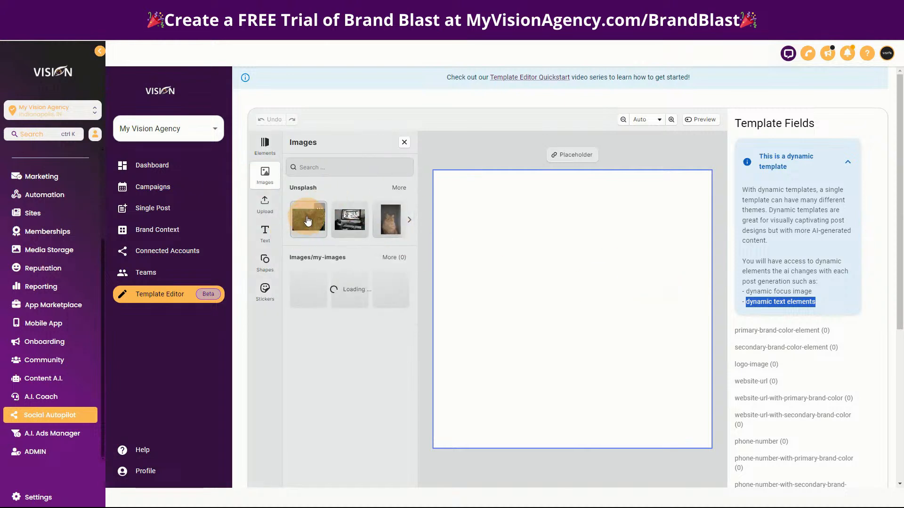
{"action": "left_click", "coordinate": [306, 223]}
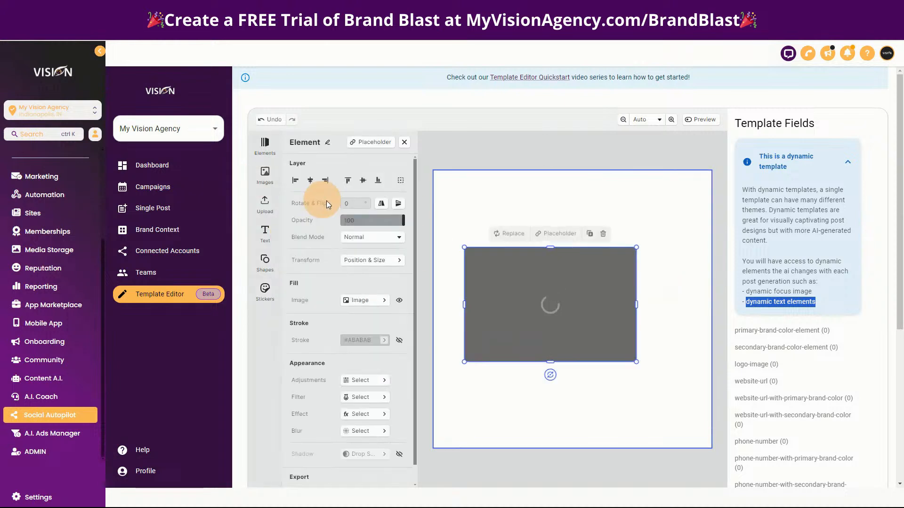
{"action": "left_click", "coordinate": [603, 233]}
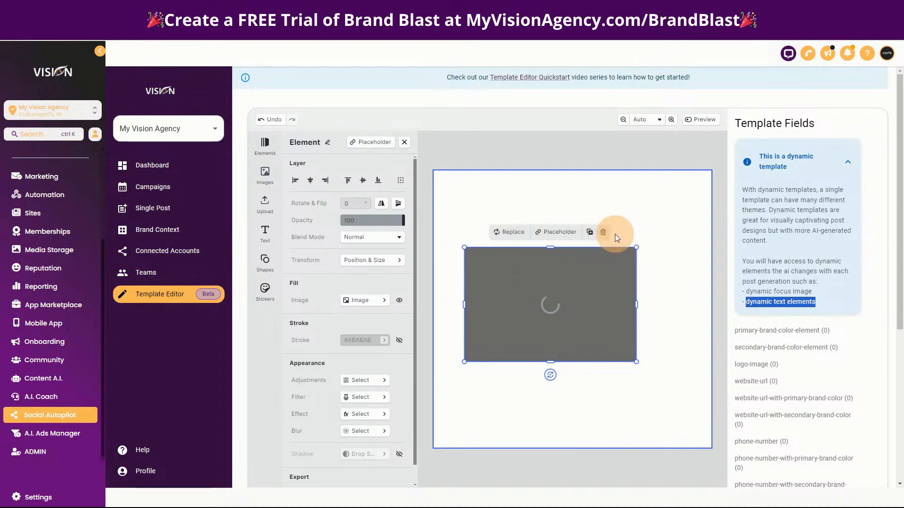
Search the stock images for marketing and add the photo of a laptop showing an analytics dashboard to the page.
{"action": "left_click", "coordinate": [264, 176]}
{"action": "left_click", "coordinate": [332, 170]}
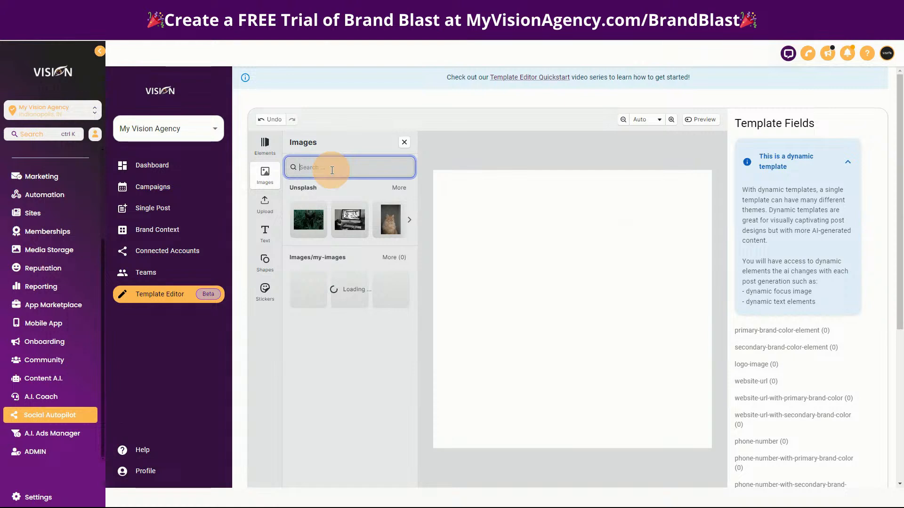
{"action": "type", "text": "mareting"}
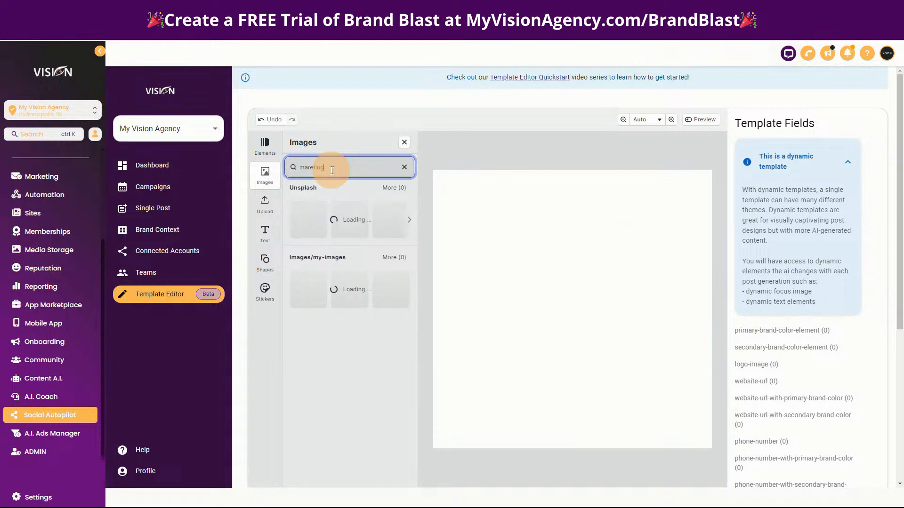
{"action": "key", "text": "BackSpace"}
{"action": "key", "text": "BackSpace"}
{"action": "key", "text": "BackSpace"}
{"action": "key", "text": "BackSpace"}
{"action": "key", "text": "BackSpace"}
{"action": "type", "text": "keting"}
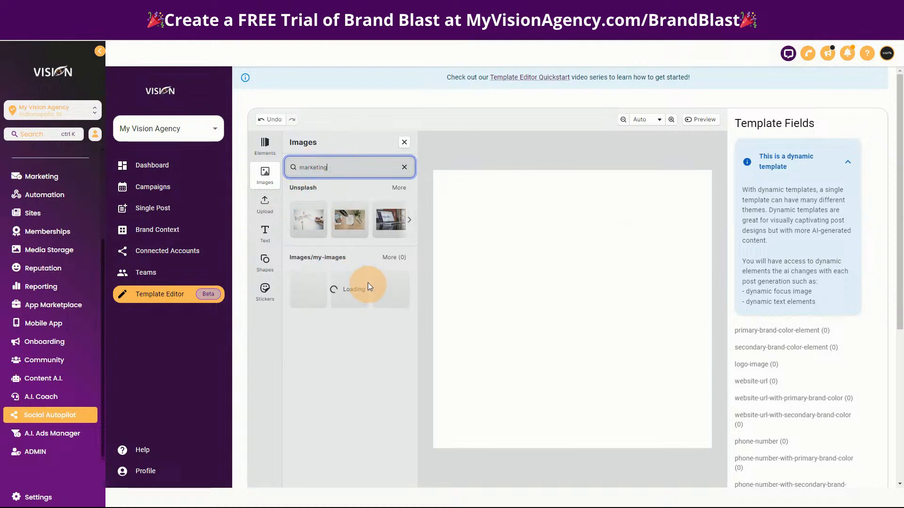
{"action": "left_click_drag", "start_coordinate": [382, 227], "coordinate": [515, 238]}
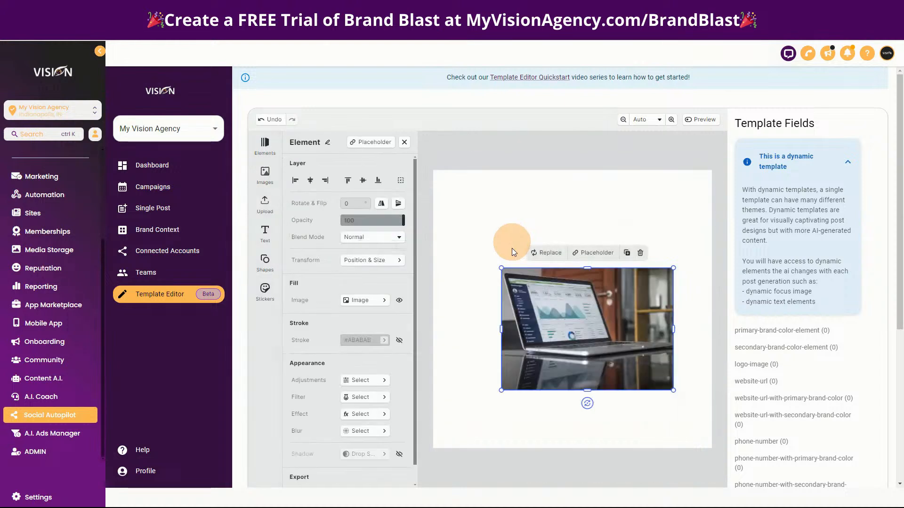
Align the laptop photo with the page's top-left corner and enlarge it to cover the whole page.
{"action": "left_click_drag", "start_coordinate": [615, 353], "coordinate": [539, 256]}
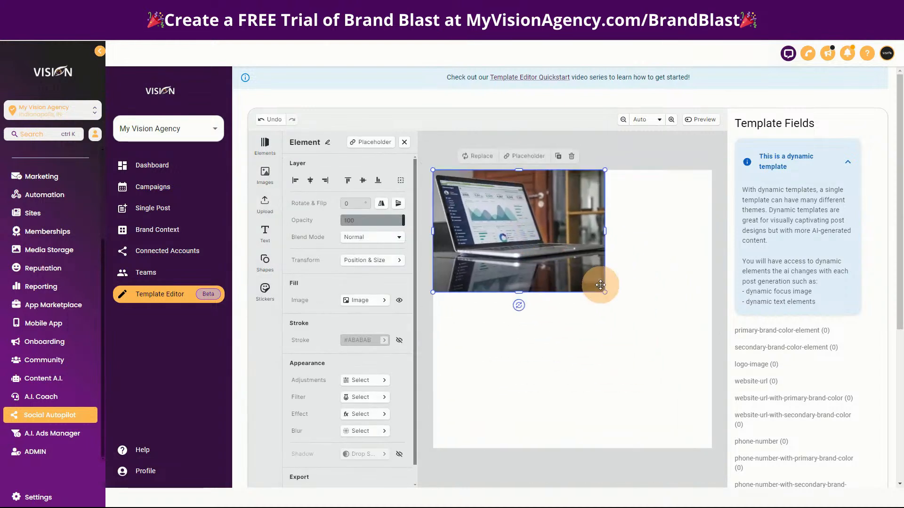
{"action": "left_click_drag", "start_coordinate": [605, 285], "coordinate": [668, 390]}
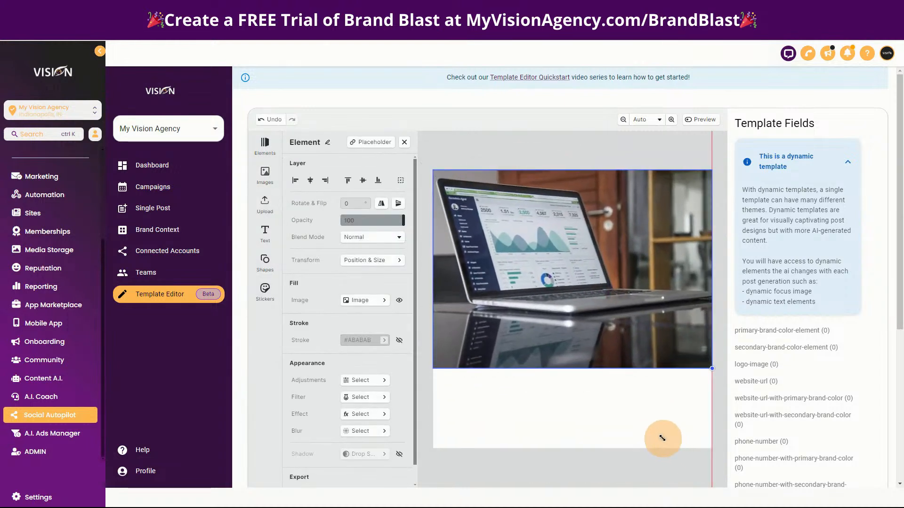
{"action": "left_click_drag", "start_coordinate": [572, 368], "coordinate": [579, 448]}
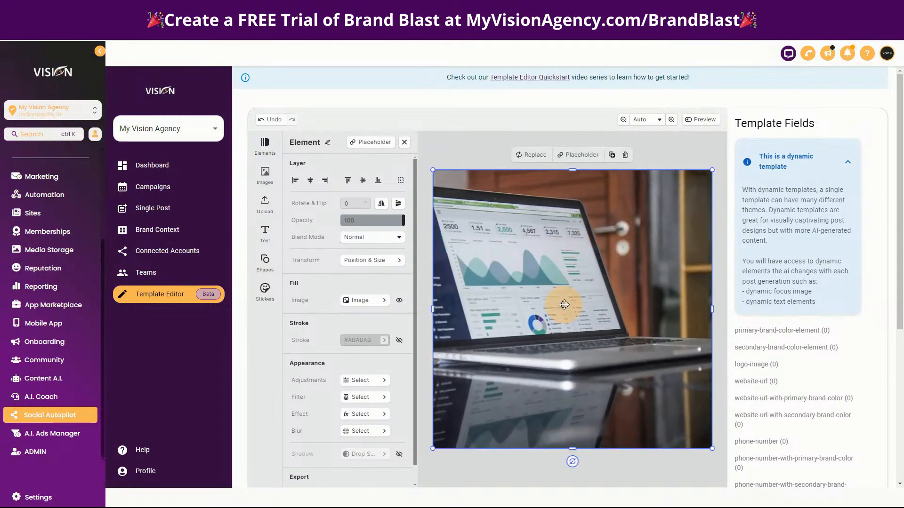
Add a black square shape over the laptop photo, enlarged and centred with an even margin around it.
{"action": "left_click", "coordinate": [265, 175]}
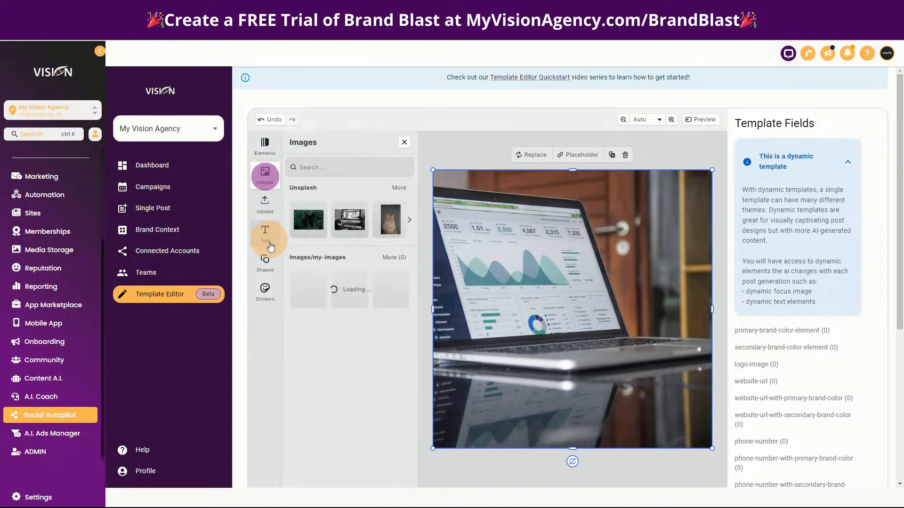
{"action": "left_click", "coordinate": [265, 261]}
{"action": "left_click", "coordinate": [303, 215]}
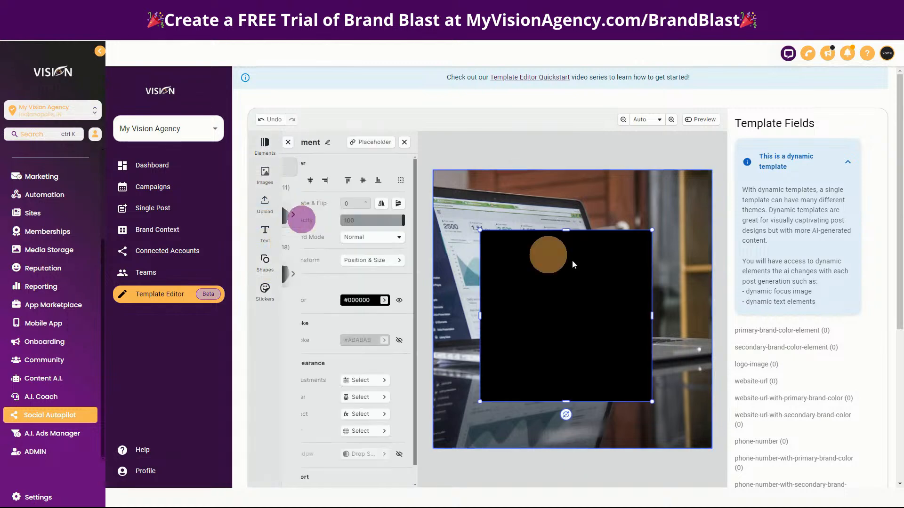
{"action": "left_click", "coordinate": [594, 307]}
{"action": "mouse_move", "coordinate": [594, 306]}
{"action": "left_mouse_down"}
{"action": "mouse_move", "coordinate": [587, 296]}
{"action": "mouse_move", "coordinate": [599, 301]}
{"action": "left_mouse_up"}
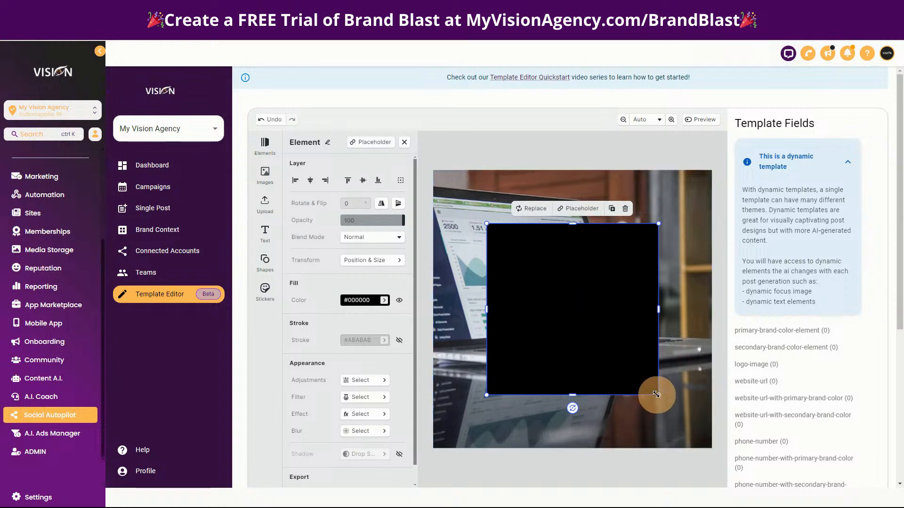
{"action": "left_click_drag", "start_coordinate": [657, 395], "coordinate": [685, 423]}
{"action": "left_click_drag", "start_coordinate": [591, 343], "coordinate": [579, 318]}
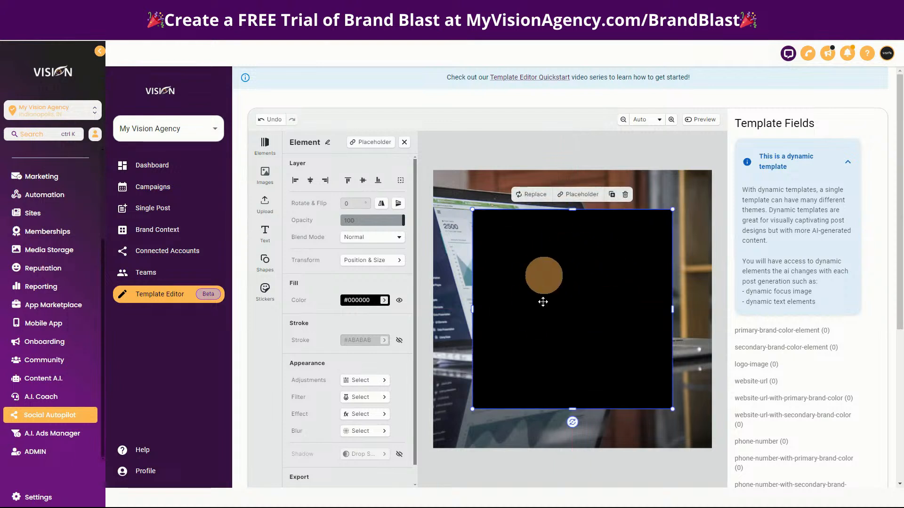
Make the black square's solid fill semi-transparent at about 45 opacity and reselect the square.
{"action": "left_click", "coordinate": [572, 274]}
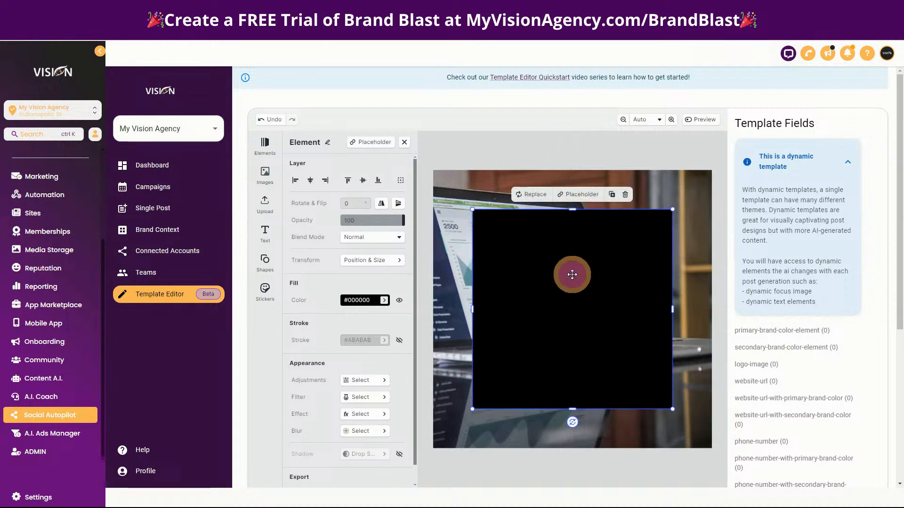
{"action": "left_click", "coordinate": [385, 302]}
{"action": "left_click", "coordinate": [312, 276]}
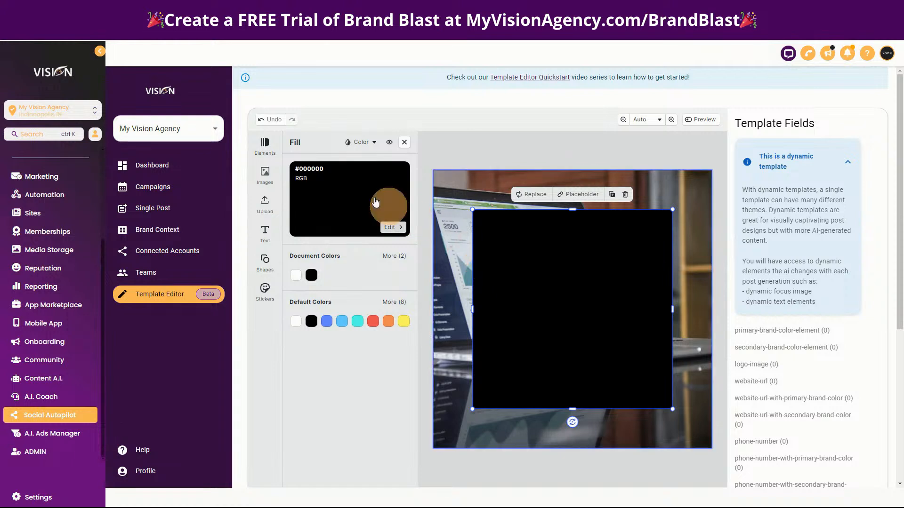
{"action": "left_click", "coordinate": [316, 193]}
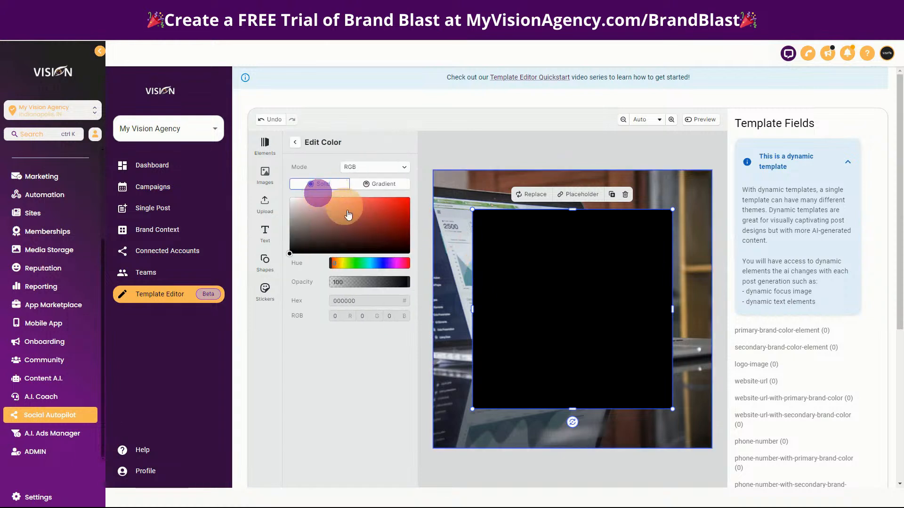
{"action": "left_click", "coordinate": [347, 283]}
{"action": "left_click_drag", "start_coordinate": [346, 284], "coordinate": [356, 285]}
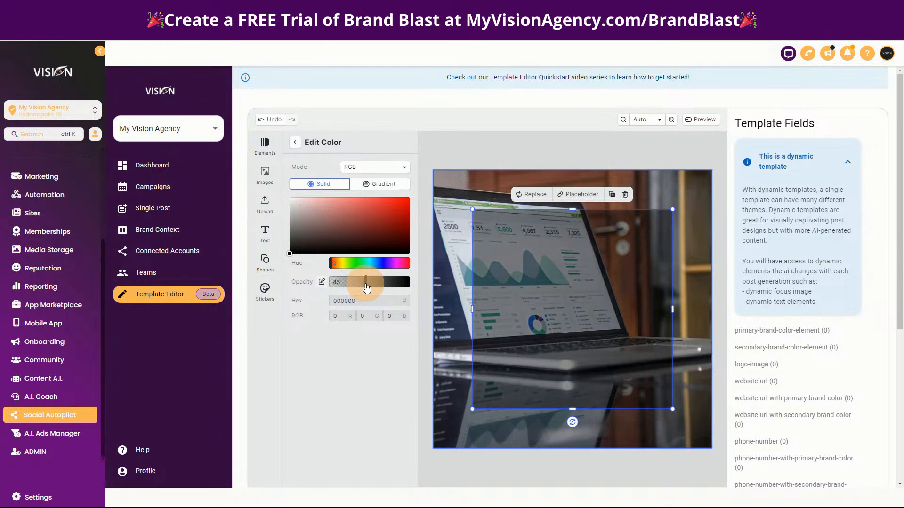
{"action": "left_click", "coordinate": [536, 270]}
{"action": "left_click", "coordinate": [554, 277]}
{"action": "left_click_drag", "start_coordinate": [554, 277], "coordinate": [556, 278]}
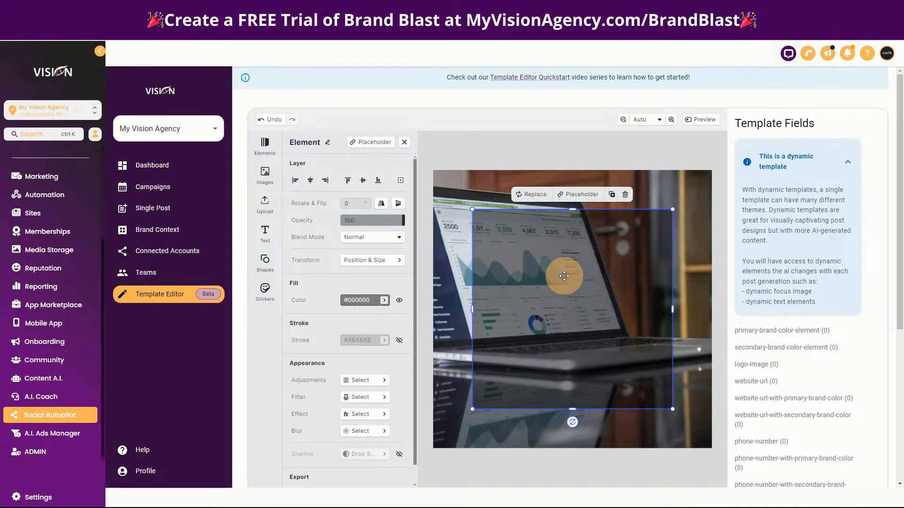
{"action": "left_click", "coordinate": [564, 278]}
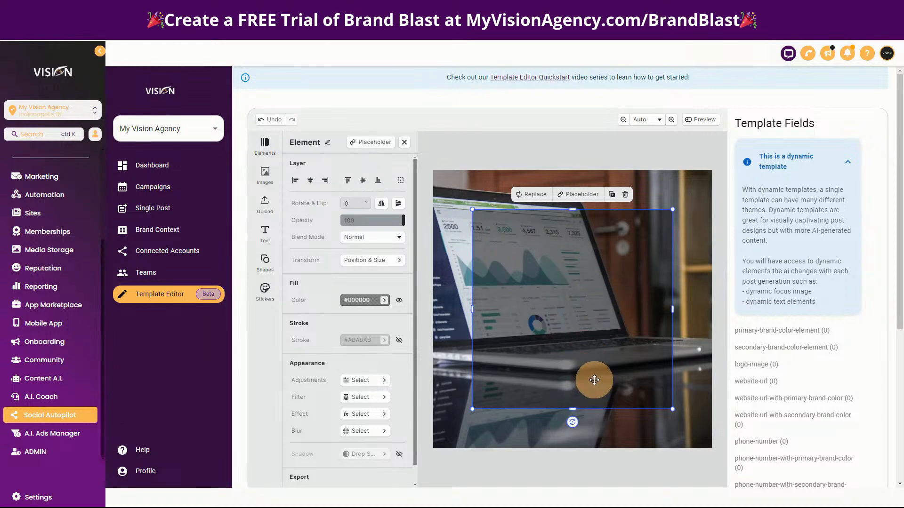
Collapse the dynamic template explanation and rename the square with the template field name primary-brand-color-element.
{"action": "left_click", "coordinate": [845, 162]}
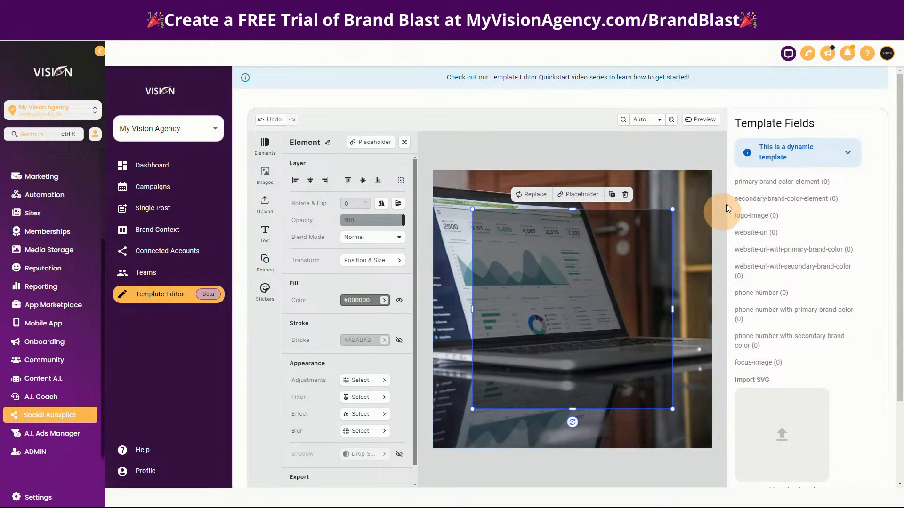
{"action": "left_click_drag", "start_coordinate": [732, 181], "coordinate": [813, 186]}
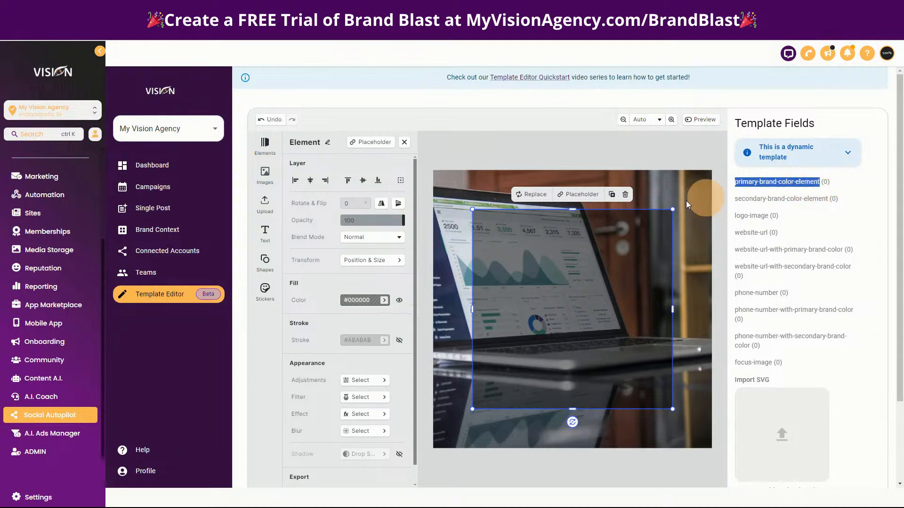
{"action": "left_click", "coordinate": [331, 144]}
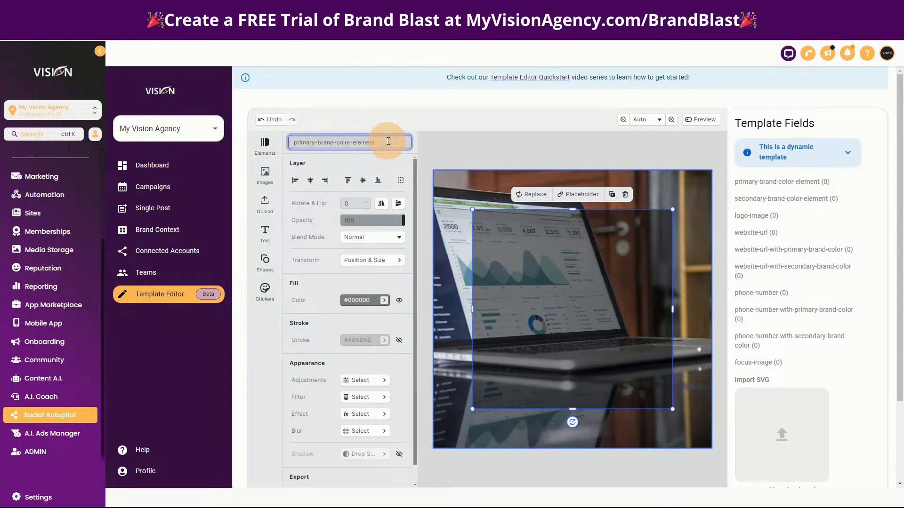
{"action": "key", "text": "Return"}
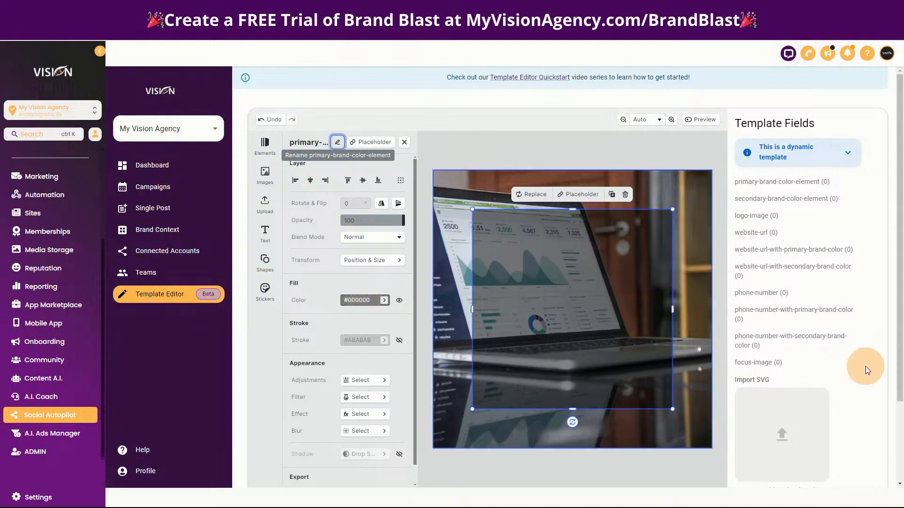
Save the template and check the primary-brand-color-element entry in the template fields.
{"action": "scroll", "coordinate": [866, 366], "scroll_direction": "down", "scroll_amount": 2}
{"action": "left_click", "coordinate": [846, 427]}
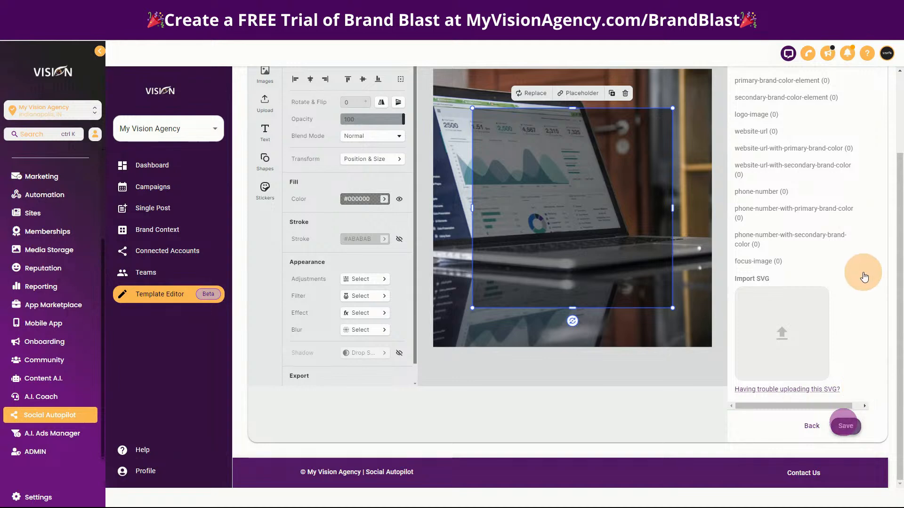
{"action": "scroll", "coordinate": [876, 334], "scroll_direction": "up", "scroll_amount": 2}
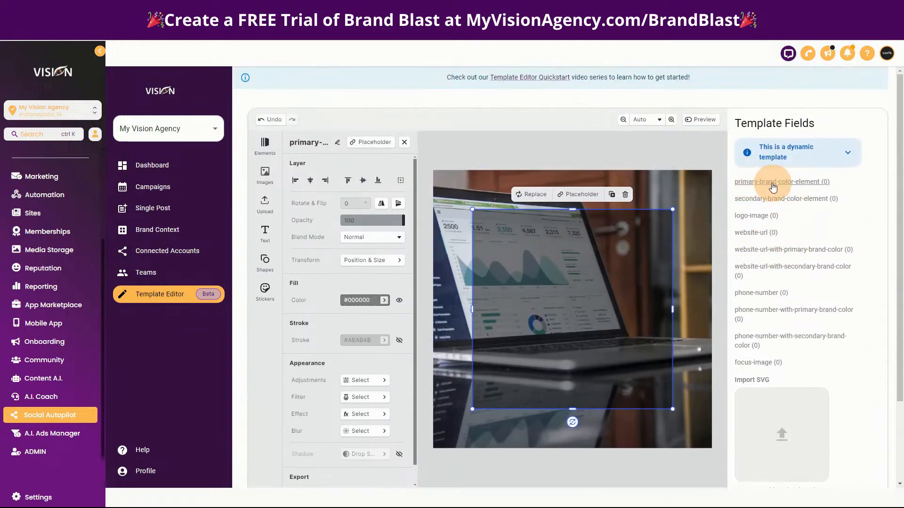
{"action": "left_click", "coordinate": [809, 182]}
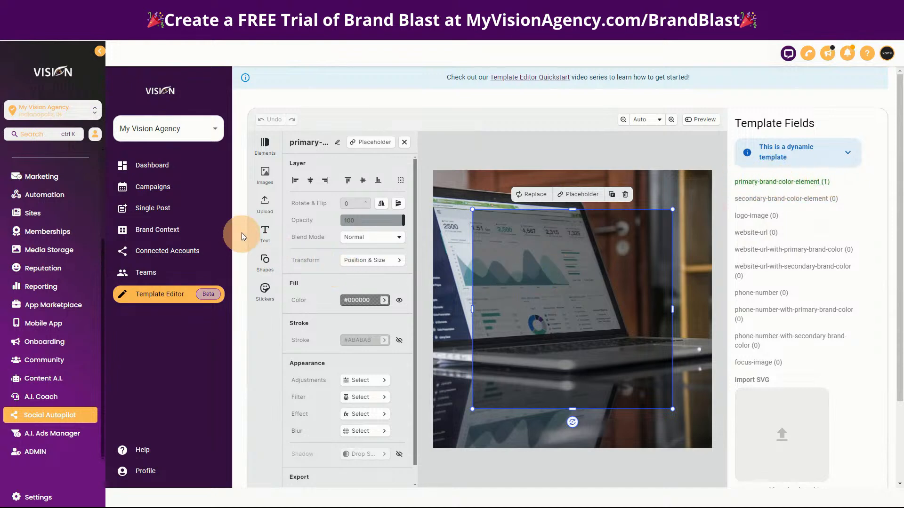
Search the image library for "logo" and show the full set of Unsplash results.
{"action": "left_click", "coordinate": [258, 174]}
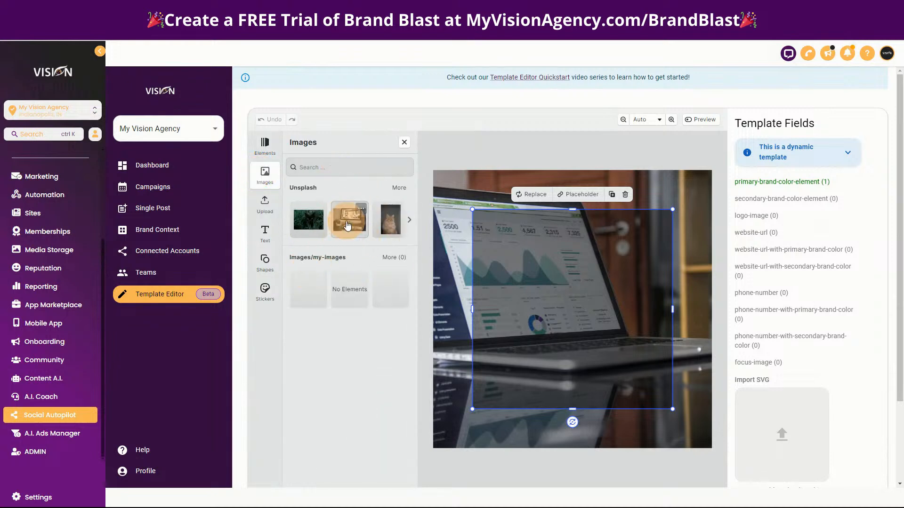
{"action": "left_click", "coordinate": [350, 166]}
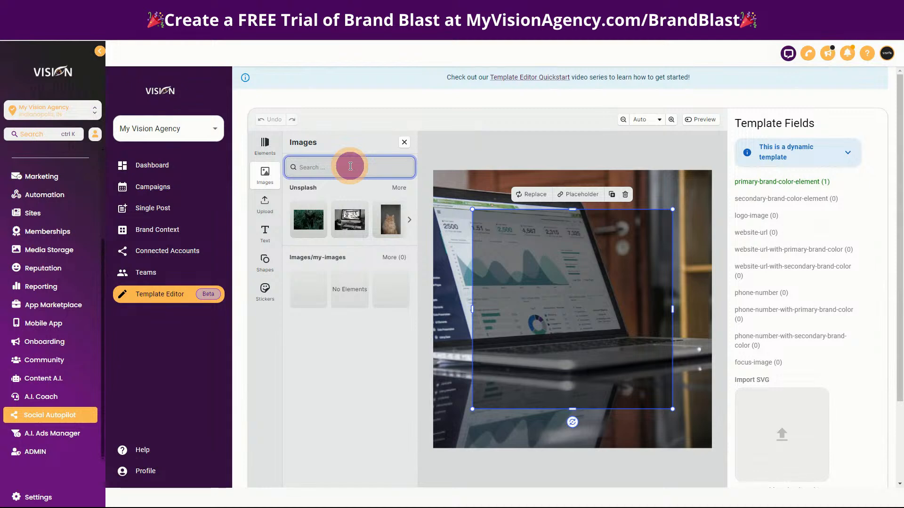
{"action": "type", "text": "logo"}
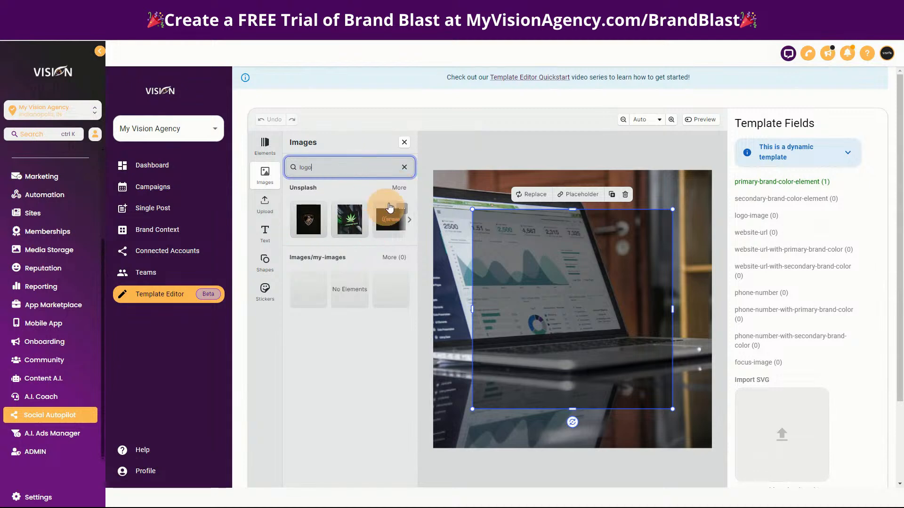
{"action": "left_click", "coordinate": [396, 190]}
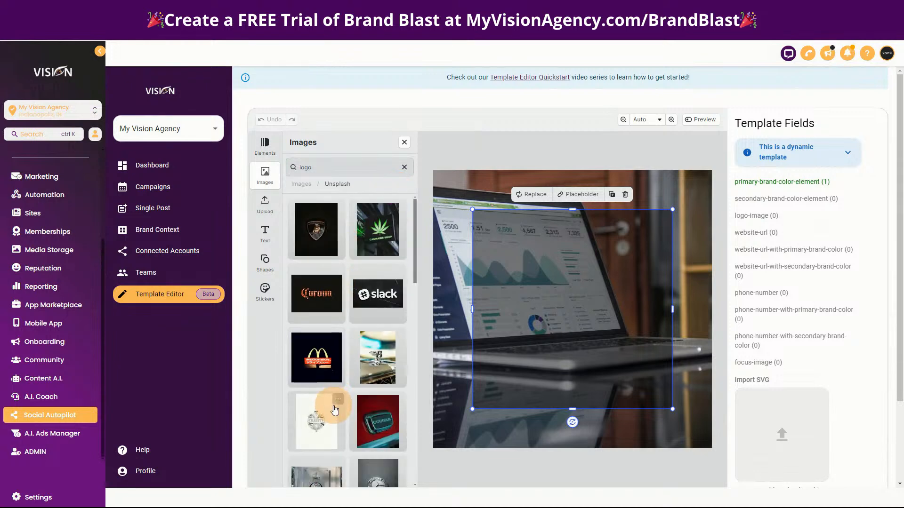
Add the Slack logo image to the design, shrunk and centred near the upper edge of the black square.
{"action": "scroll", "coordinate": [329, 401], "scroll_direction": "down", "scroll_amount": 5}
{"action": "scroll", "coordinate": [328, 401], "scroll_direction": "down", "scroll_amount": 3}
{"action": "scroll", "coordinate": [325, 339], "scroll_direction": "up", "scroll_amount": 2}
{"action": "scroll", "coordinate": [323, 336], "scroll_direction": "down", "scroll_amount": 1}
{"action": "scroll", "coordinate": [323, 335], "scroll_direction": "up", "scroll_amount": 4}
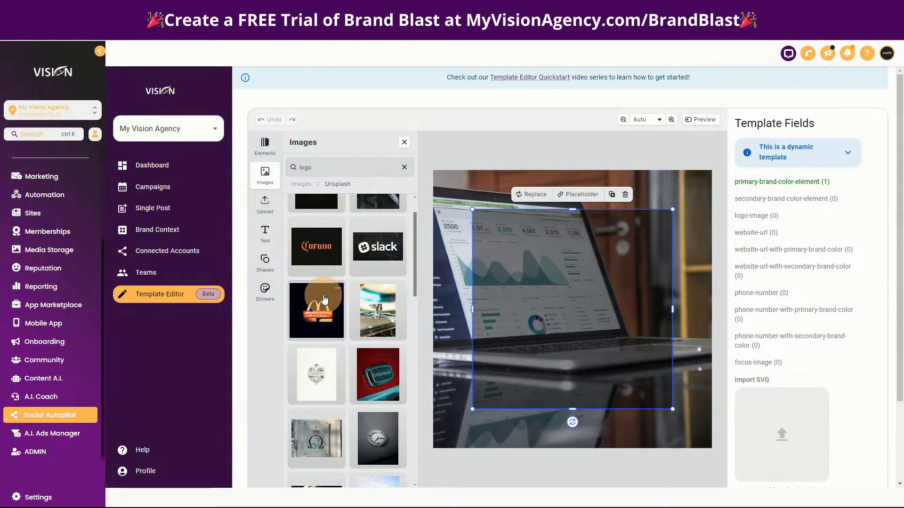
{"action": "scroll", "coordinate": [323, 255], "scroll_direction": "up", "scroll_amount": 1}
{"action": "left_click_drag", "start_coordinate": [380, 293], "coordinate": [586, 242]}
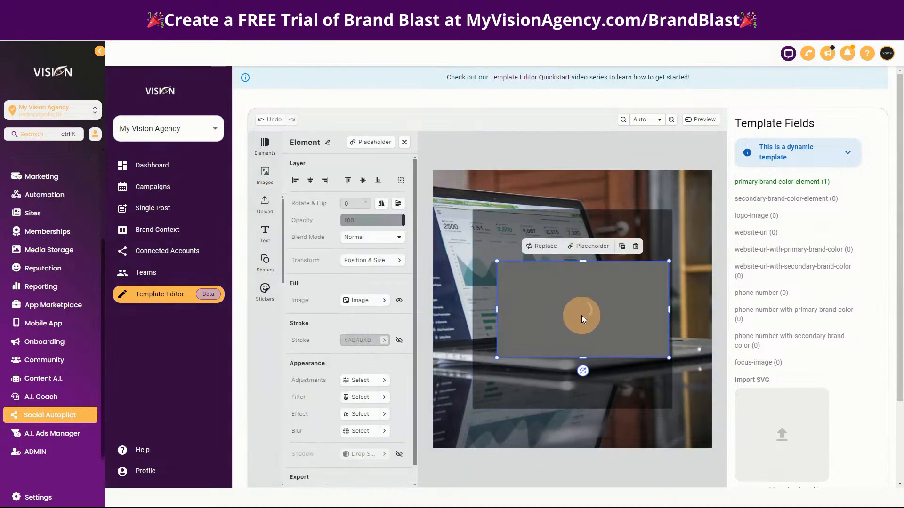
{"action": "left_click_drag", "start_coordinate": [669, 358], "coordinate": [572, 246]}
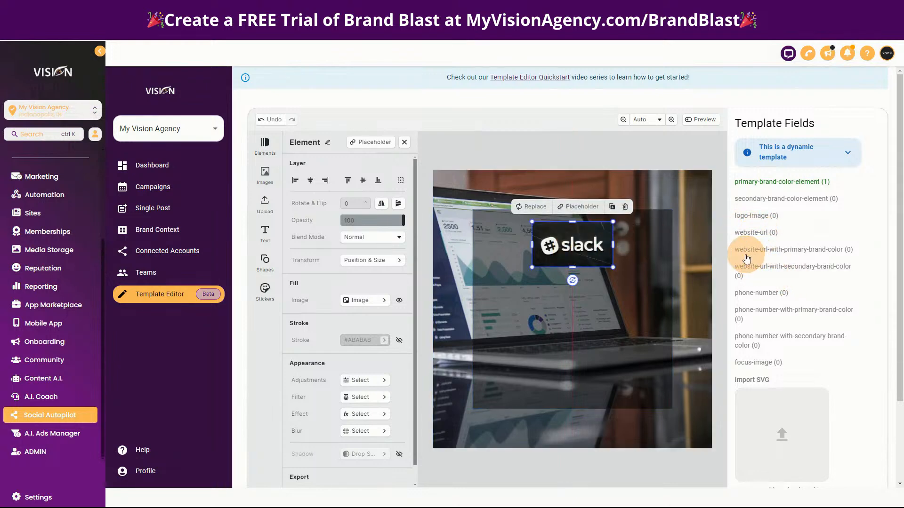
Rename the Slack logo element with the template field name logo-image.
{"action": "left_click_drag", "start_coordinate": [733, 216], "coordinate": [767, 218]}
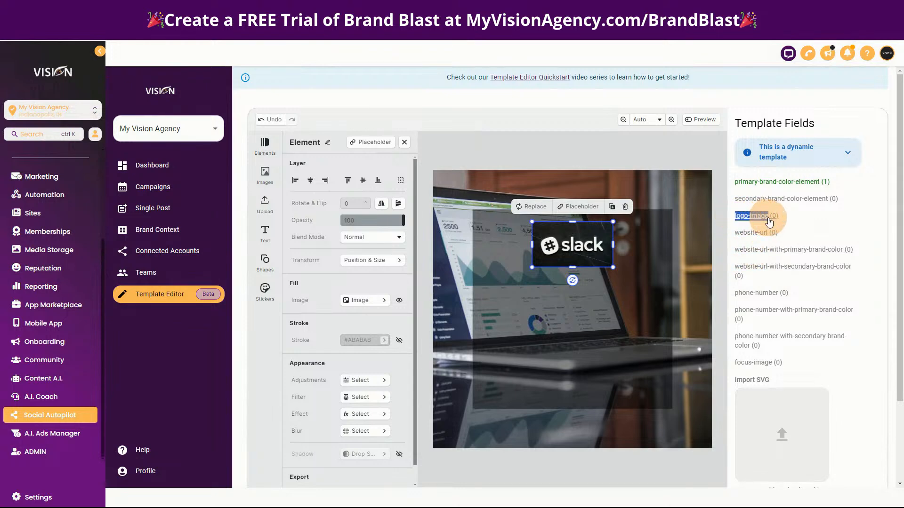
{"action": "left_click", "coordinate": [557, 249]}
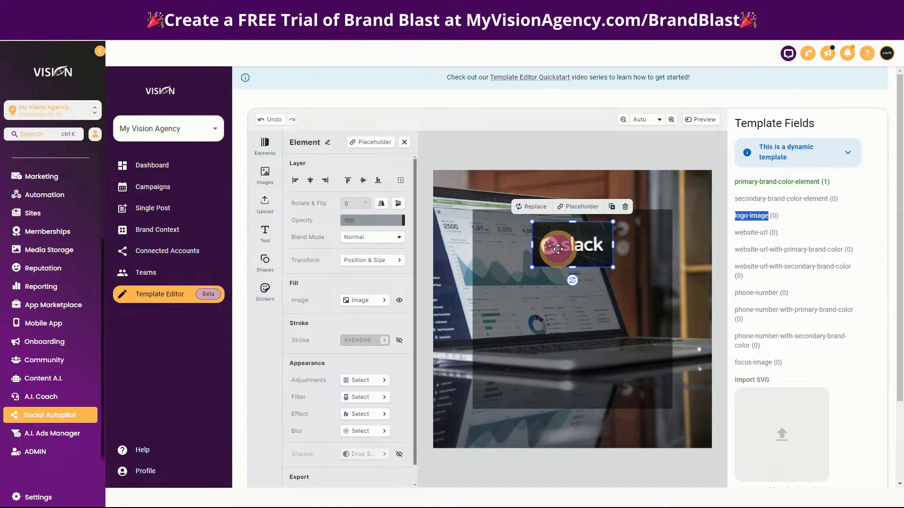
{"action": "left_click", "coordinate": [328, 145]}
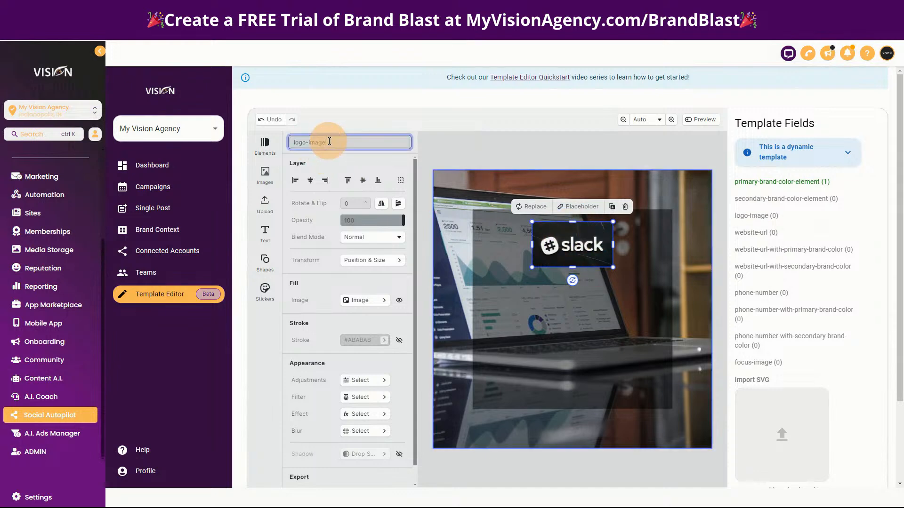
{"action": "key", "text": "Return"}
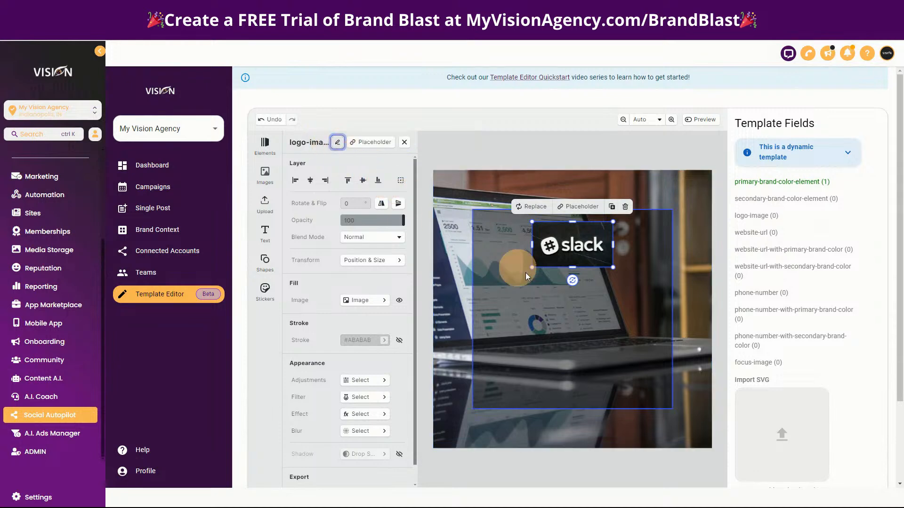
{"action": "left_click", "coordinate": [576, 245]}
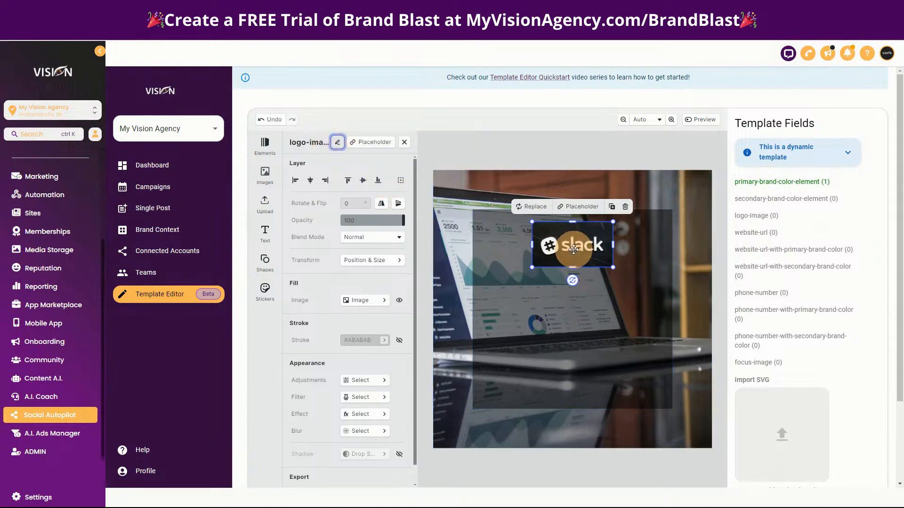
Enter a crop area of 200 px by 200 px for the logo image and recentre the cropped logo horizontally.
{"action": "left_click", "coordinate": [573, 250]}
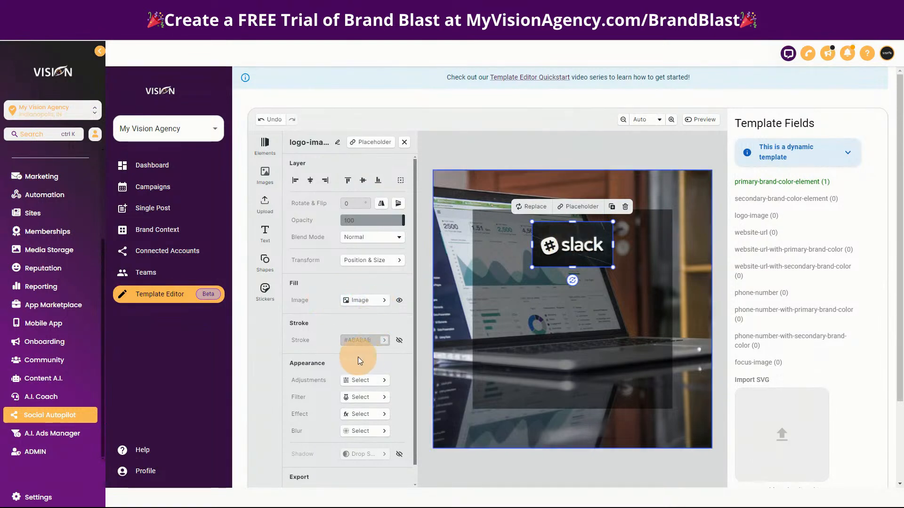
{"action": "left_click", "coordinate": [371, 304]}
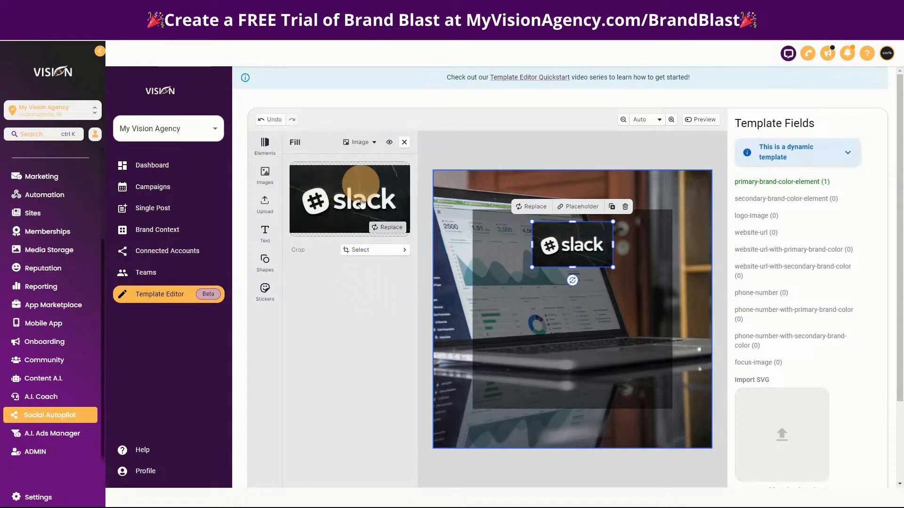
{"action": "left_click", "coordinate": [362, 249]}
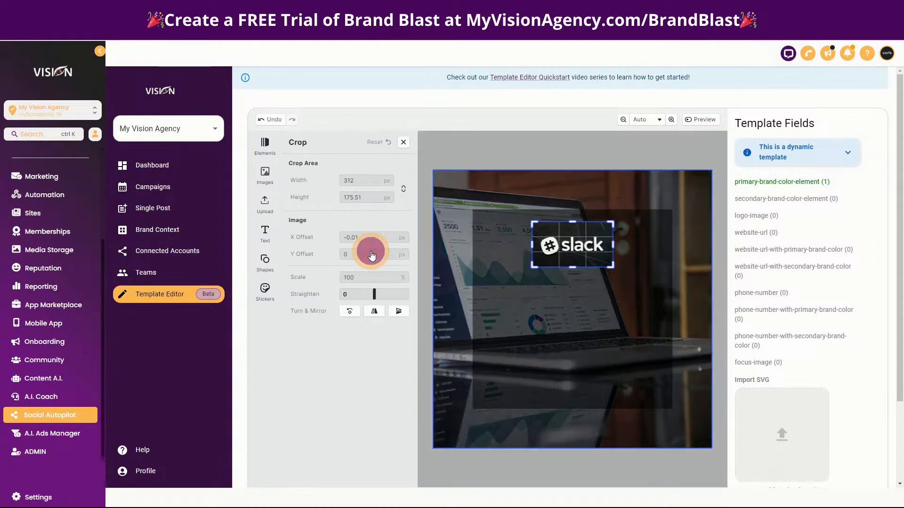
{"action": "double_click", "coordinate": [361, 182]}
{"action": "type", "text": "200"}
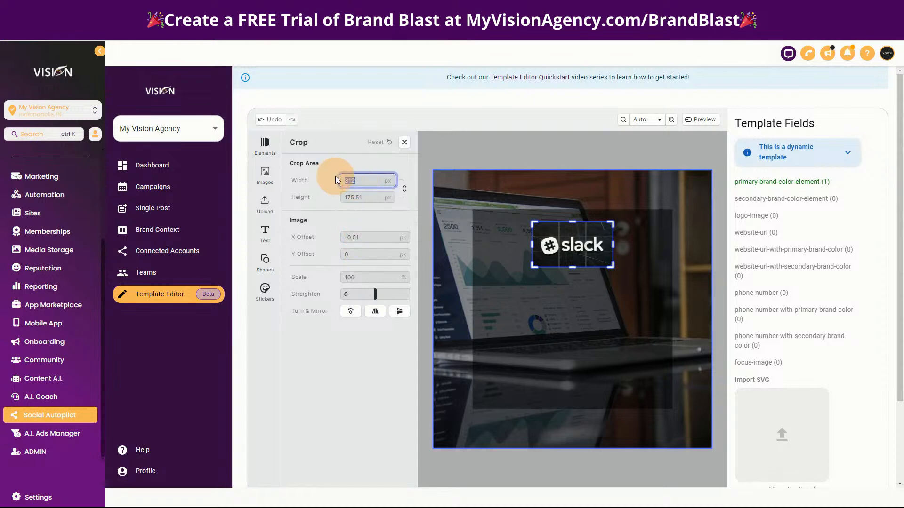
{"action": "left_click_drag", "start_coordinate": [366, 196], "coordinate": [334, 196]}
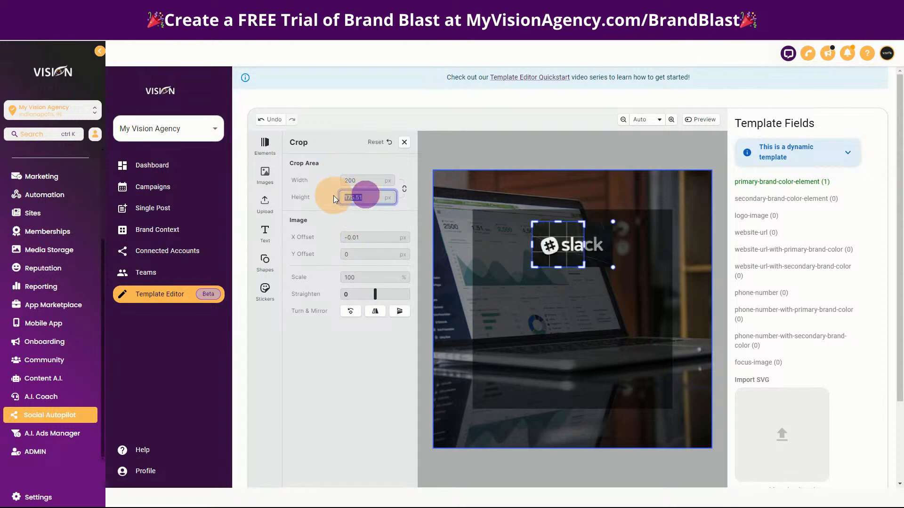
{"action": "type", "text": "200"}
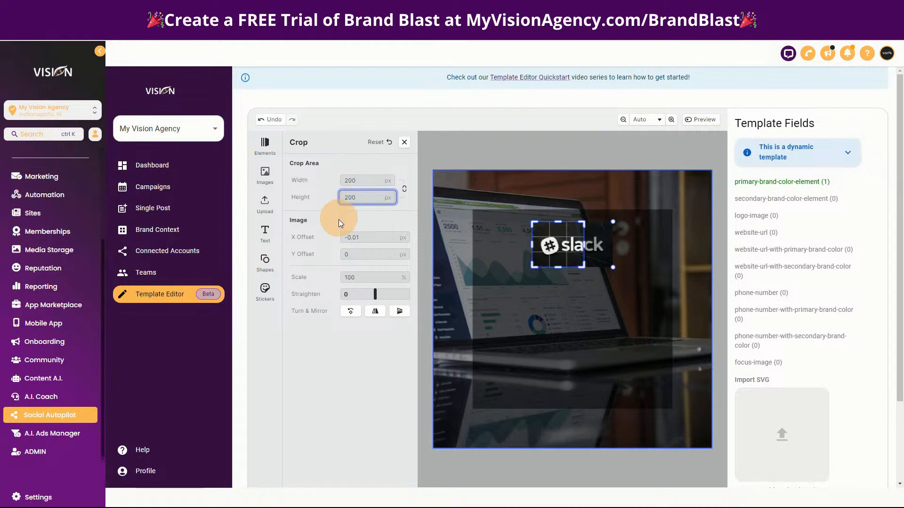
{"action": "left_click", "coordinate": [321, 167]}
{"action": "left_click", "coordinate": [587, 342]}
{"action": "left_click_drag", "start_coordinate": [564, 242], "coordinate": [578, 240]}
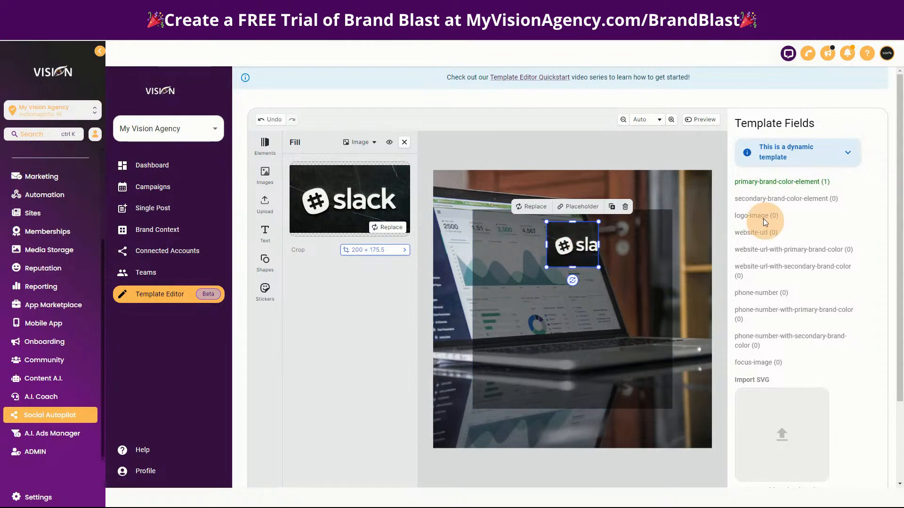
Save the template and check the logo-image entry in the template fields.
{"action": "left_click", "coordinate": [644, 263]}
{"action": "left_click", "coordinate": [574, 244]}
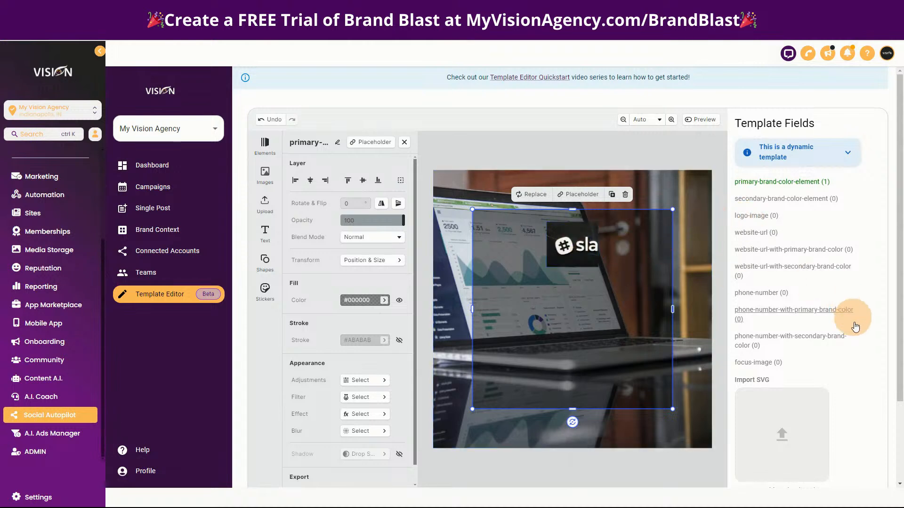
{"action": "scroll", "coordinate": [861, 357], "scroll_direction": "down", "scroll_amount": 2}
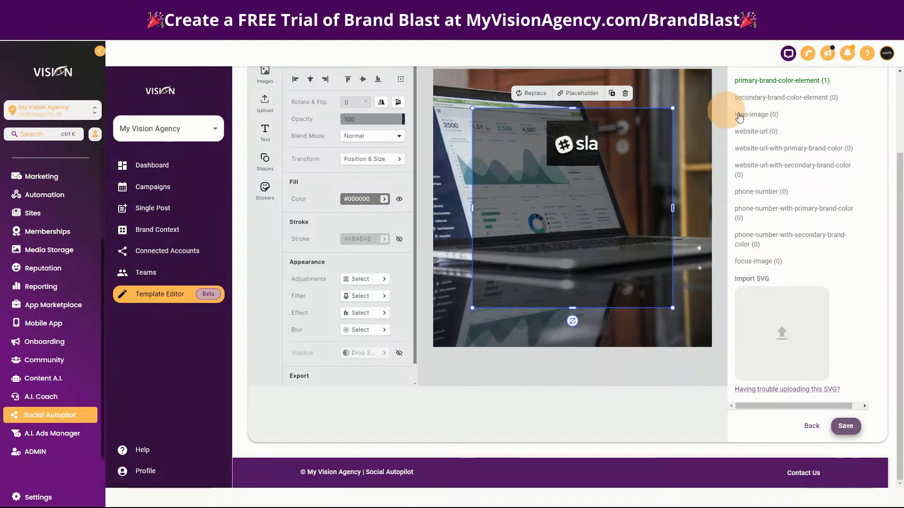
{"action": "scroll", "coordinate": [819, 123], "scroll_direction": "up", "scroll_amount": 2}
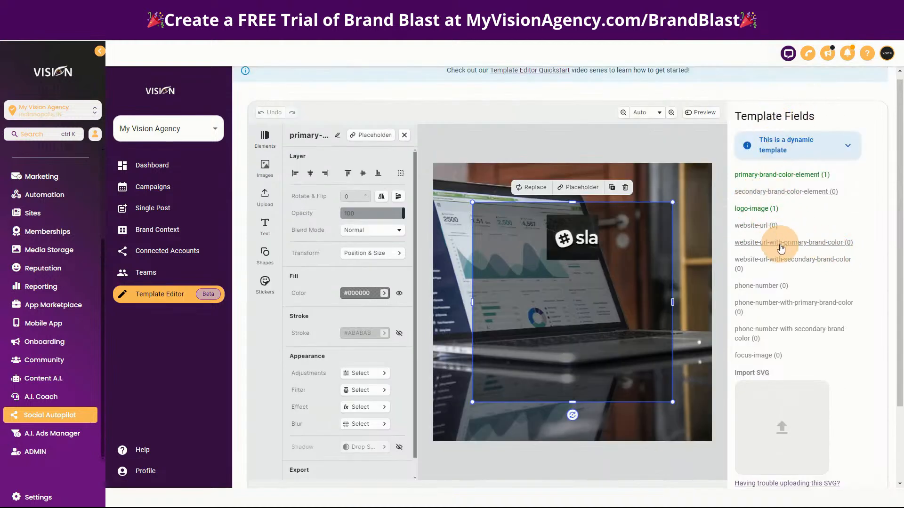
Review the dynamic template explanation and rename the background laptop photo with the template field name focus-image.
{"action": "left_click", "coordinate": [847, 147]}
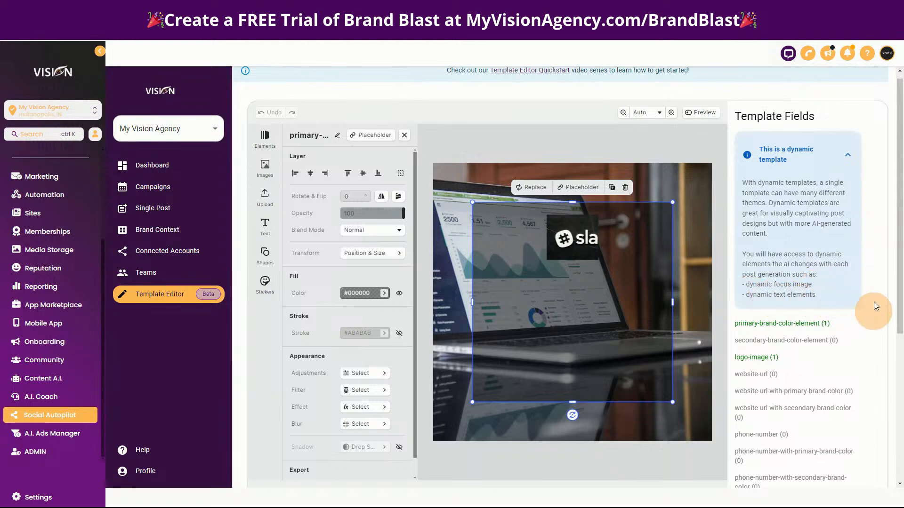
{"action": "left_click", "coordinate": [846, 160]}
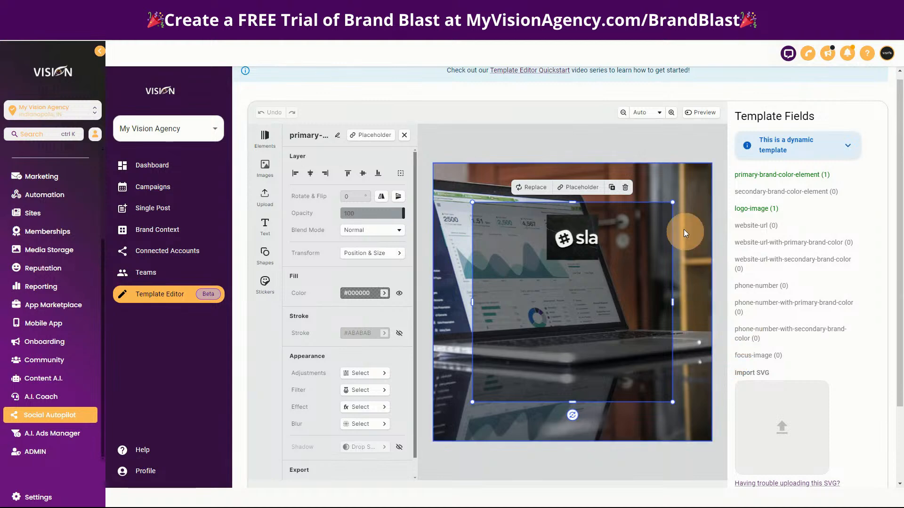
{"action": "left_click", "coordinate": [692, 186]}
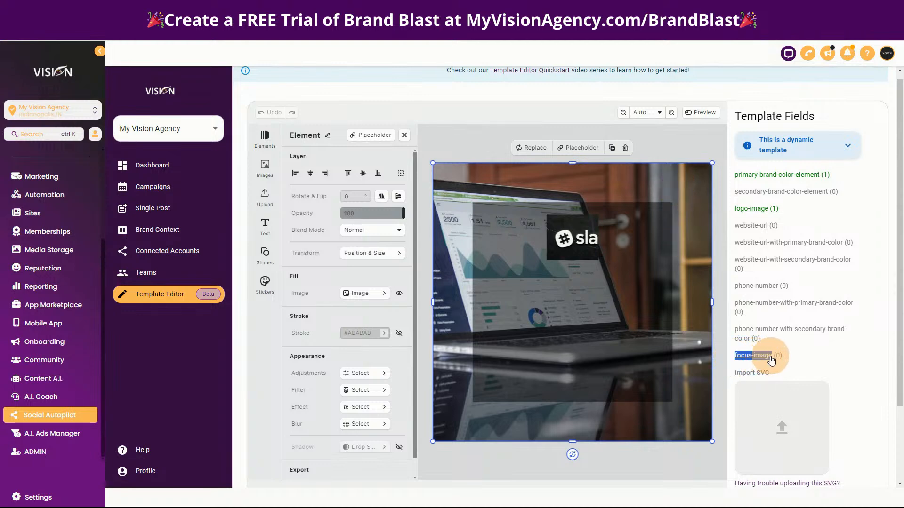
{"action": "left_click_drag", "start_coordinate": [771, 360], "coordinate": [773, 356]}
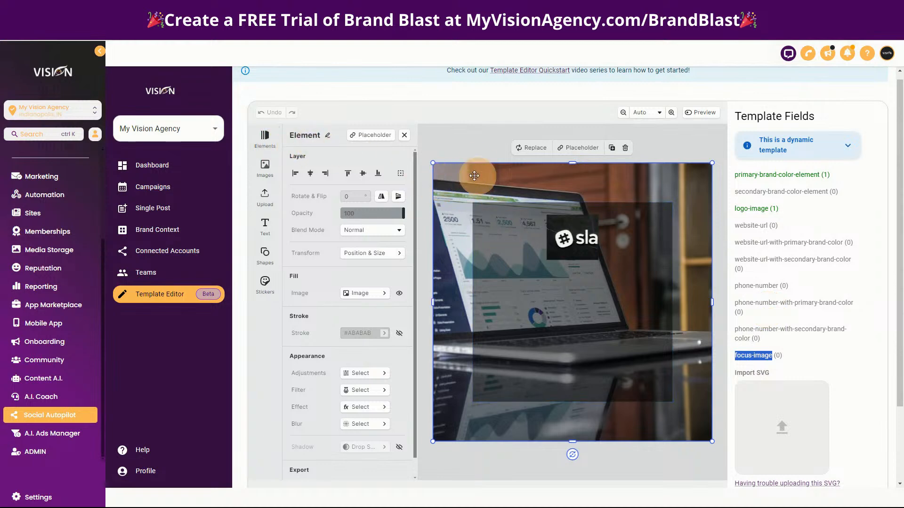
{"action": "left_click", "coordinate": [327, 135]}
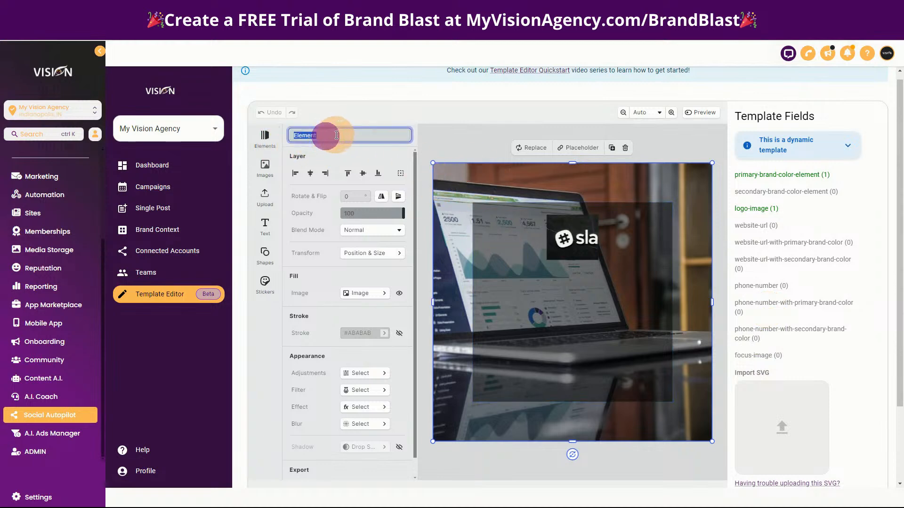
{"action": "key", "text": "Return"}
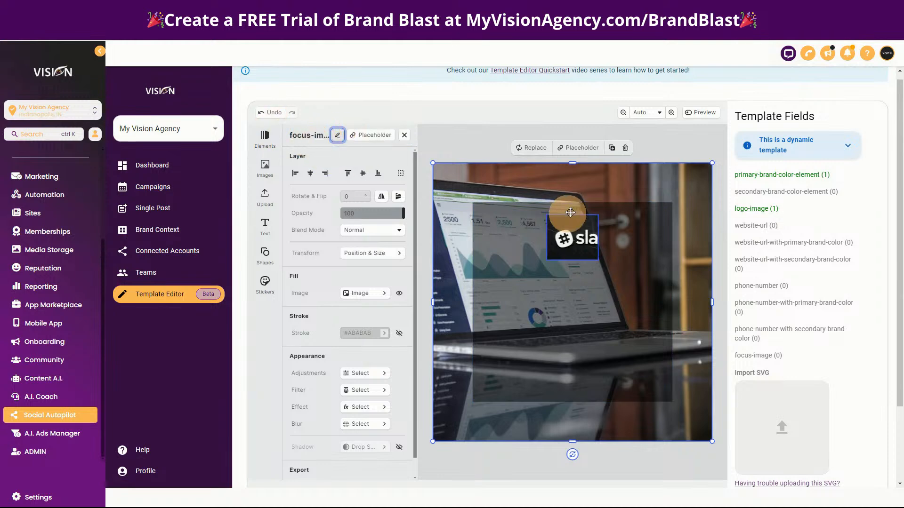
Save the template and review the dynamic text elements mentioned in the dynamic template explanation.
{"action": "scroll", "coordinate": [873, 424], "scroll_direction": "down", "scroll_amount": 2}
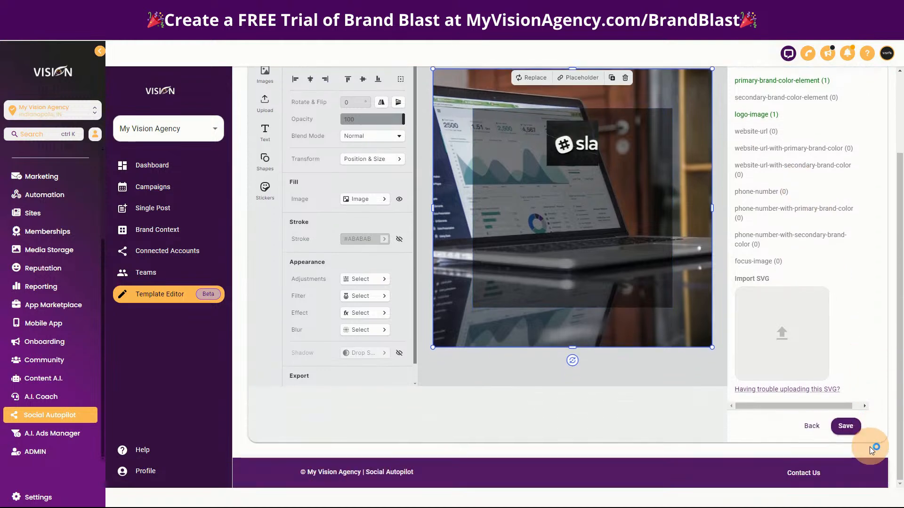
{"action": "left_click", "coordinate": [848, 427]}
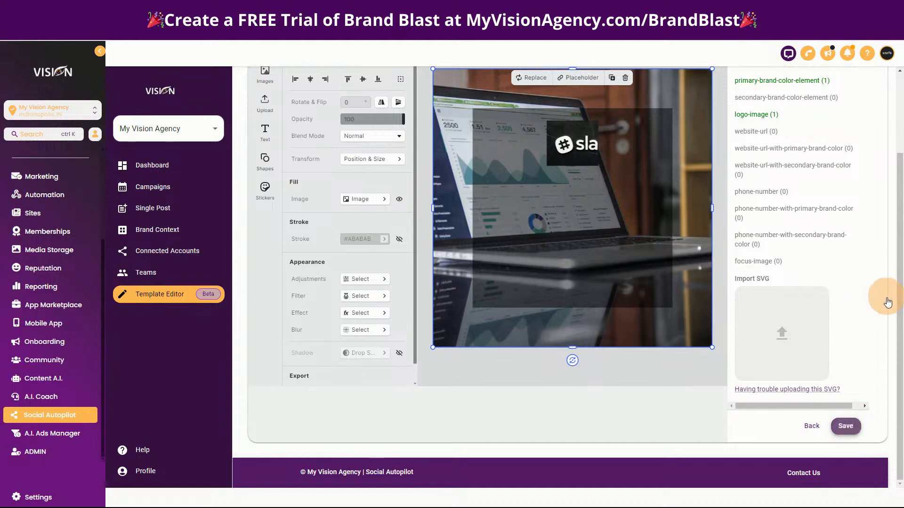
{"action": "scroll", "coordinate": [865, 350], "scroll_direction": "up", "scroll_amount": 1}
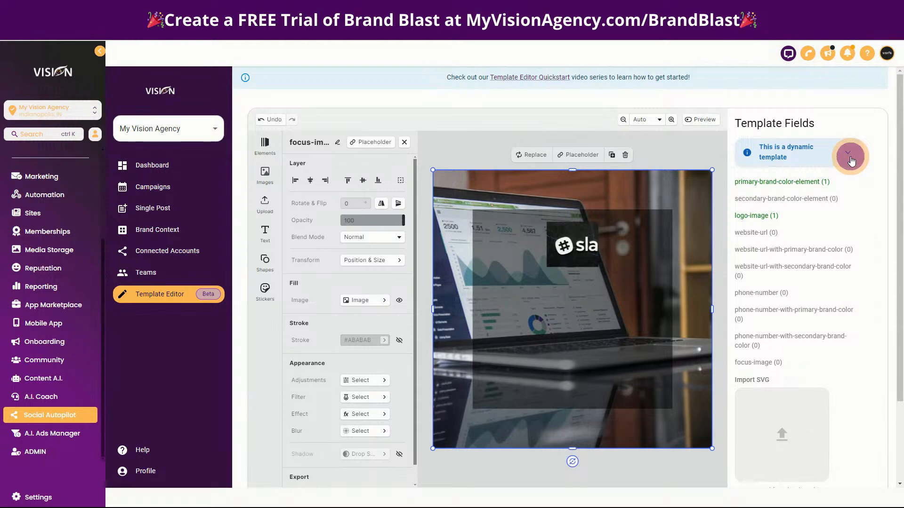
{"action": "left_click", "coordinate": [851, 161]}
{"action": "mouse_move", "coordinate": [748, 292]}
{"action": "left_mouse_down"}
{"action": "mouse_move", "coordinate": [819, 296]}
{"action": "mouse_move", "coordinate": [748, 301]}
{"action": "left_mouse_up"}
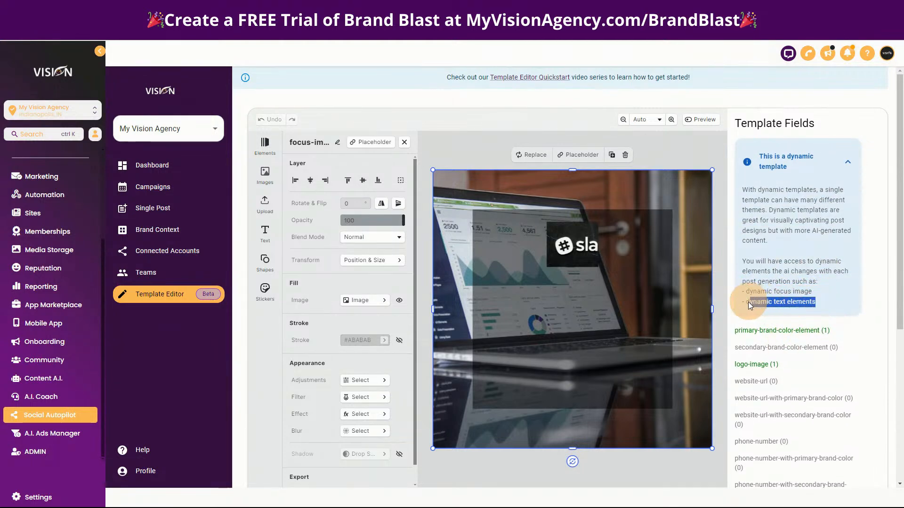
{"action": "left_click", "coordinate": [847, 161]}
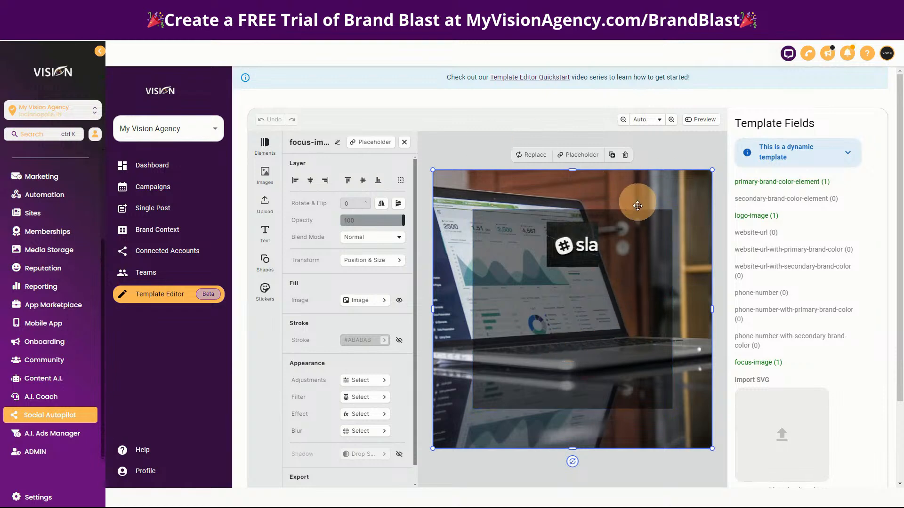
Add a Title text element over the black square, below the logo.
{"action": "left_click", "coordinate": [596, 329]}
{"action": "left_click", "coordinate": [266, 231]}
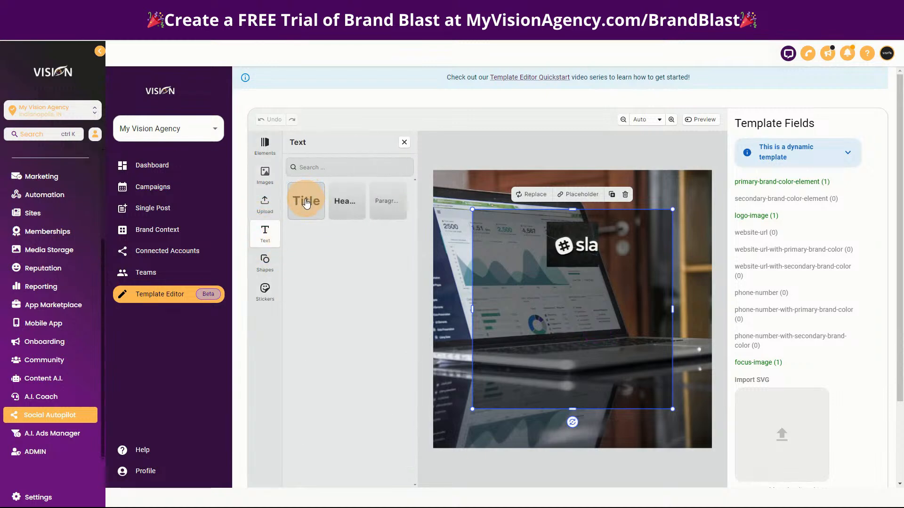
{"action": "left_click_drag", "start_coordinate": [306, 203], "coordinate": [570, 296]}
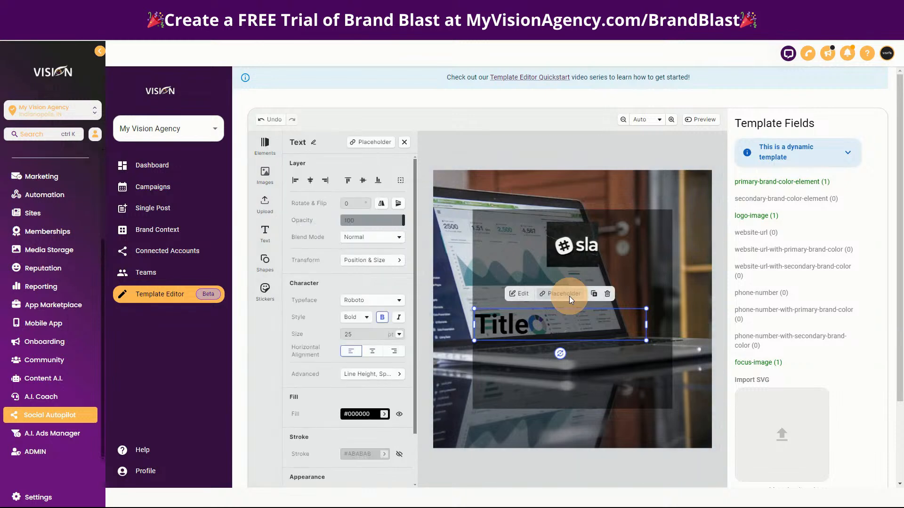
Move the Title text up to just below the logo and colour it white (#FFFFFF).
{"action": "left_click_drag", "start_coordinate": [556, 327], "coordinate": [574, 300]}
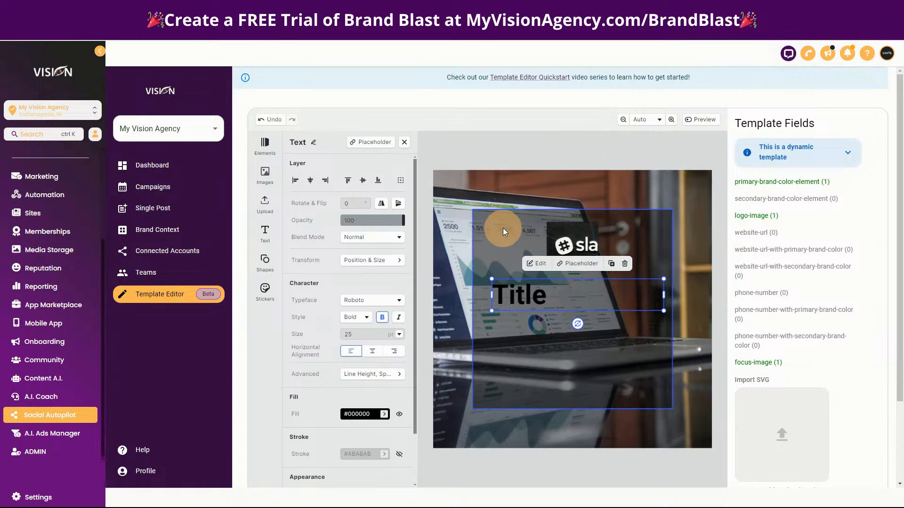
{"action": "double_click", "coordinate": [552, 298]}
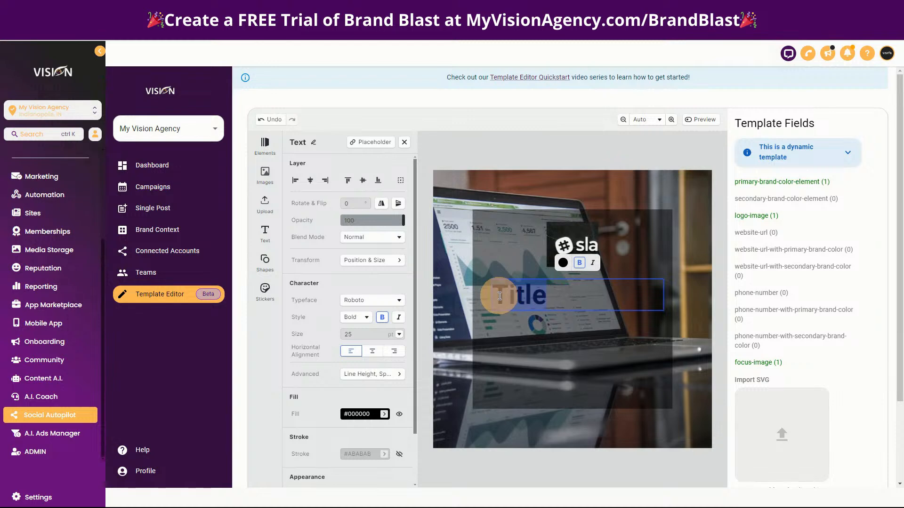
{"action": "left_click", "coordinate": [567, 300]}
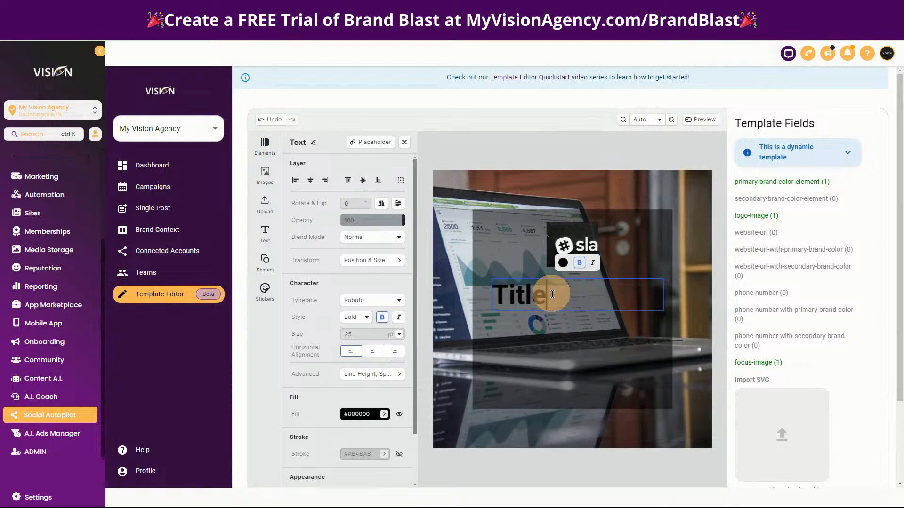
{"action": "left_click_drag", "start_coordinate": [549, 295], "coordinate": [497, 297]}
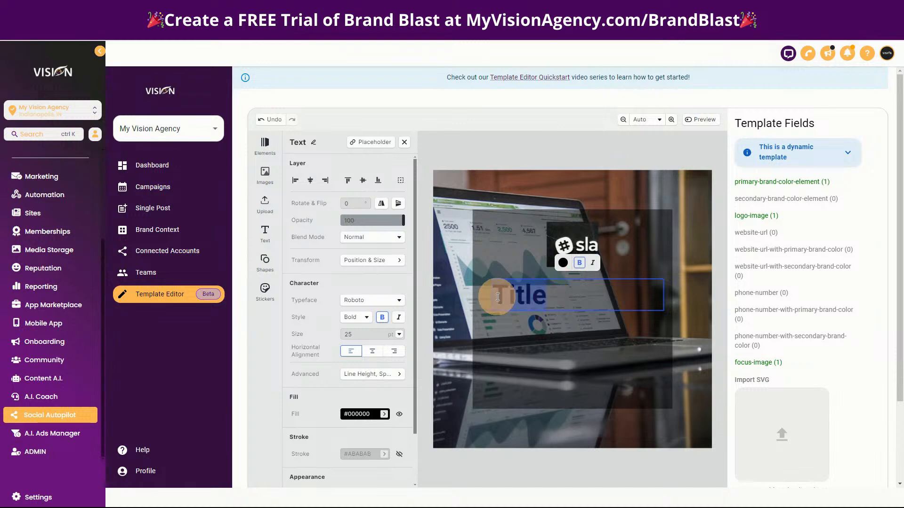
{"action": "left_click", "coordinate": [563, 265]}
{"action": "left_click", "coordinate": [296, 275]}
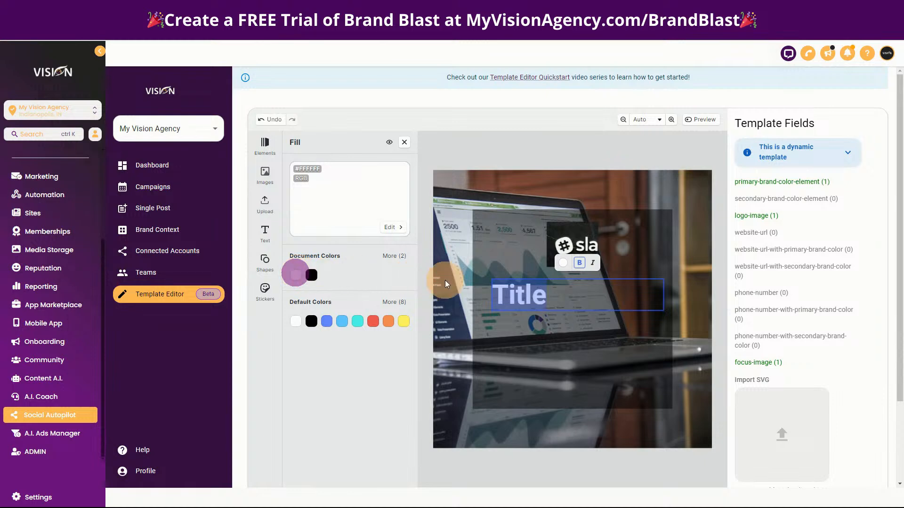
Centre-align the Title text and centre its text box beneath the logo.
{"action": "left_click", "coordinate": [404, 143]}
{"action": "left_click", "coordinate": [372, 352]}
{"action": "left_click", "coordinate": [572, 301]}
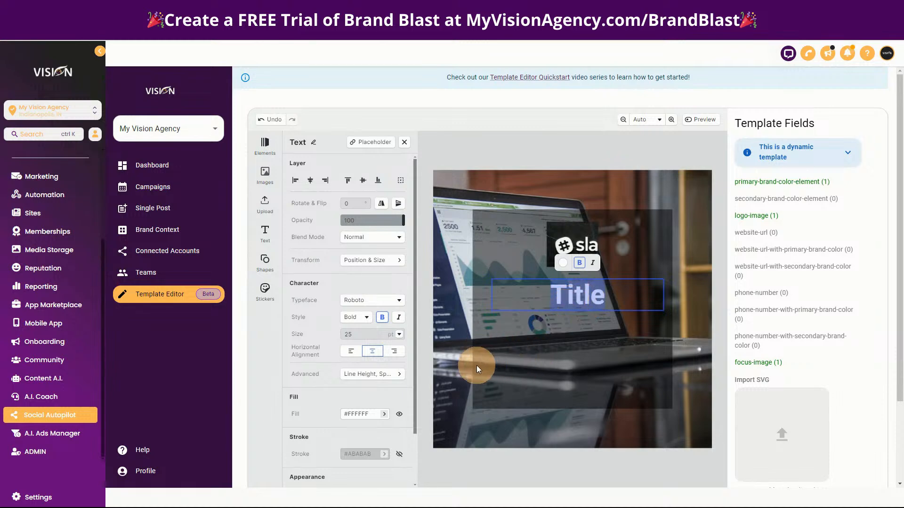
{"action": "left_click", "coordinate": [516, 367]}
{"action": "left_click", "coordinate": [593, 296]}
{"action": "left_click_drag", "start_coordinate": [593, 295], "coordinate": [573, 300]}
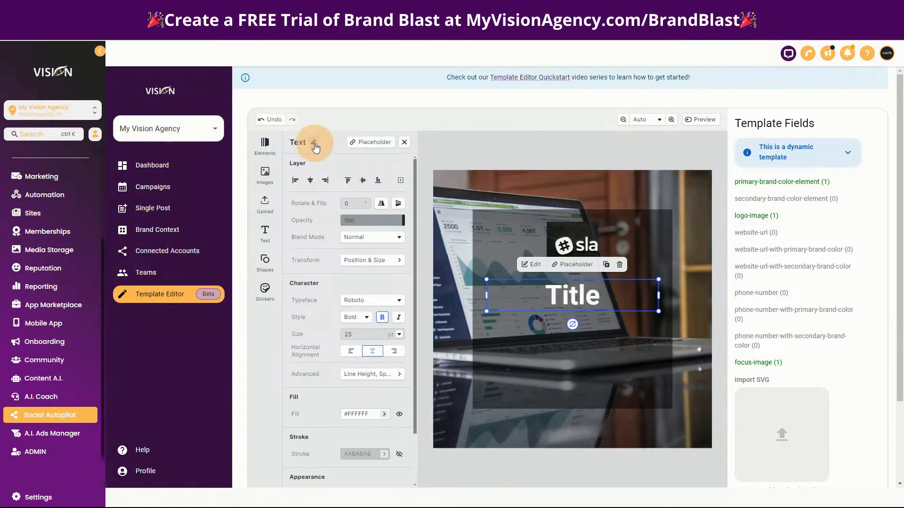
Rename the Title text element to title-text.
{"action": "left_click", "coordinate": [314, 143]}
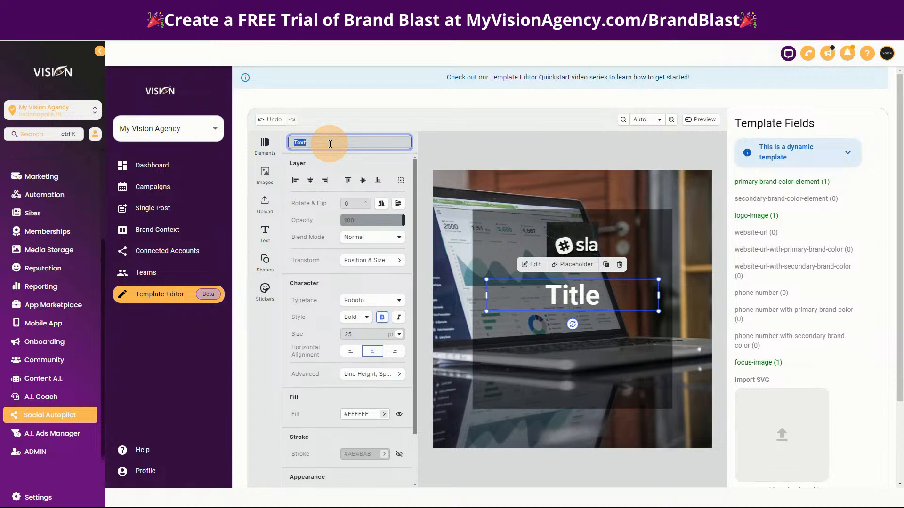
{"action": "left_click_drag", "start_coordinate": [330, 144], "coordinate": [295, 141]}
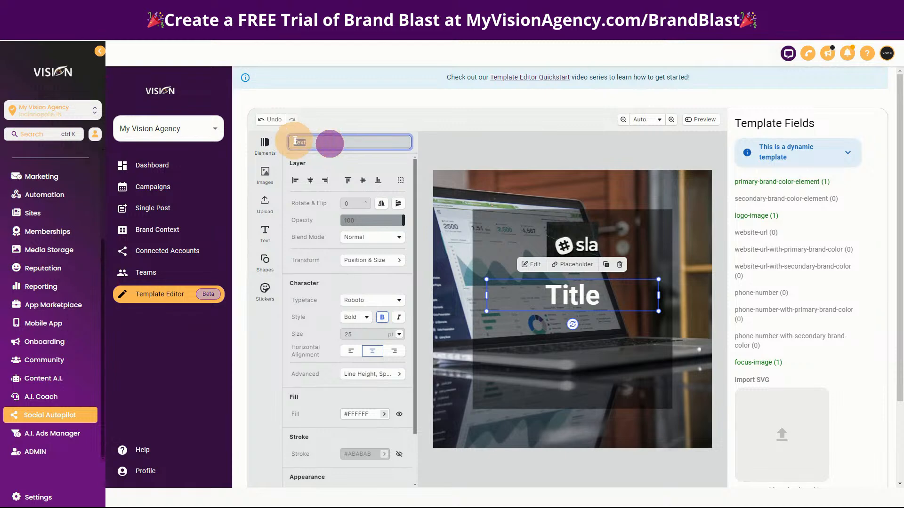
{"action": "key", "text": "BackSpace"}
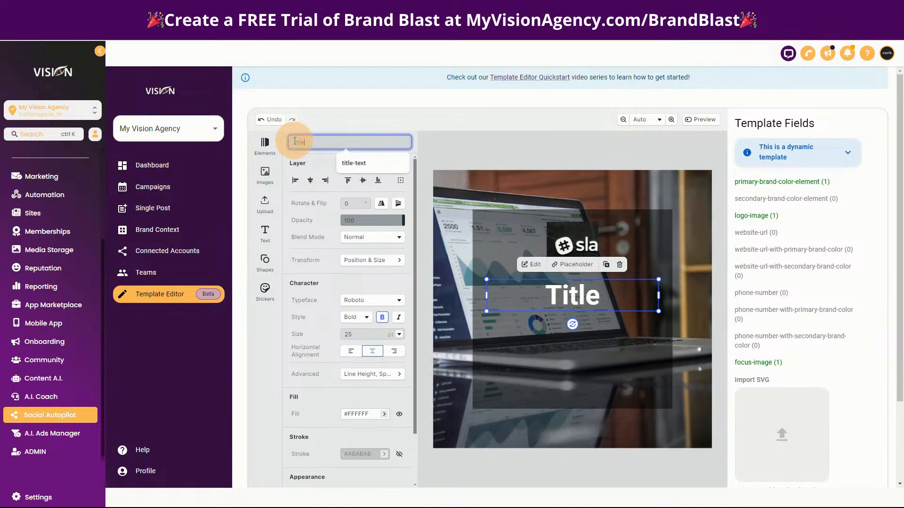
{"action": "type", "text": "title-text"}
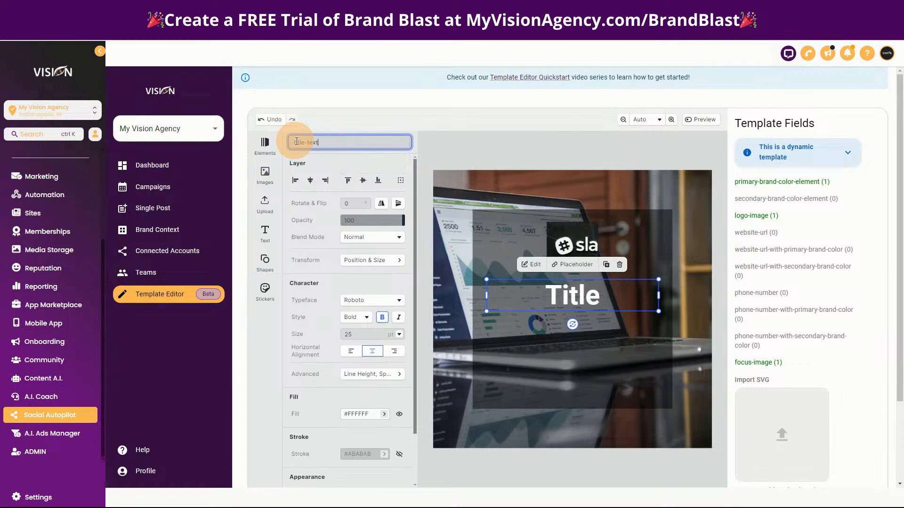
{"action": "key", "text": "Return"}
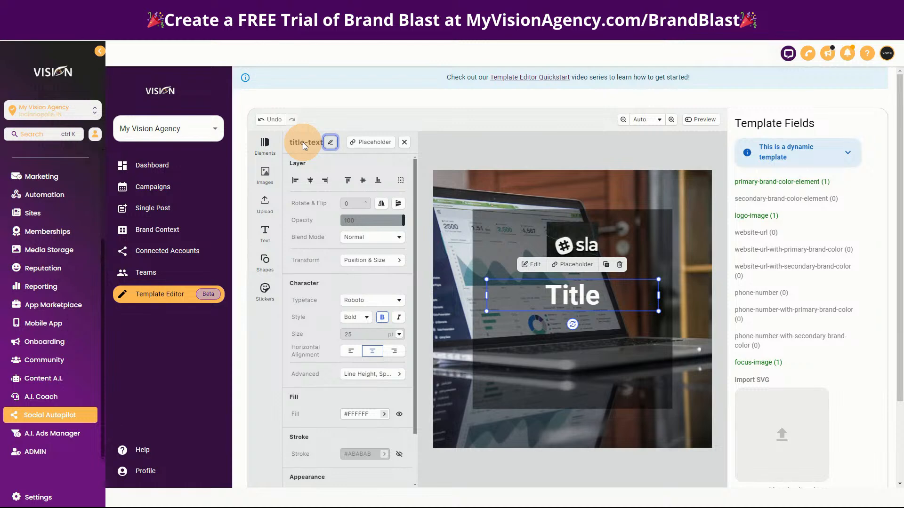
Save the template, describe its title-text field as "3-4 word title of the post", and save again.
{"action": "scroll", "coordinate": [864, 346], "scroll_direction": "down", "scroll_amount": 2}
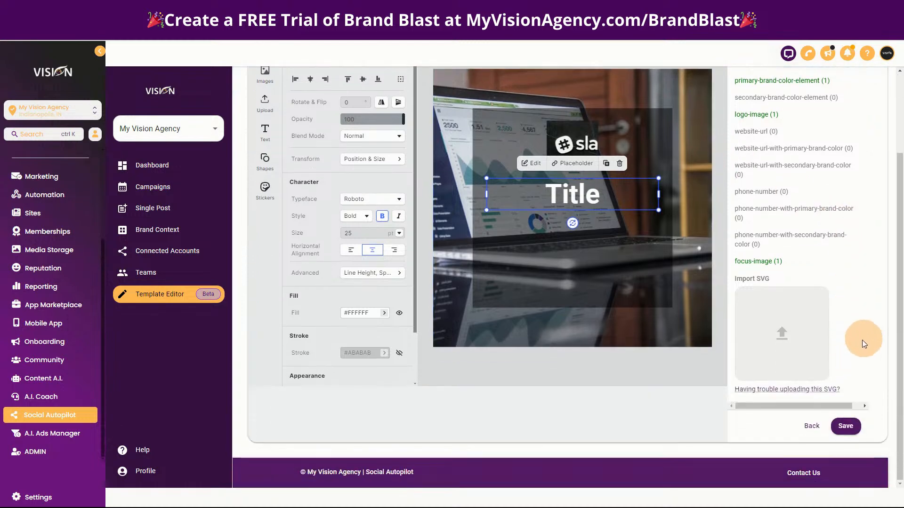
{"action": "left_click", "coordinate": [845, 426]}
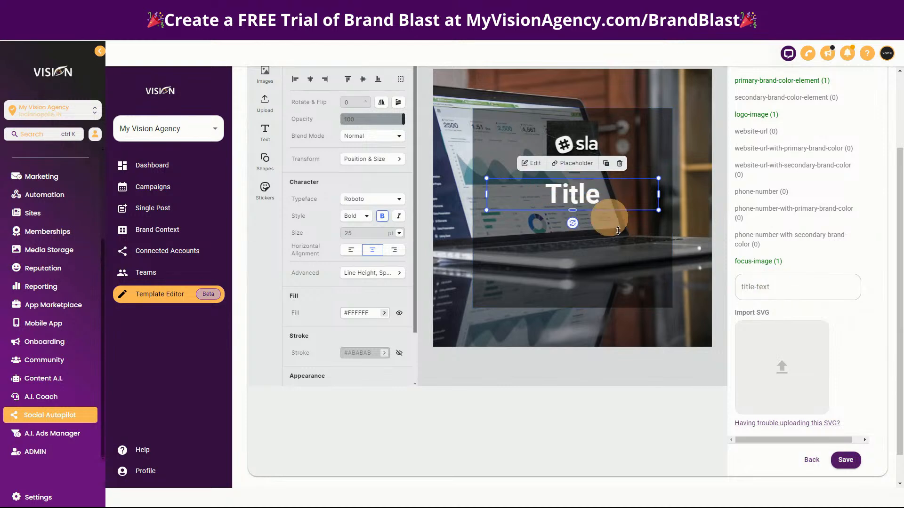
{"action": "left_click", "coordinate": [778, 288]}
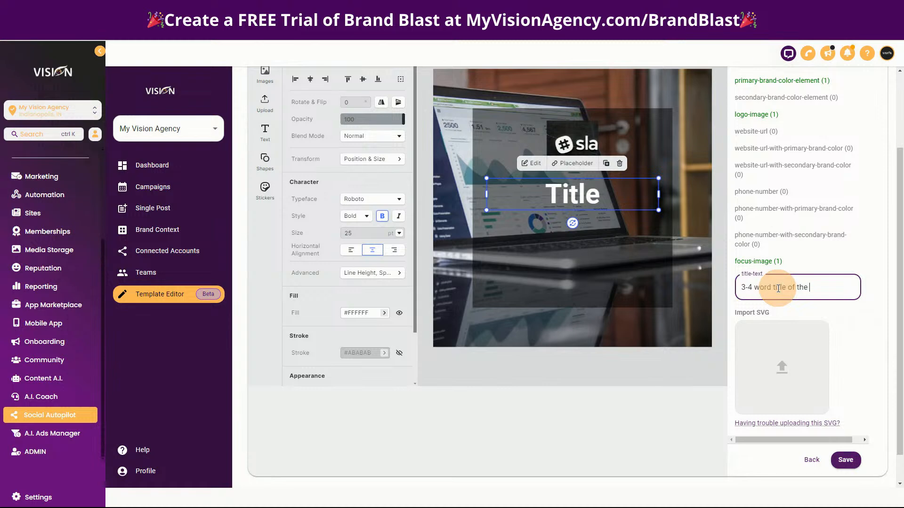
{"action": "left_click", "coordinate": [846, 460]}
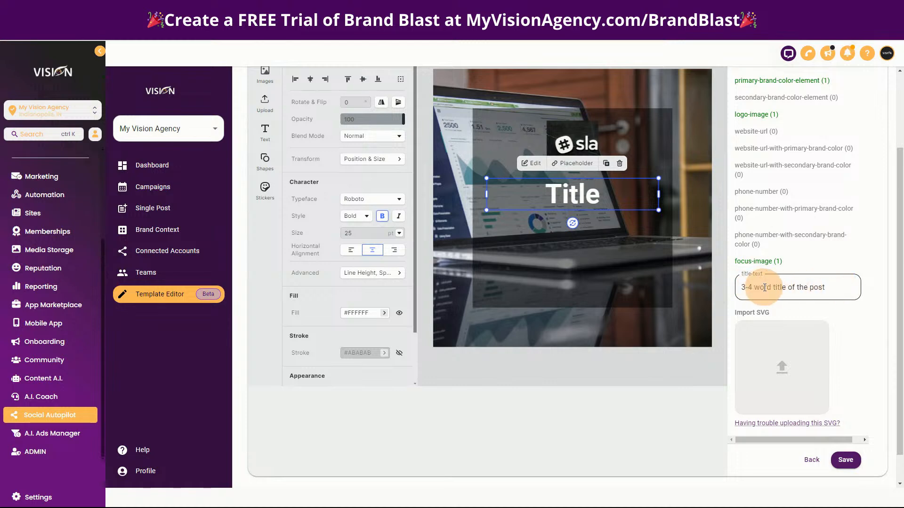
Change the wording of the title element on the canvas to "This is the title".
{"action": "double_click", "coordinate": [613, 195]}
{"action": "left_click", "coordinate": [566, 192]}
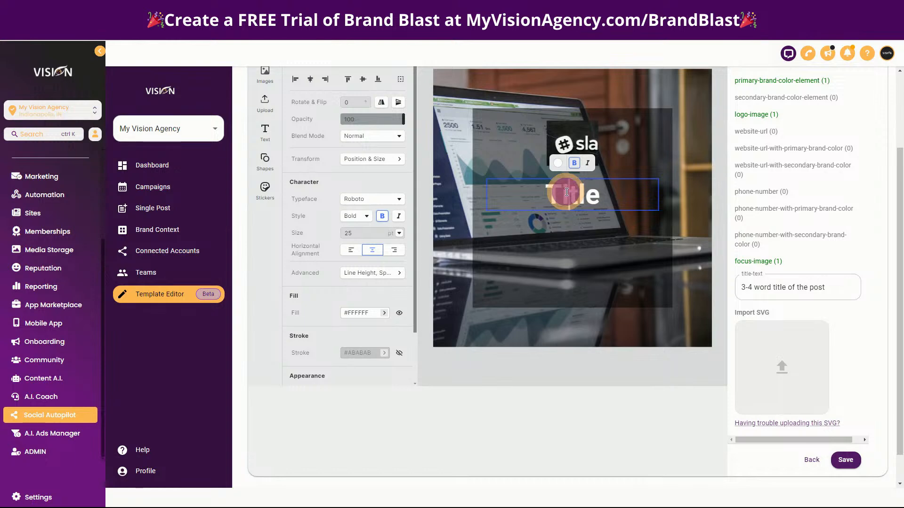
{"action": "type", "text": "his is t"}
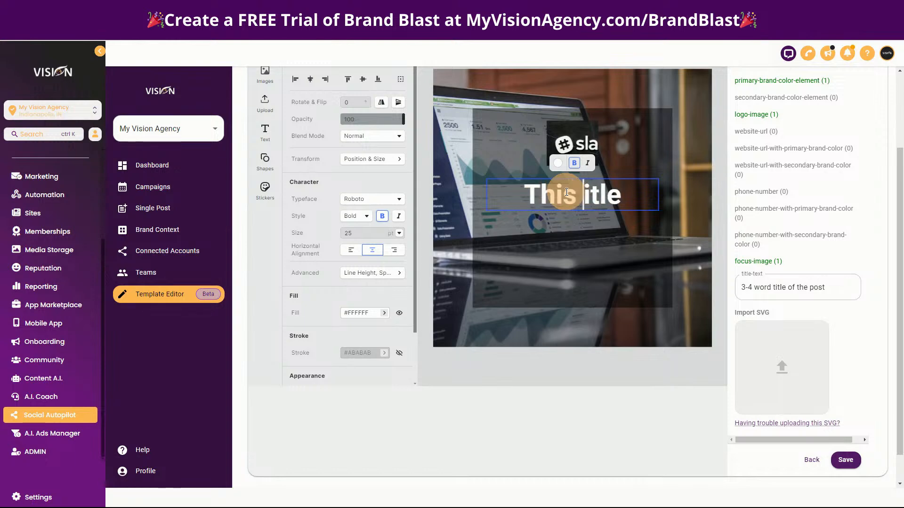
{"action": "type", "text": "he "}
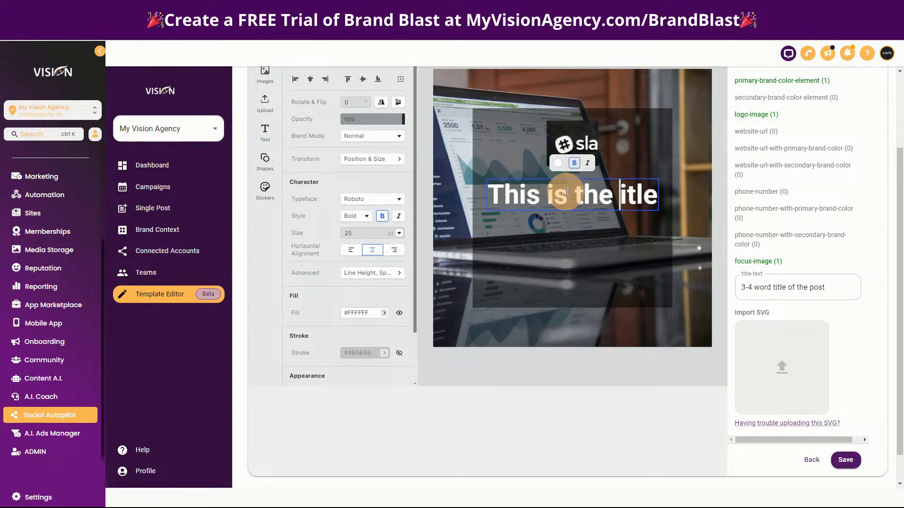
{"action": "type", "text": "t"}
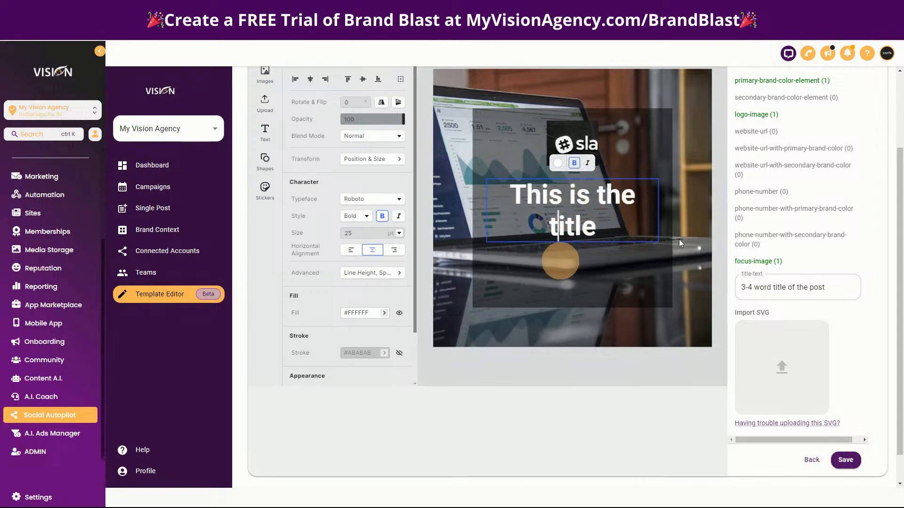
{"action": "left_click", "coordinate": [632, 217]}
{"action": "left_click", "coordinate": [609, 270]}
Scale the title down to about 21.85 pt so it fits on one line, centre it below the logo, and save the template.
{"action": "left_click", "coordinate": [580, 202]}
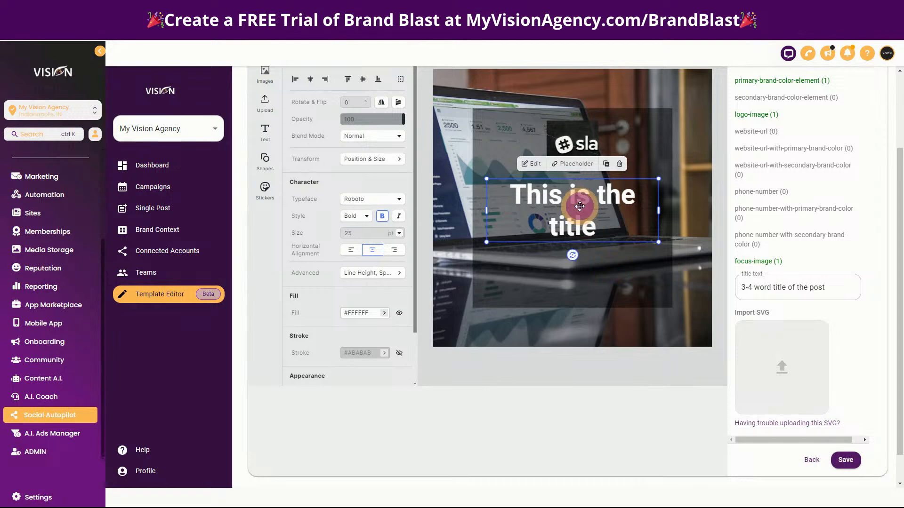
{"action": "left_click_drag", "start_coordinate": [659, 211], "coordinate": [660, 182]}
{"action": "left_click_drag", "start_coordinate": [585, 193], "coordinate": [568, 189]}
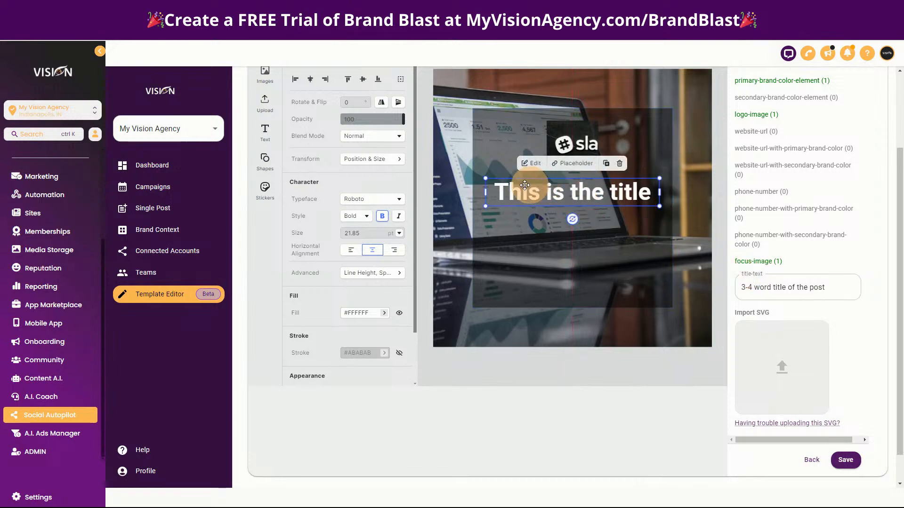
{"action": "left_click", "coordinate": [845, 460]}
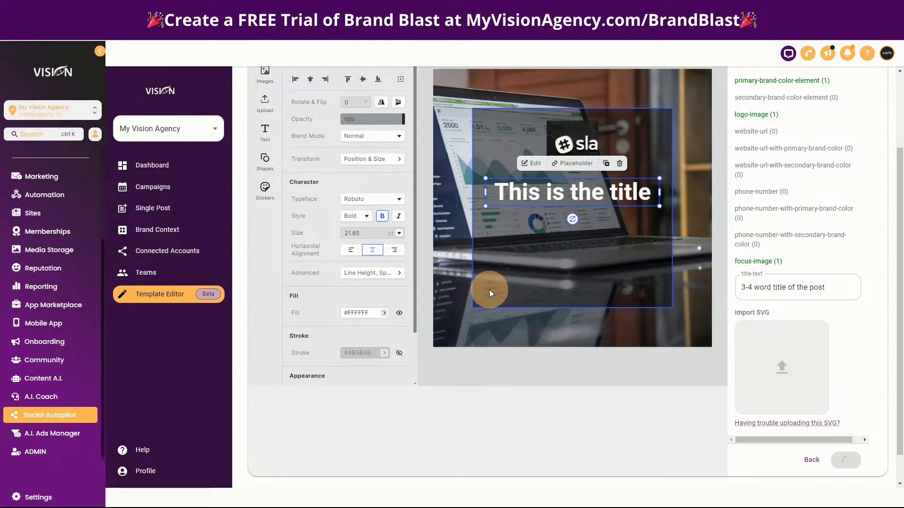
Add a Paragraph text element over the black square, directly below the title.
{"action": "left_click", "coordinate": [513, 268]}
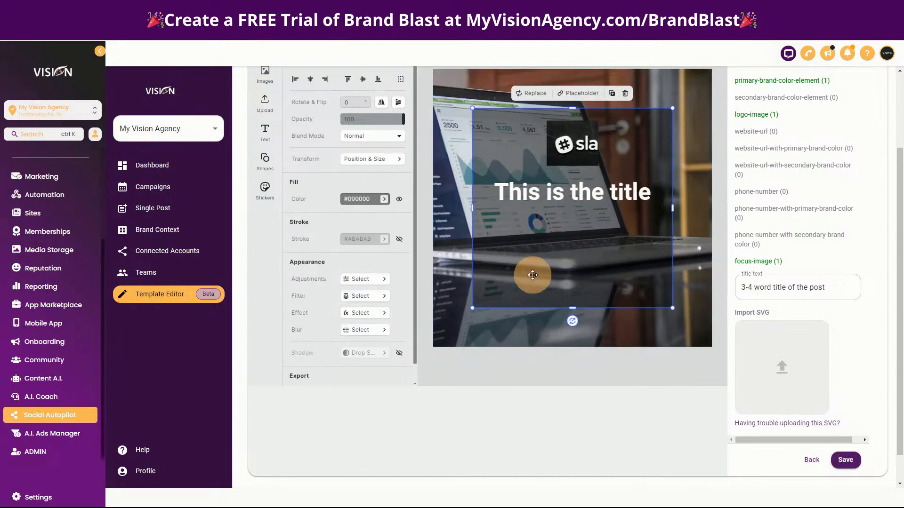
{"action": "left_click", "coordinate": [266, 131]}
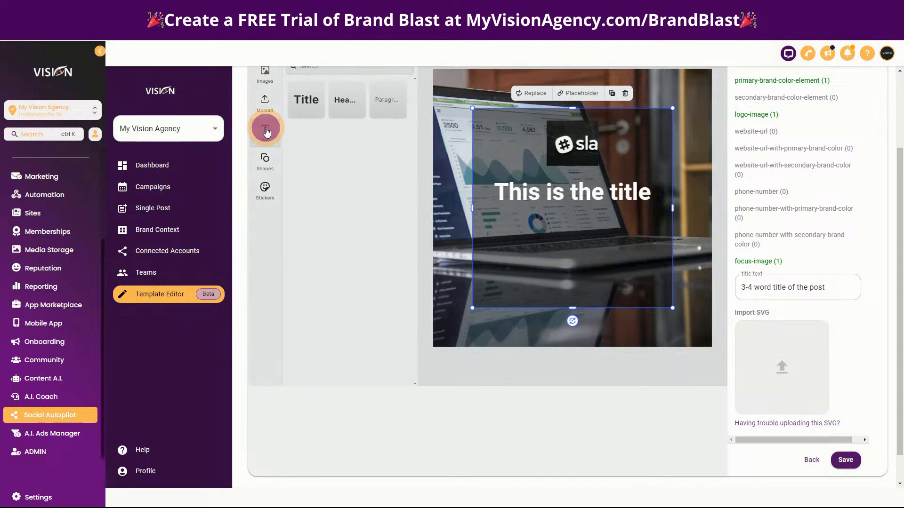
{"action": "left_click_drag", "start_coordinate": [387, 100], "coordinate": [558, 254]}
{"action": "left_click_drag", "start_coordinate": [583, 200], "coordinate": [564, 215]}
Colour the Paragraph text white (#FFFFFF) and centre-align it.
{"action": "double_click", "coordinate": [501, 216]}
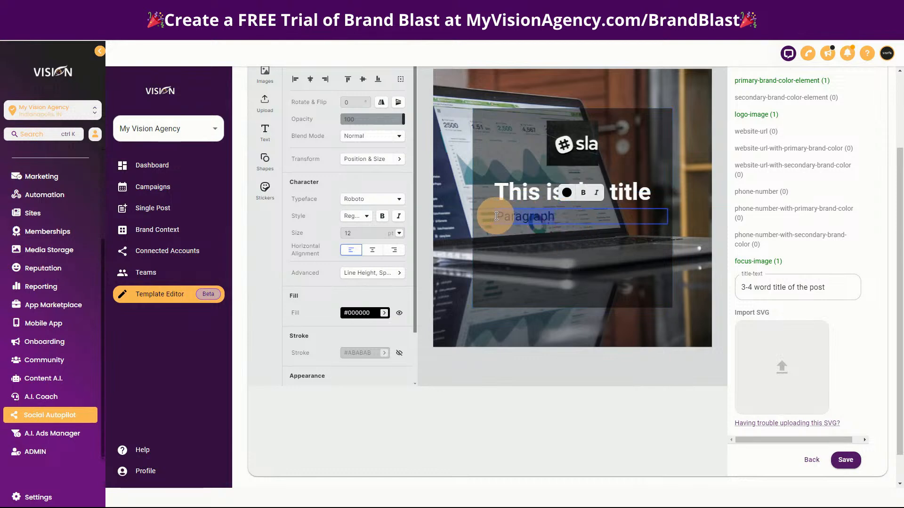
{"action": "left_click_drag", "start_coordinate": [499, 216], "coordinate": [564, 217]}
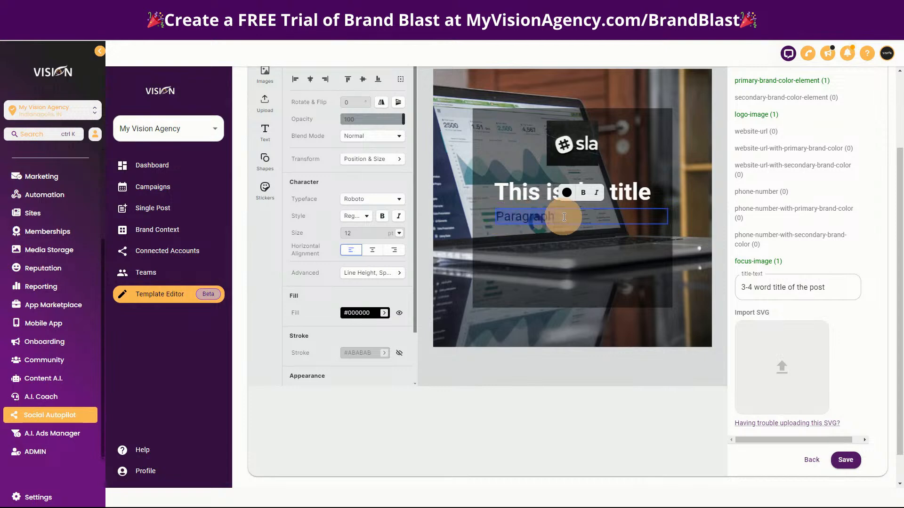
{"action": "left_click", "coordinate": [567, 193]}
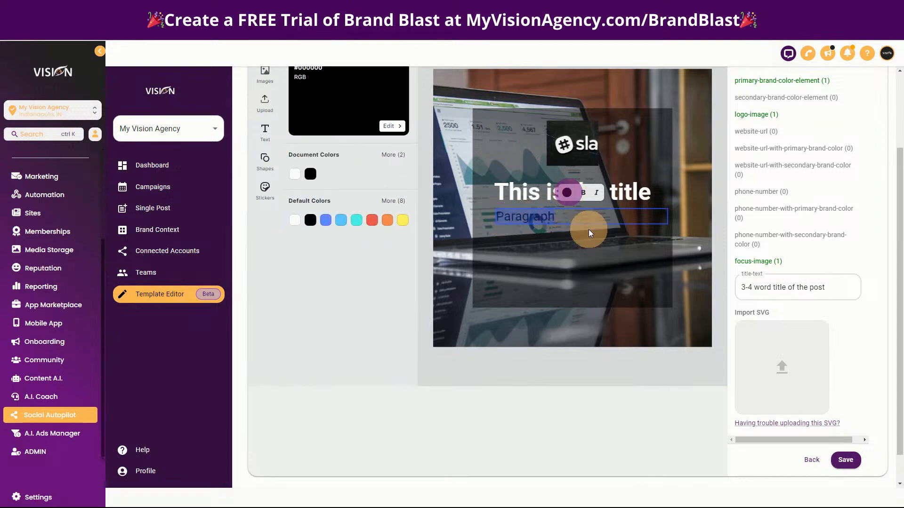
{"action": "left_click", "coordinate": [296, 174]}
{"action": "left_click", "coordinate": [565, 216]}
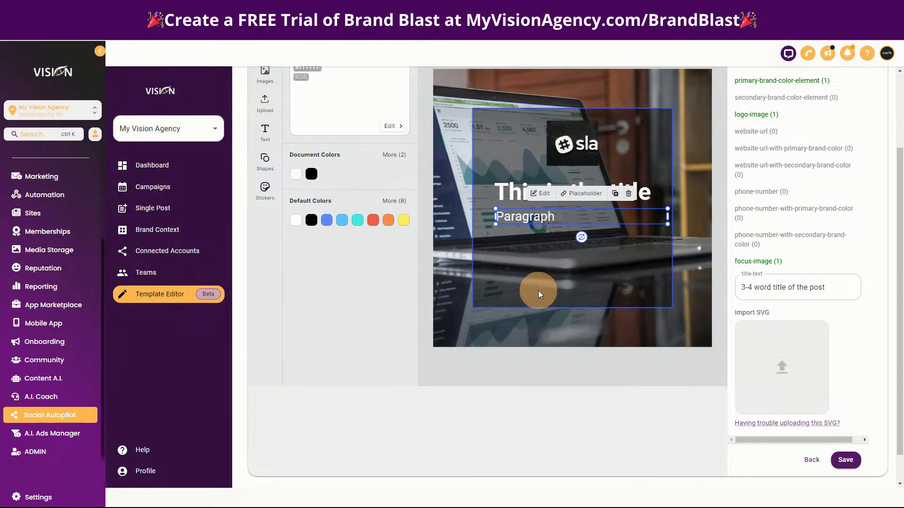
{"action": "left_click", "coordinate": [454, 256]}
{"action": "left_click", "coordinate": [520, 219]}
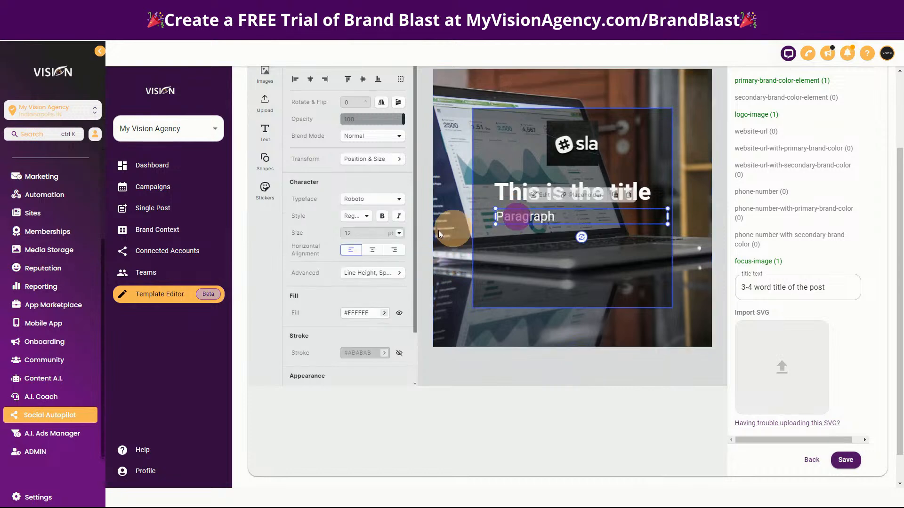
{"action": "left_click", "coordinate": [372, 250]}
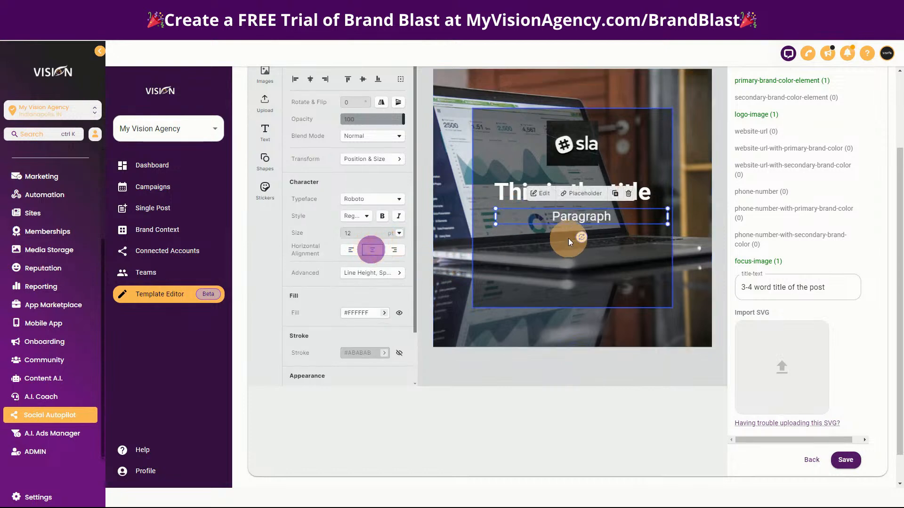
Replace the Paragraph wording with "This is the box where the content for this post is going to live.".
{"action": "double_click", "coordinate": [617, 224]}
{"action": "left_click_drag", "start_coordinate": [615, 219], "coordinate": [555, 217]}
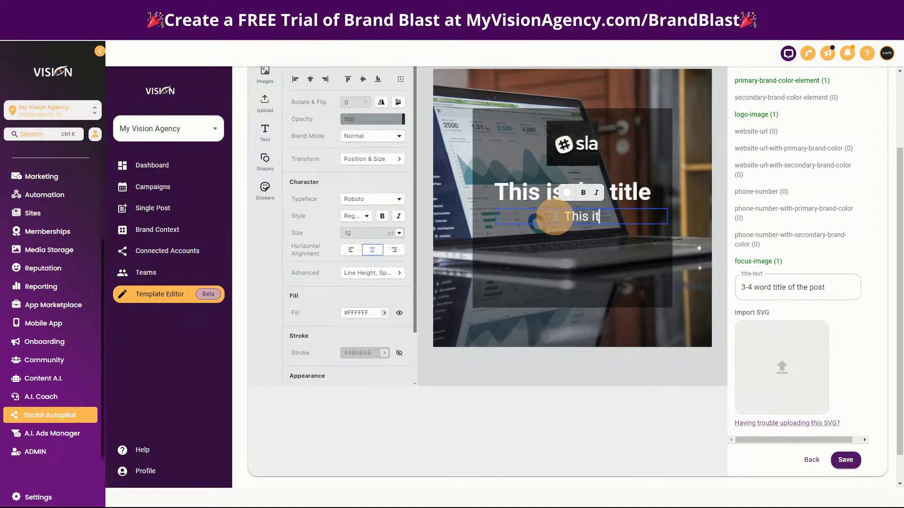
{"action": "type", "text": "This is the box where the content i"}
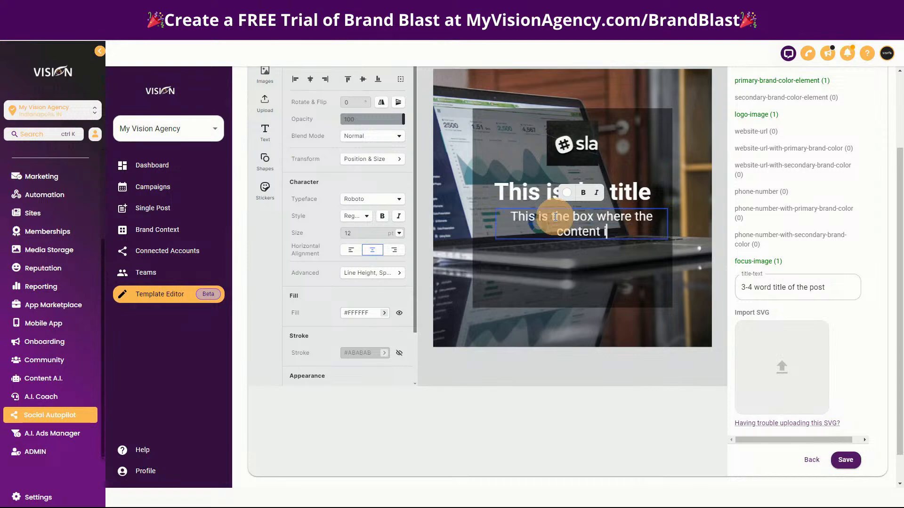
{"action": "key", "text": "BackSpace"}
{"action": "type", "text": "for this po"}
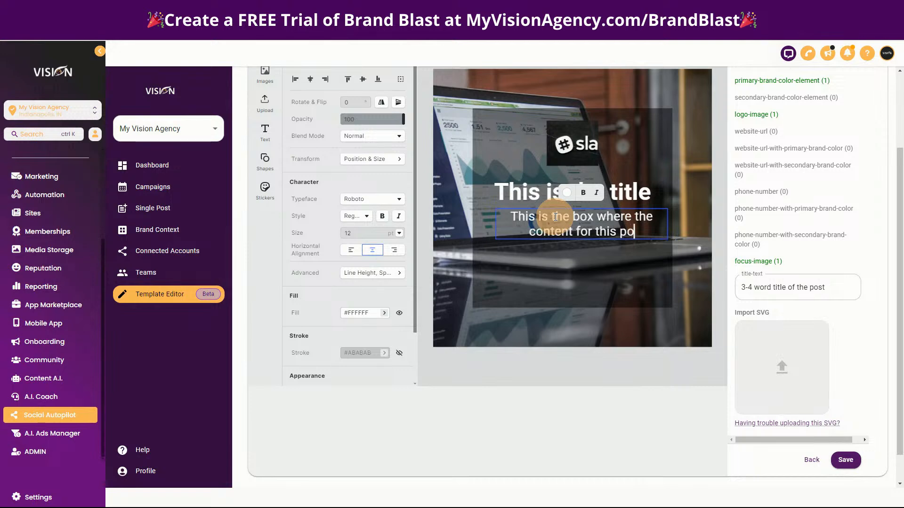
{"action": "type", "text": "st is going to live."}
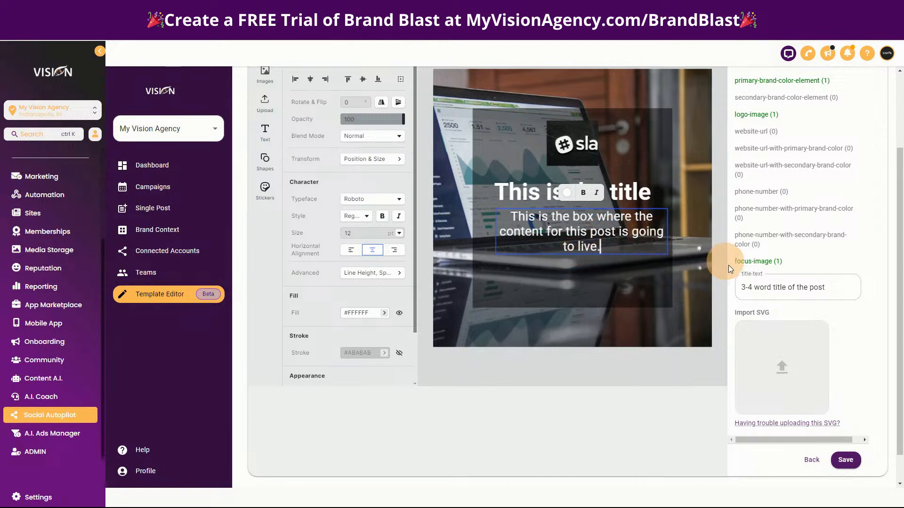
Narrow the content text box and centre it on the black square, just below the title.
{"action": "left_click", "coordinate": [605, 298]}
{"action": "left_click_drag", "start_coordinate": [580, 237], "coordinate": [573, 237]}
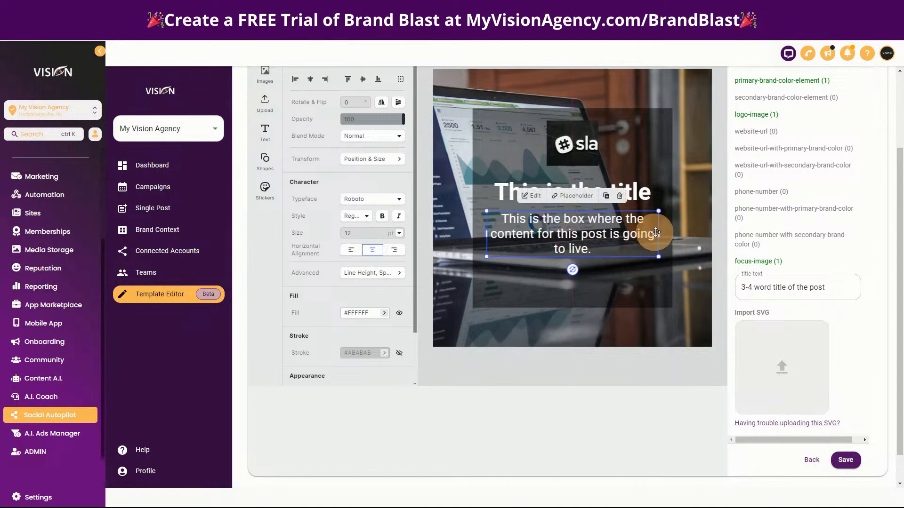
{"action": "left_click_drag", "start_coordinate": [660, 234], "coordinate": [641, 233]}
{"action": "left_click_drag", "start_coordinate": [564, 236], "coordinate": [572, 237]}
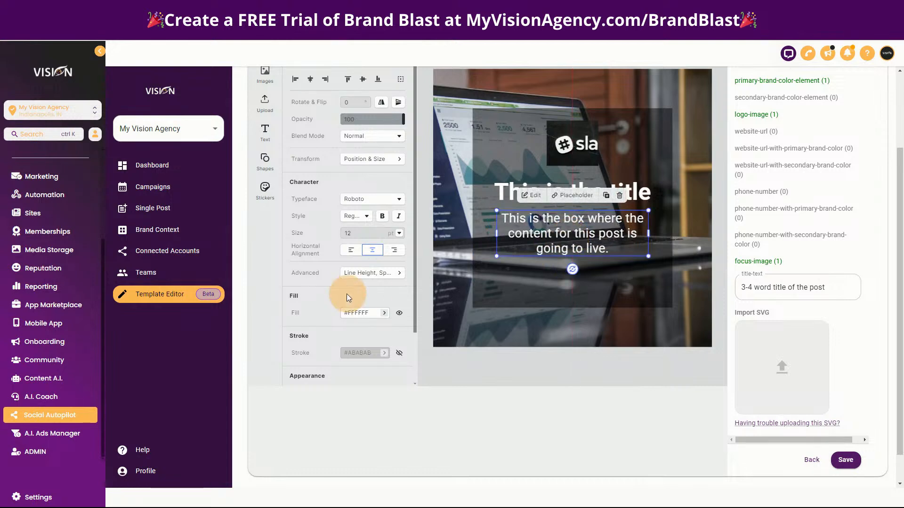
{"action": "left_click", "coordinate": [635, 282]}
Copy the secondary-brand-color-element field name from the template fields list.
{"action": "double_click", "coordinate": [529, 192]}
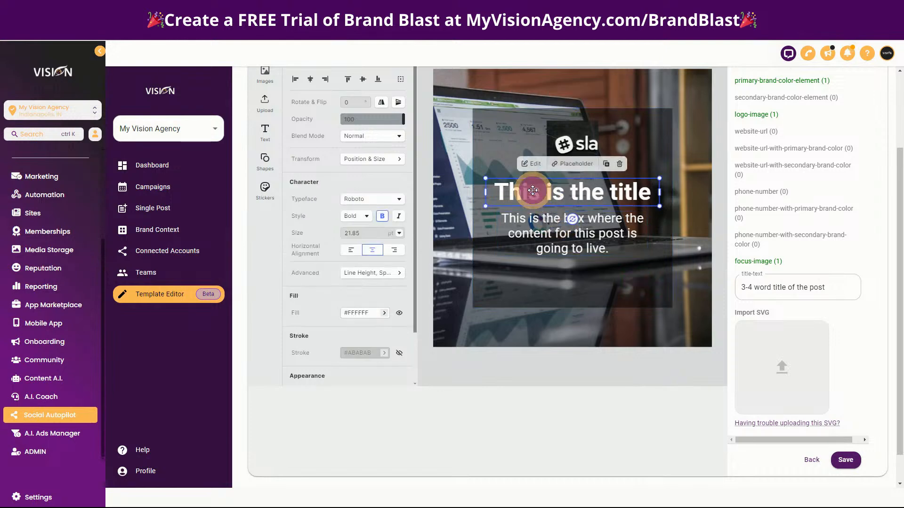
{"action": "left_click_drag", "start_coordinate": [492, 192], "coordinate": [649, 196]}
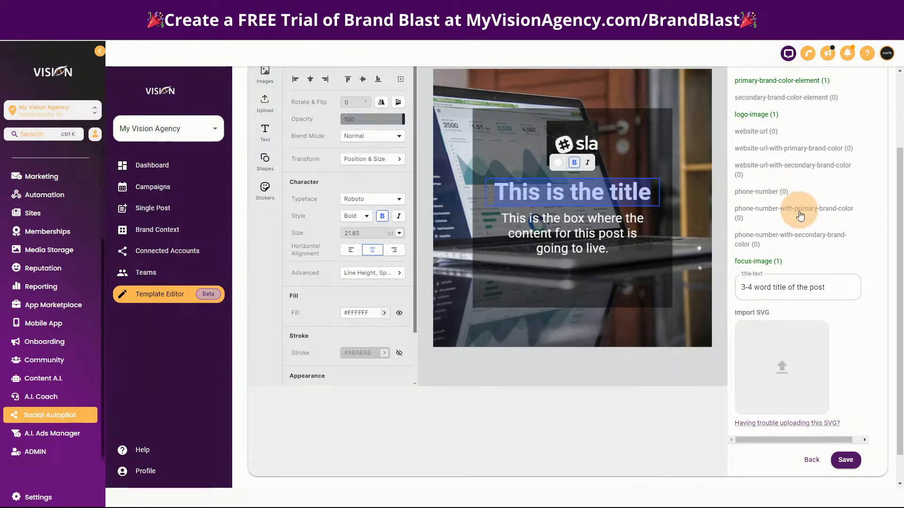
{"action": "scroll", "coordinate": [801, 207], "scroll_direction": "up", "scroll_amount": 2}
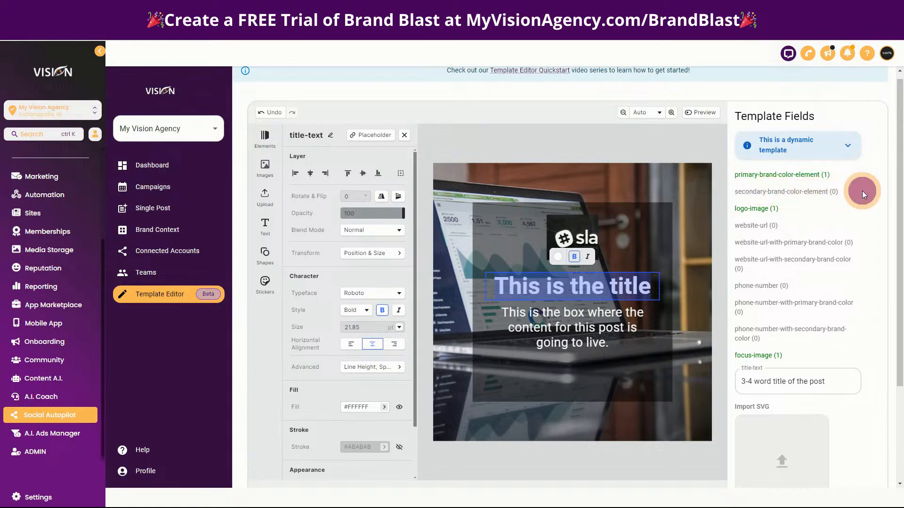
{"action": "left_click", "coordinate": [831, 197]}
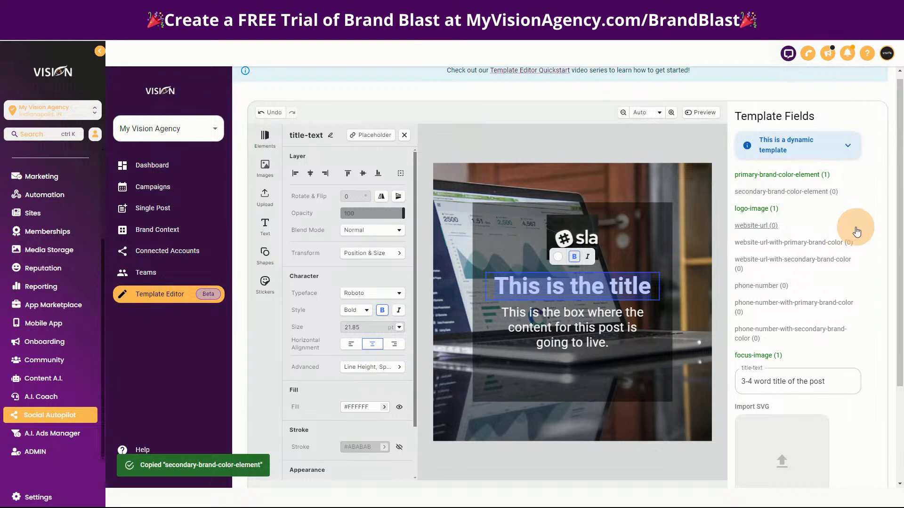
{"action": "left_click", "coordinate": [732, 190]}
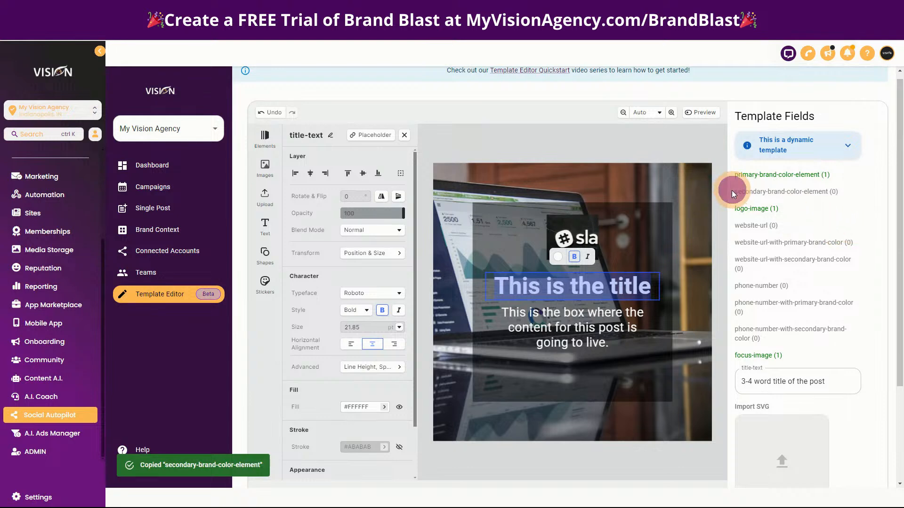
{"action": "left_click", "coordinate": [685, 218]}
{"action": "left_click_drag", "start_coordinate": [733, 192], "coordinate": [831, 197]}
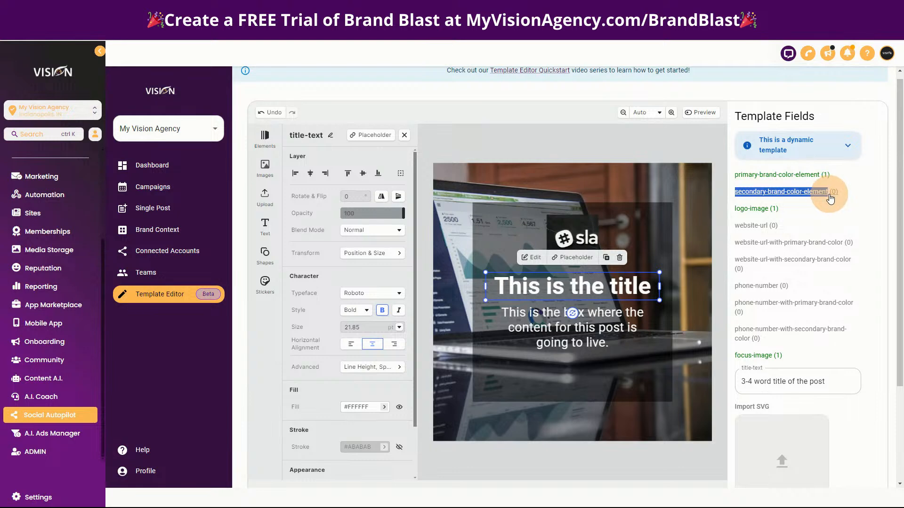
{"action": "left_click", "coordinate": [509, 287]}
{"action": "left_click_drag", "start_coordinate": [514, 288], "coordinate": [515, 287]}
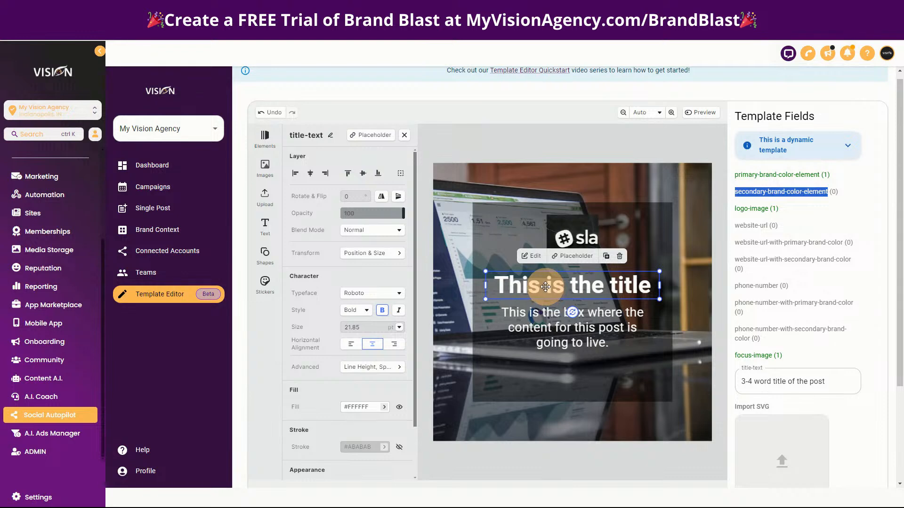
{"action": "double_click", "coordinate": [497, 285]}
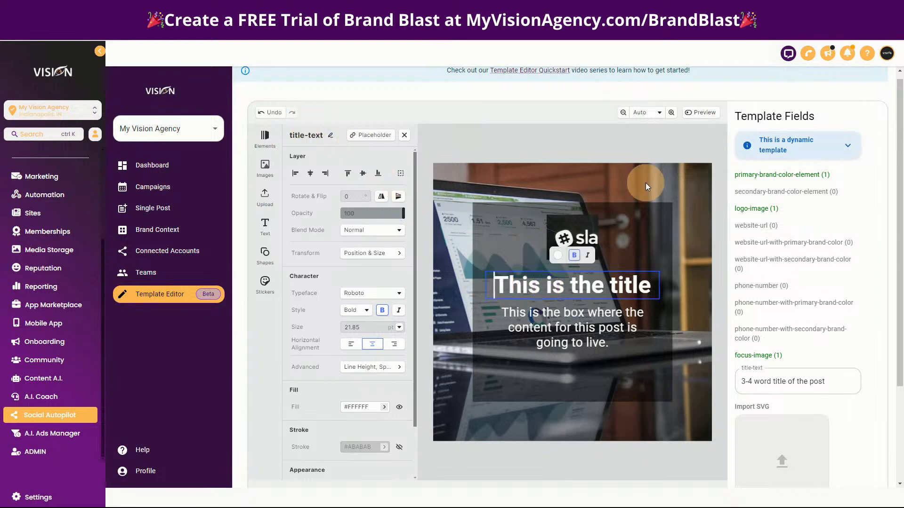
{"action": "left_click", "coordinate": [702, 269]}
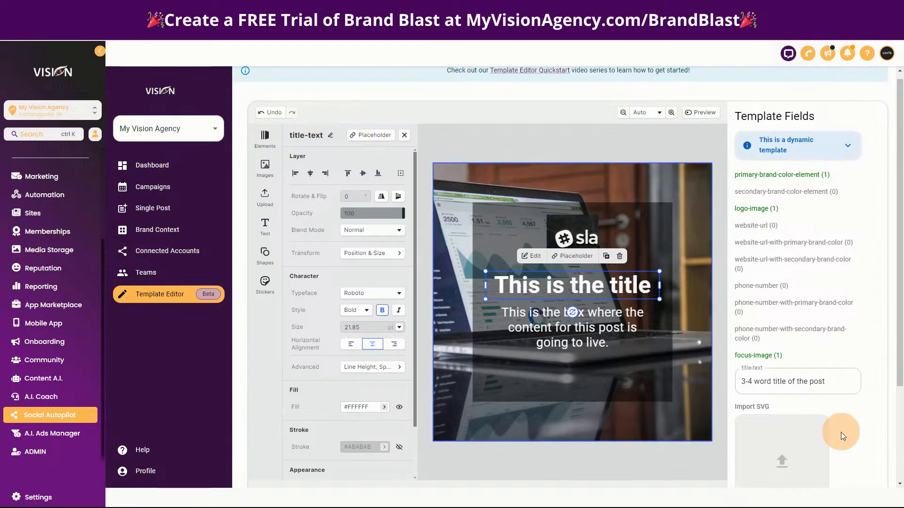
Save the template with the adjusted content text box.
{"action": "scroll", "coordinate": [847, 435], "scroll_direction": "down", "scroll_amount": 2}
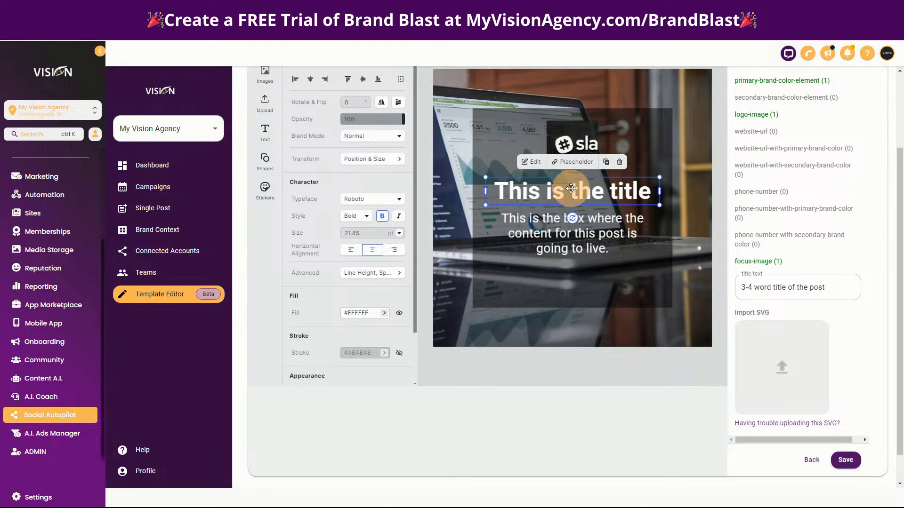
{"action": "left_click", "coordinate": [841, 462]}
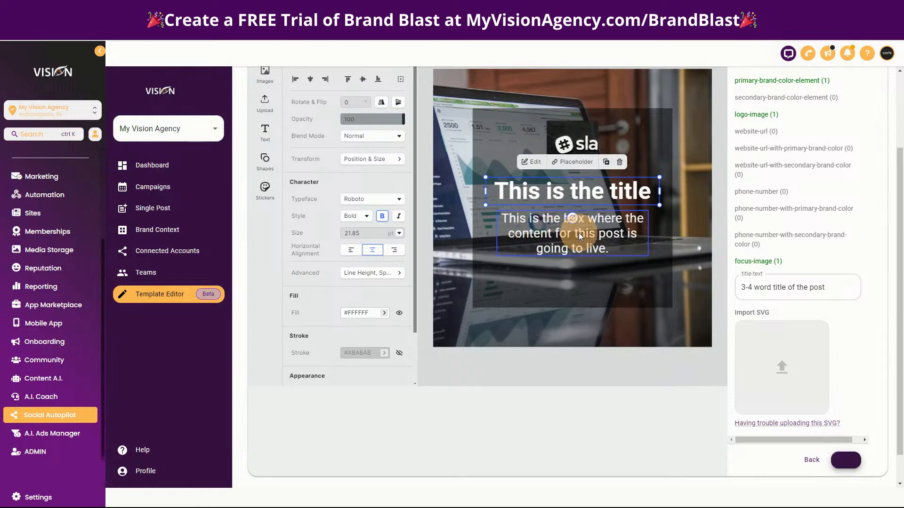
{"action": "scroll", "coordinate": [762, 313], "scroll_direction": "up", "scroll_amount": 3}
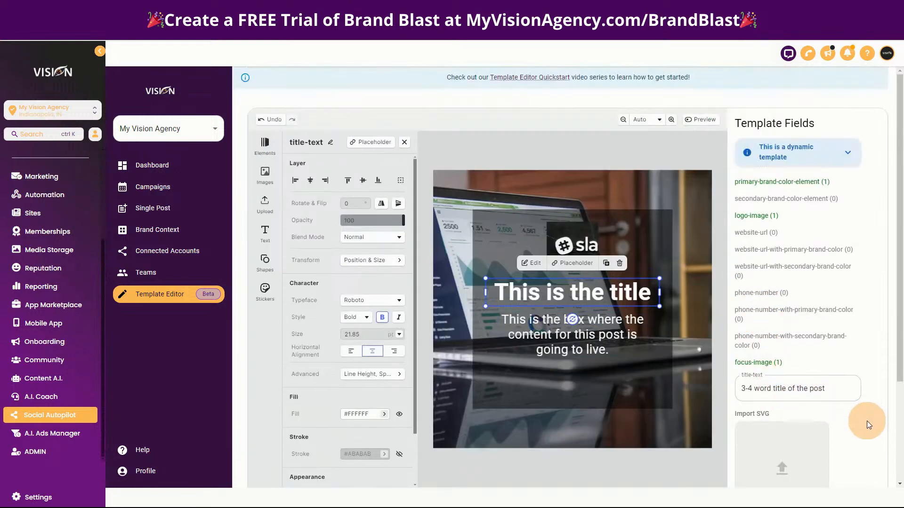
{"action": "scroll", "coordinate": [866, 420], "scroll_direction": "down", "scroll_amount": 3}
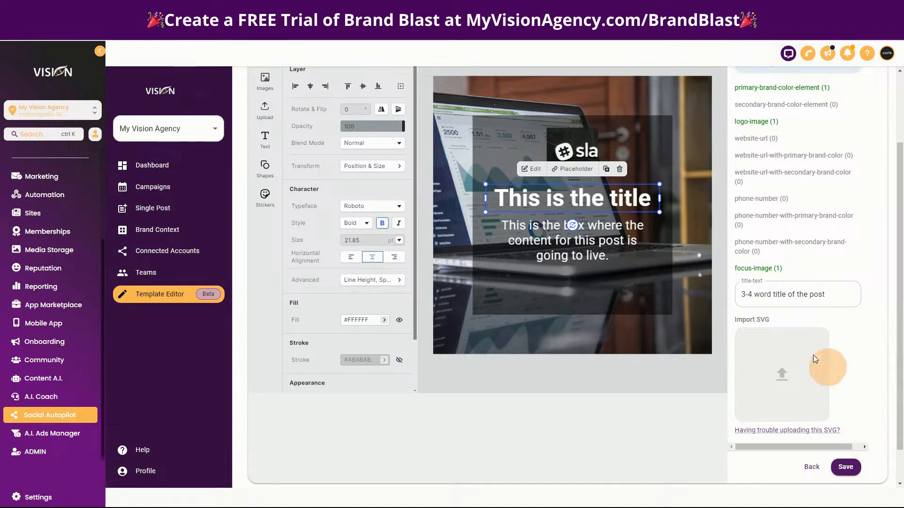
Rename the content text element below the title as "Body-text" and save the template.
{"action": "left_click", "coordinate": [581, 231]}
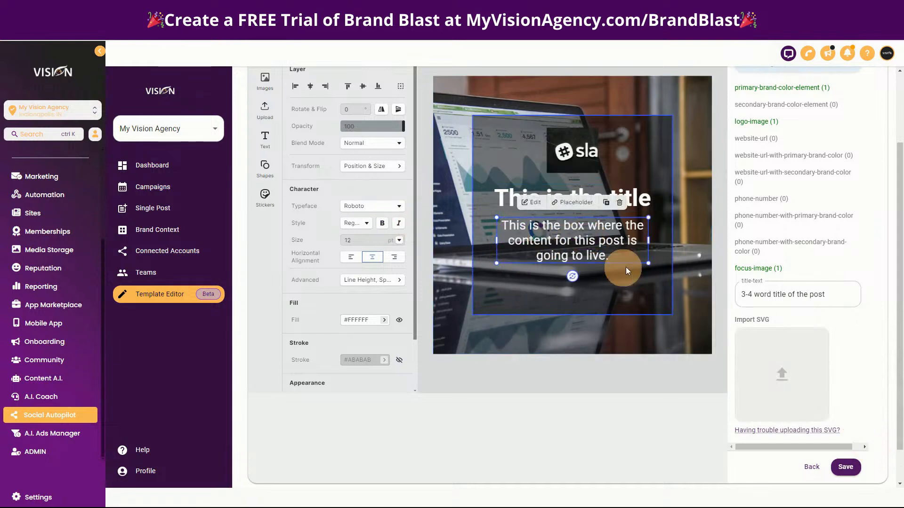
{"action": "left_click", "coordinate": [696, 267]}
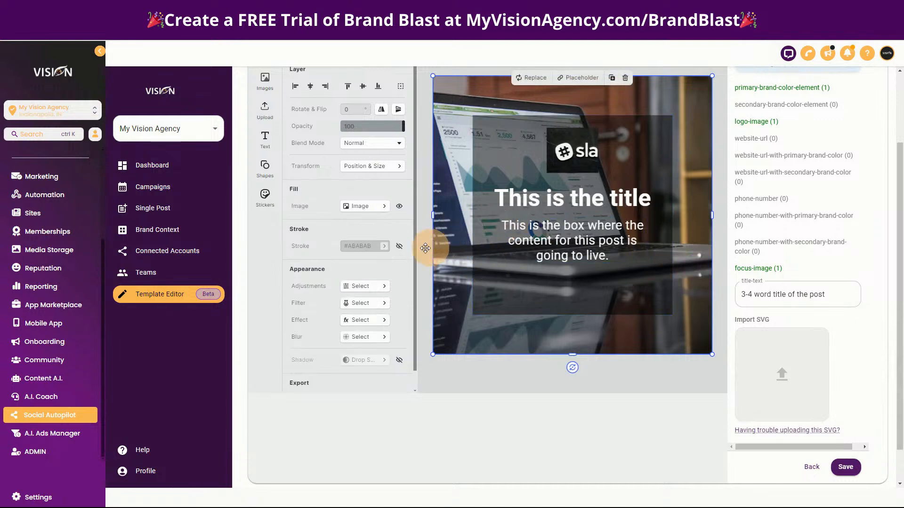
{"action": "scroll", "coordinate": [437, 247], "scroll_direction": "up", "scroll_amount": 2}
{"action": "left_click", "coordinate": [555, 342]}
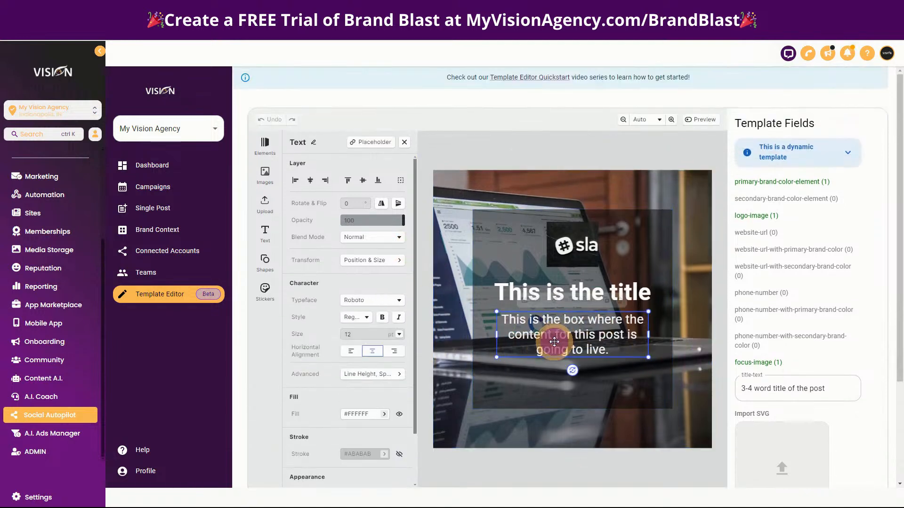
{"action": "left_click", "coordinate": [313, 142]}
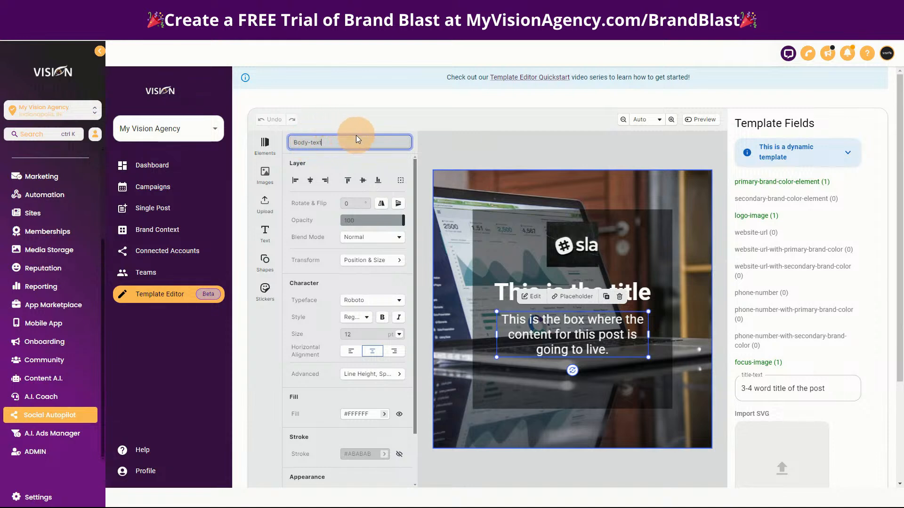
{"action": "key", "text": "Return"}
{"action": "scroll", "coordinate": [824, 358], "scroll_direction": "down", "scroll_amount": 3}
{"action": "left_click", "coordinate": [846, 426]}
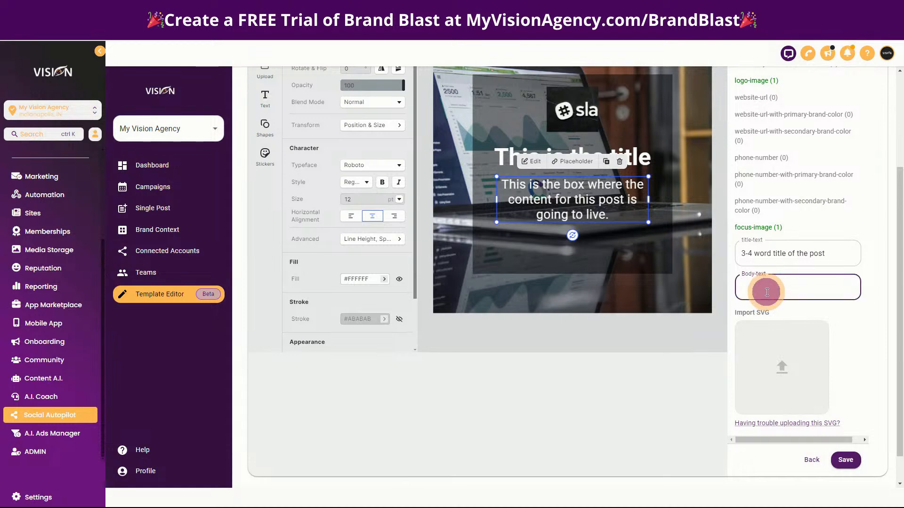
Describe the Body-text field as "10-15 words explaining the content of the post" and save the template.
{"action": "left_click", "coordinate": [766, 293]}
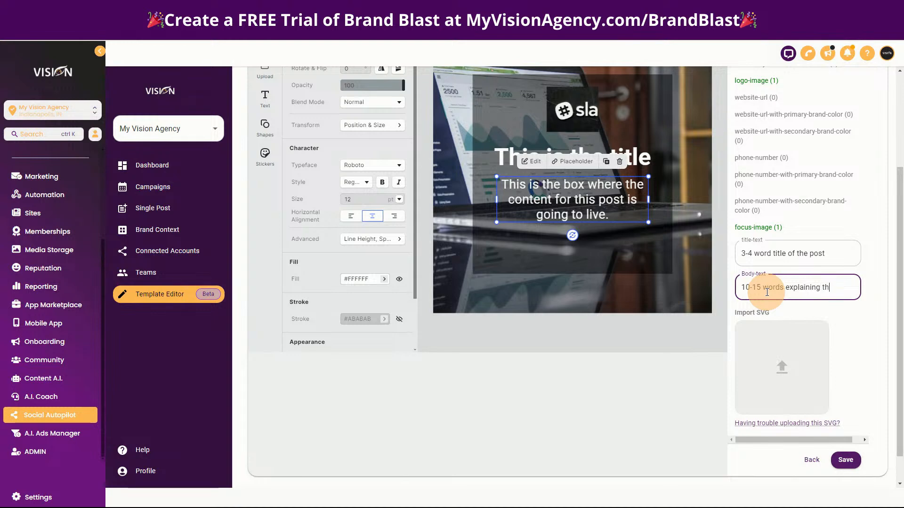
{"action": "type", "text": "of the post"}
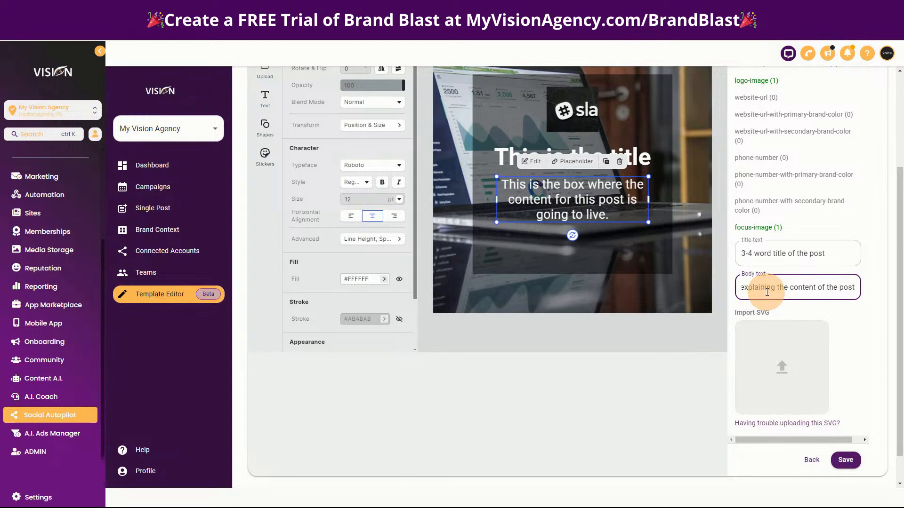
{"action": "left_click", "coordinate": [845, 460]}
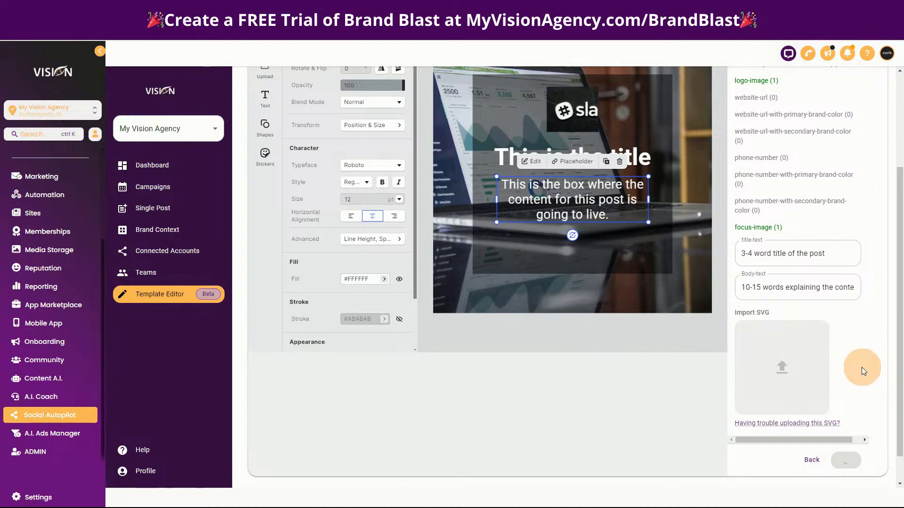
{"action": "left_click", "coordinate": [636, 112]}
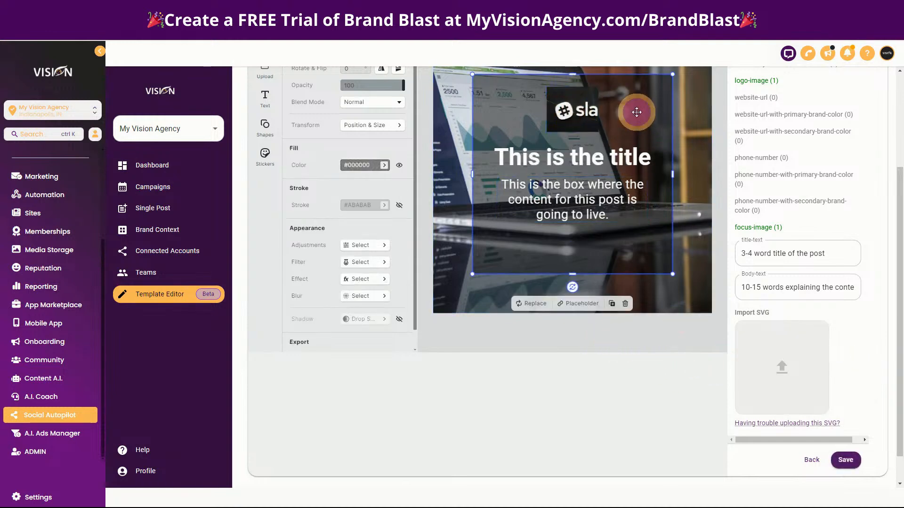
{"action": "left_click", "coordinate": [583, 156]}
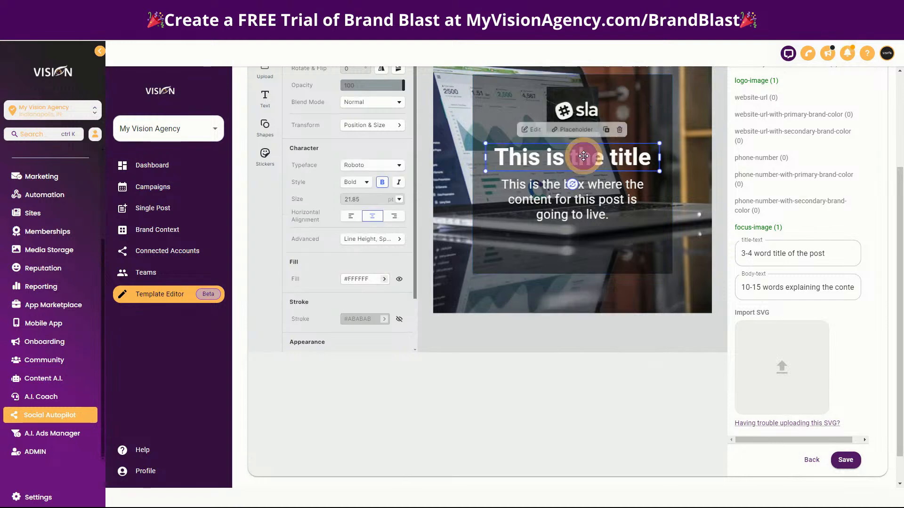
{"action": "scroll", "coordinate": [629, 363], "scroll_direction": "up", "scroll_amount": 3}
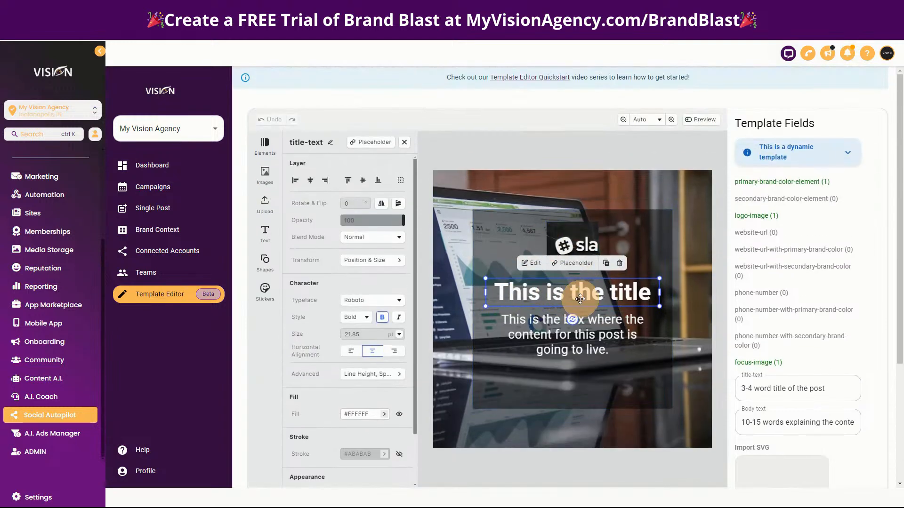
{"action": "left_click", "coordinate": [577, 344]}
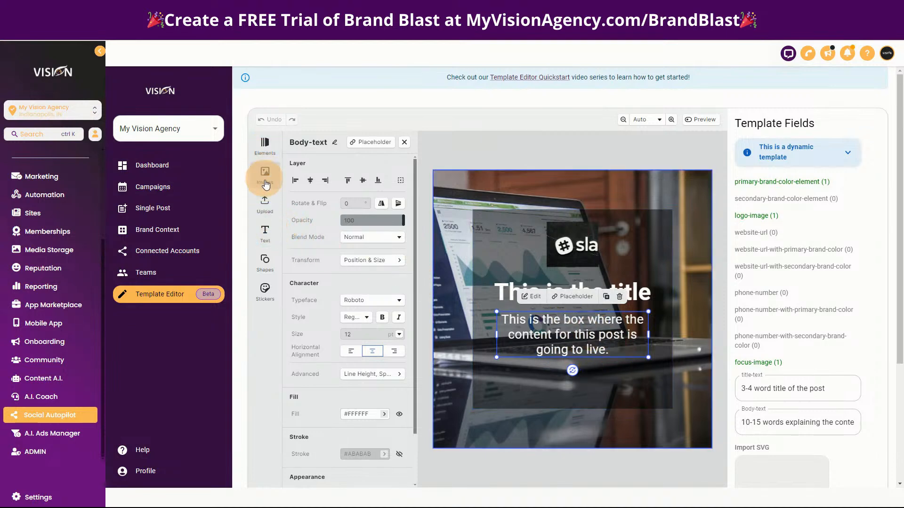
Add a second Paragraph text element and place it below the body text, near the black square's lower edge.
{"action": "left_click", "coordinate": [264, 239]}
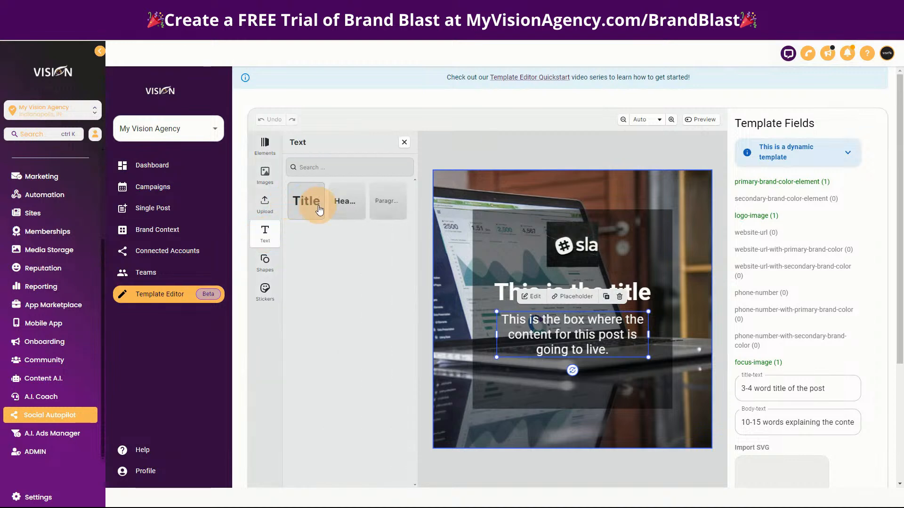
{"action": "left_click_drag", "start_coordinate": [387, 203], "coordinate": [559, 377]}
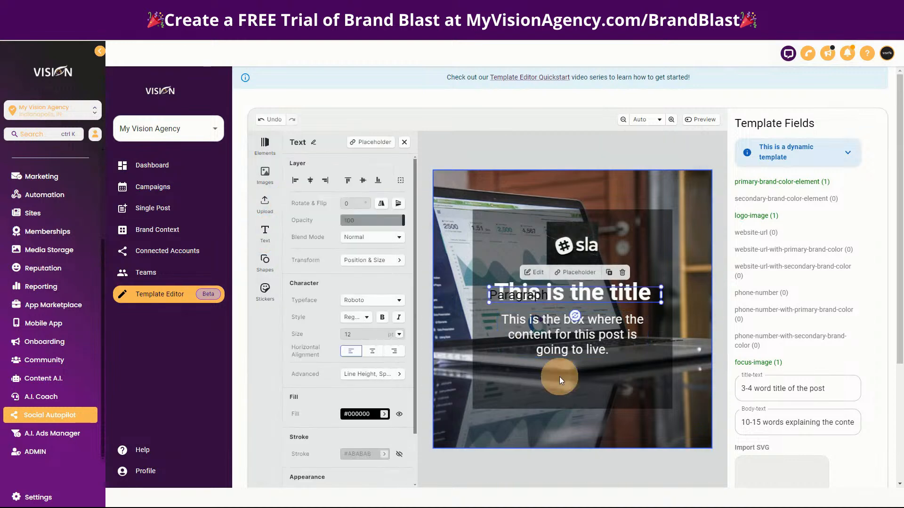
{"action": "left_click_drag", "start_coordinate": [598, 292], "coordinate": [592, 384]}
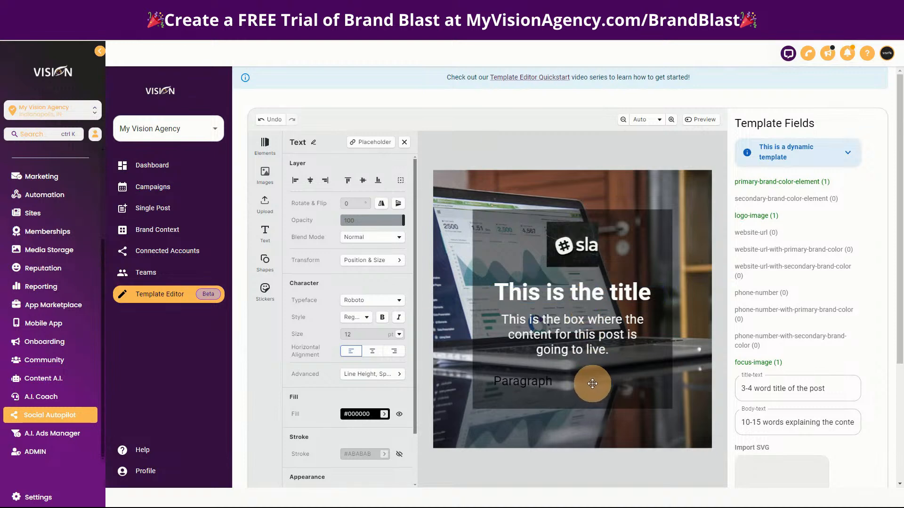
Colour the new Paragraph text white (#FFFFFF).
{"action": "double_click", "coordinate": [565, 382]}
{"action": "left_click_drag", "start_coordinate": [498, 381], "coordinate": [578, 383]}
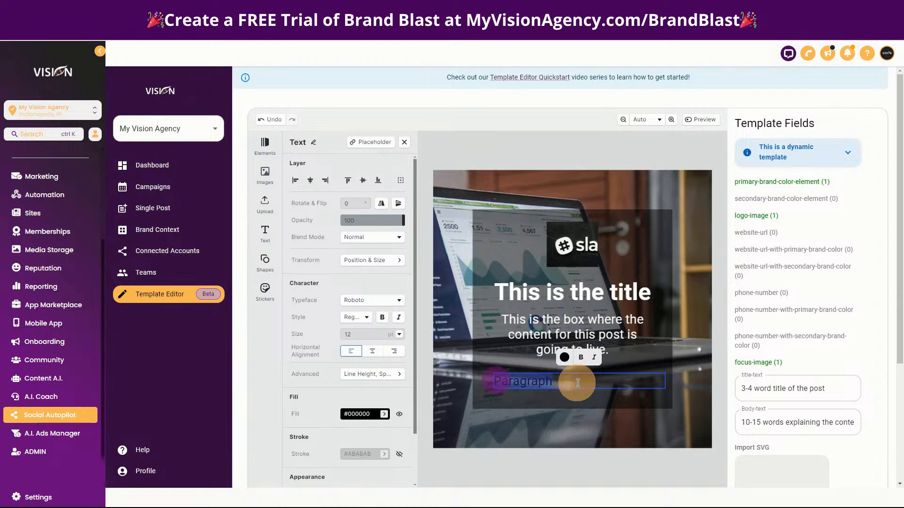
{"action": "left_click", "coordinate": [565, 357]}
{"action": "left_click", "coordinate": [301, 276]}
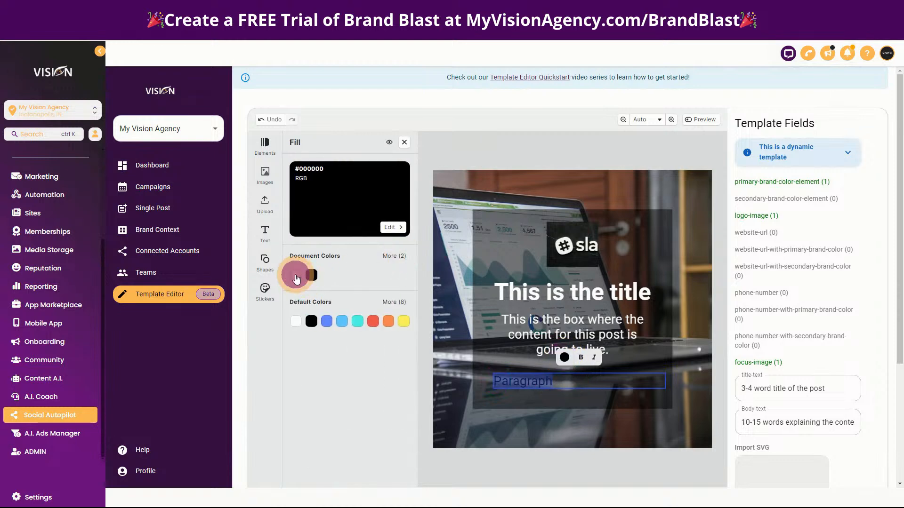
Replace the new Paragraph wording with "Website URL" and centre-align it.
{"action": "left_click", "coordinate": [599, 382]}
{"action": "left_click_drag", "start_coordinate": [599, 382], "coordinate": [499, 382]}
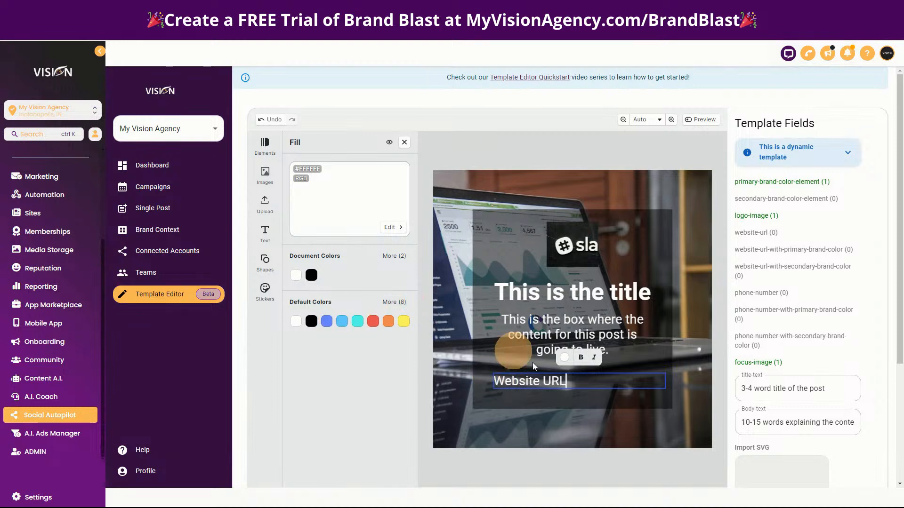
{"action": "left_click", "coordinate": [571, 386]}
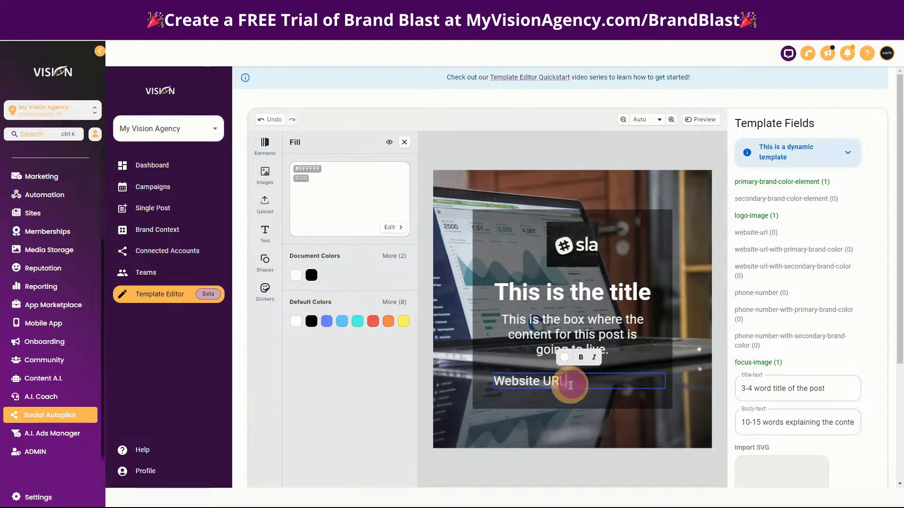
{"action": "left_click", "coordinate": [405, 142]}
{"action": "left_click", "coordinate": [372, 351]}
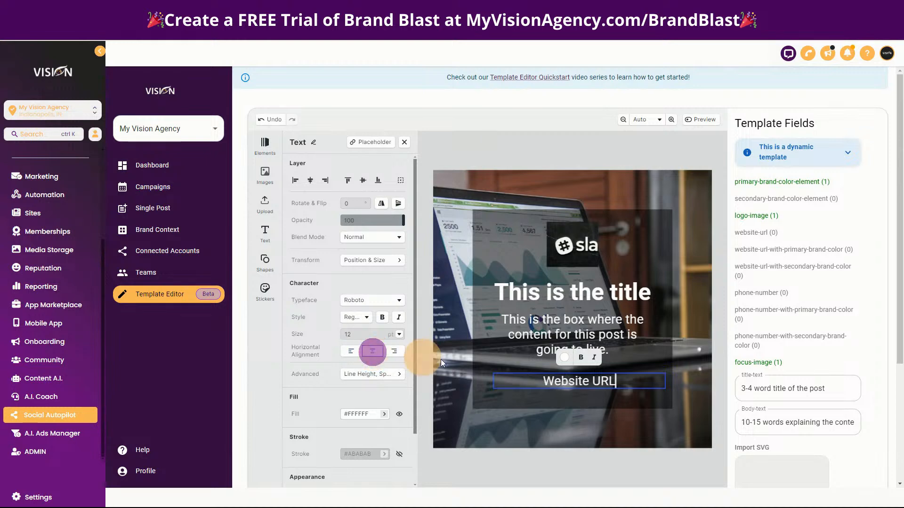
Shrink the Website URL text to about 9.35 pt and move it down, centred near the black square's lower edge.
{"action": "left_click", "coordinate": [647, 380]}
{"action": "left_click_drag", "start_coordinate": [663, 372], "coordinate": [579, 391]}
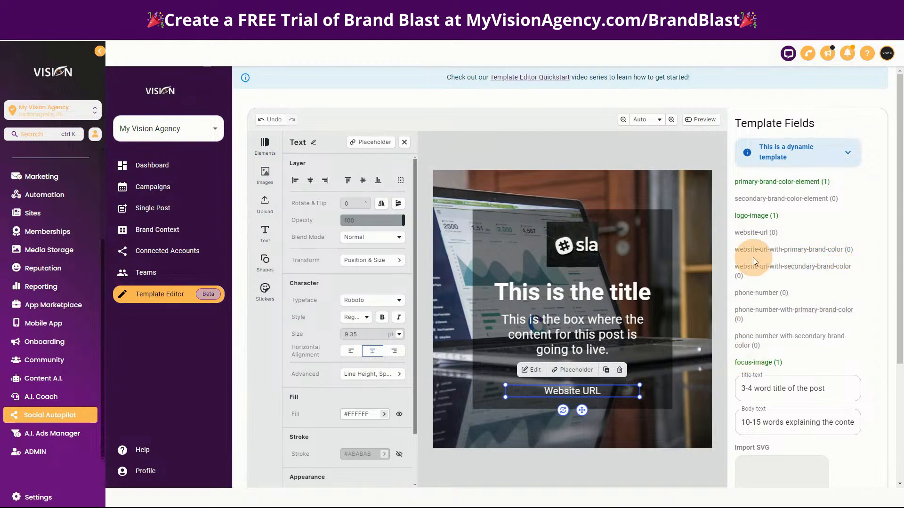
Rename the Website URL text element to website-url-with-secondary-brand-color and nudge it slightly down.
{"action": "left_click_drag", "start_coordinate": [733, 267], "coordinate": [856, 273]}
{"action": "key", "text": "ctrl+c"}
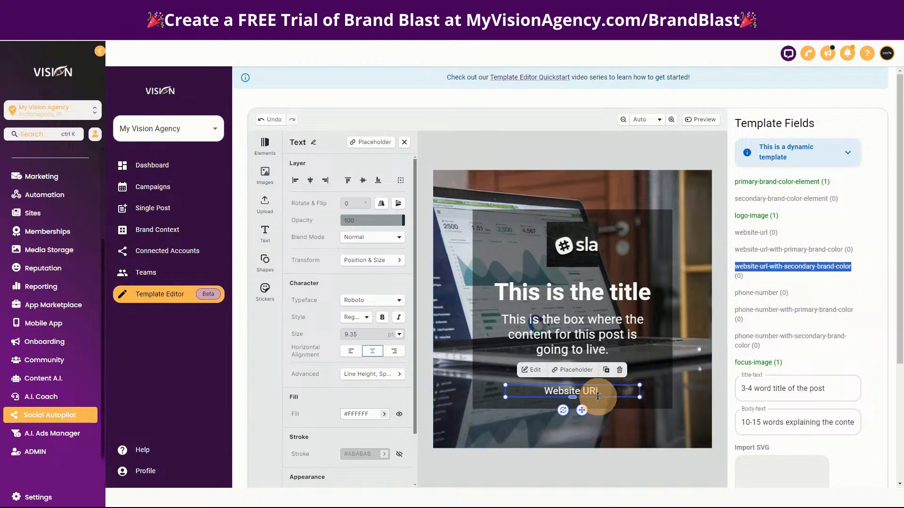
{"action": "left_click", "coordinate": [313, 143]}
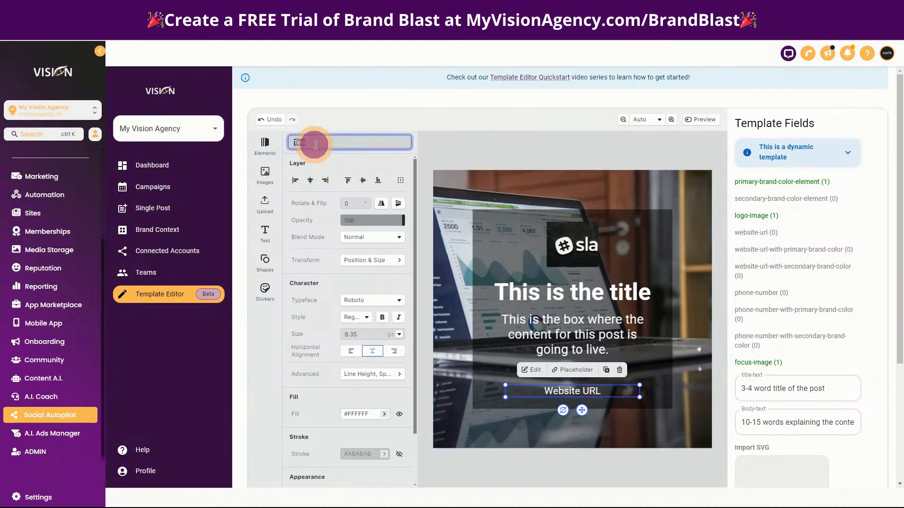
{"action": "key", "text": "ctrl+v"}
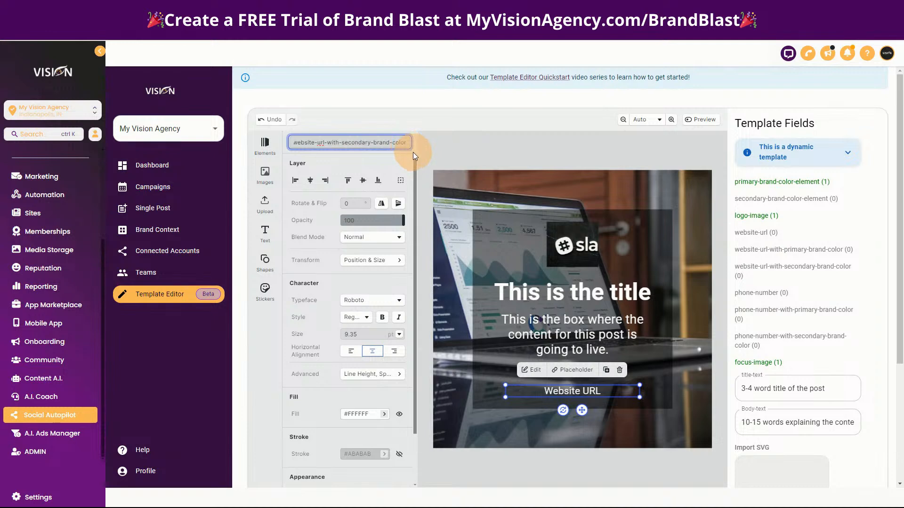
{"action": "key", "text": "Return"}
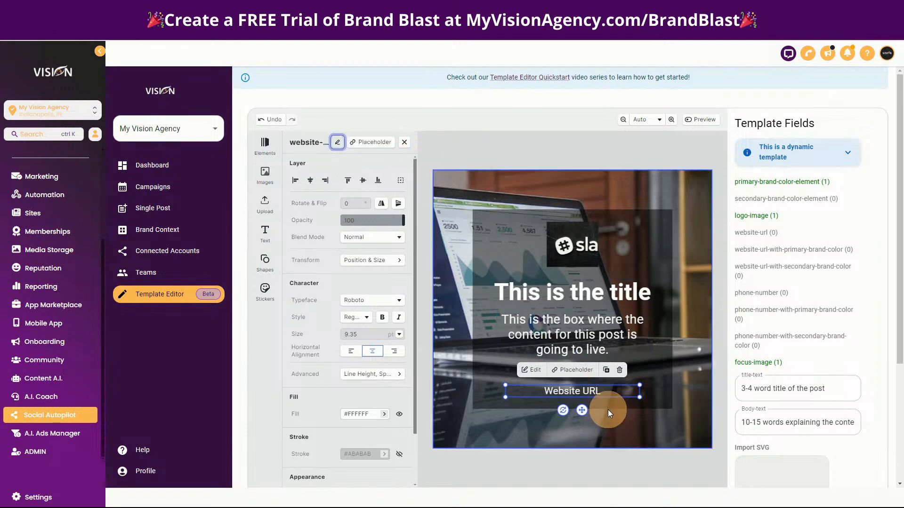
{"action": "left_click_drag", "start_coordinate": [606, 391], "coordinate": [605, 392]}
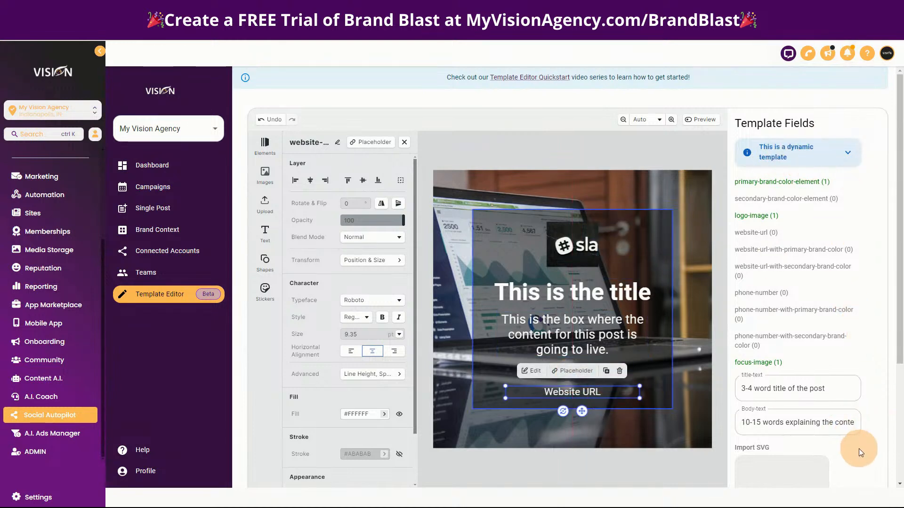
Save the template and return to the Dynamic Test template list.
{"action": "scroll", "coordinate": [857, 448], "scroll_direction": "down", "scroll_amount": 3}
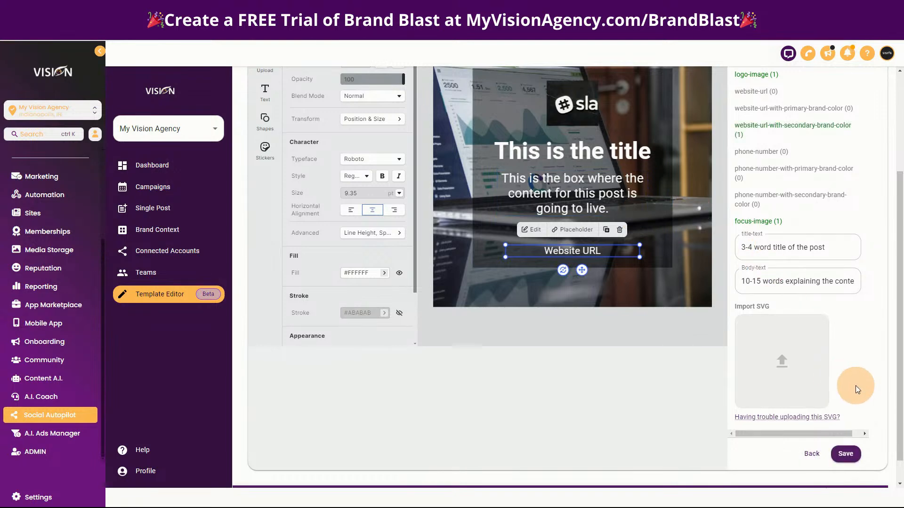
{"action": "scroll", "coordinate": [864, 384], "scroll_direction": "up", "scroll_amount": 3}
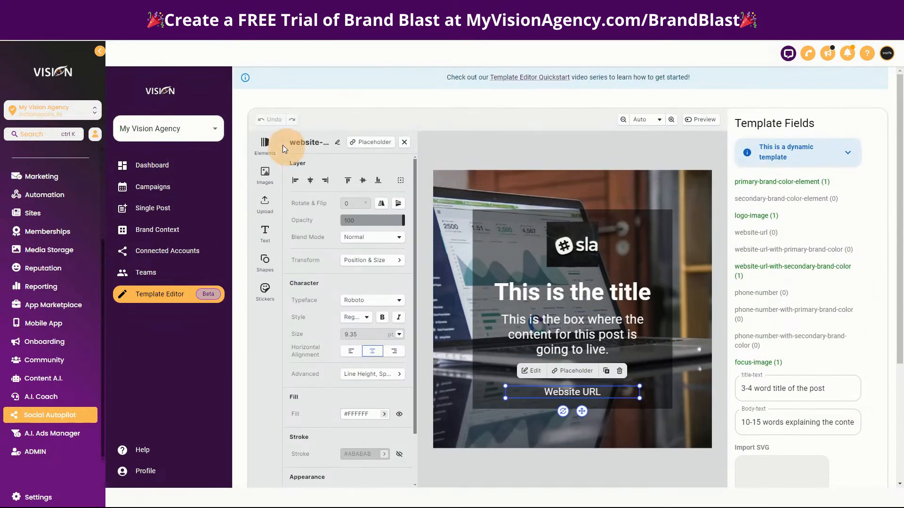
{"action": "scroll", "coordinate": [752, 355], "scroll_direction": "down", "scroll_amount": 3}
{"action": "left_click", "coordinate": [812, 426]}
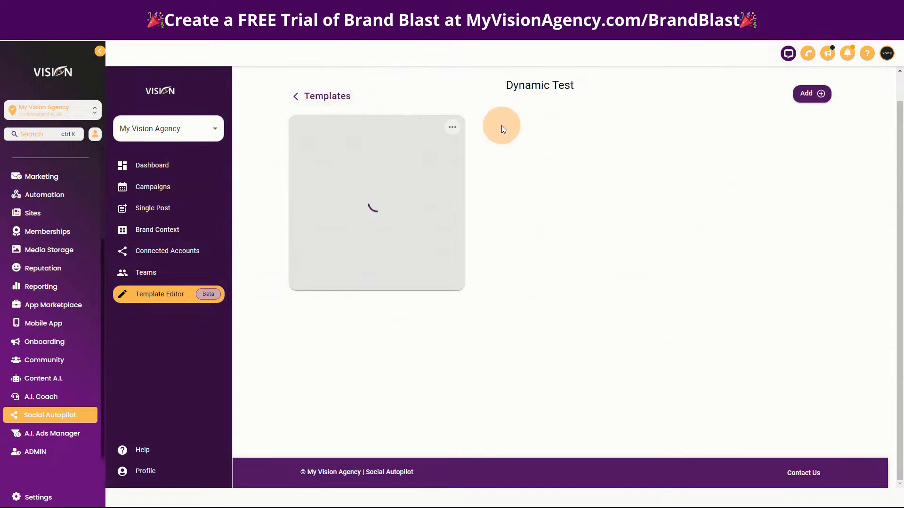
Duplicate the finished template in Dynamic Test and open the copy for editing.
{"action": "left_click", "coordinate": [452, 129]}
{"action": "left_click", "coordinate": [478, 147]}
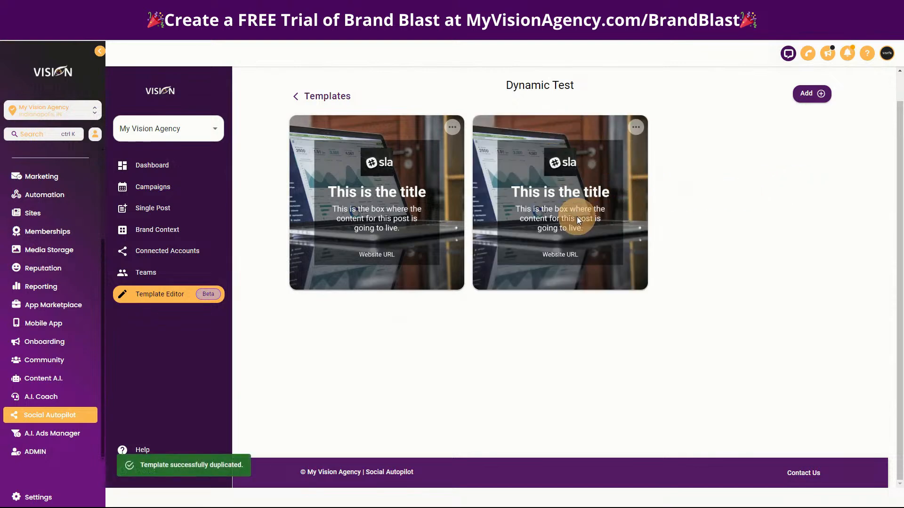
{"action": "left_click", "coordinate": [577, 217]}
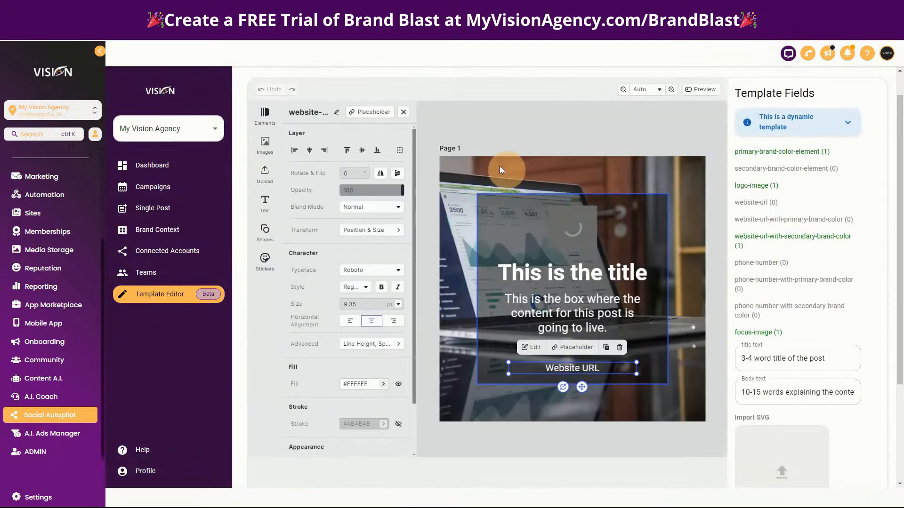
Inspect the background focus image's fill and crop settings, and check the image library for image options.
{"action": "left_click", "coordinate": [447, 163]}
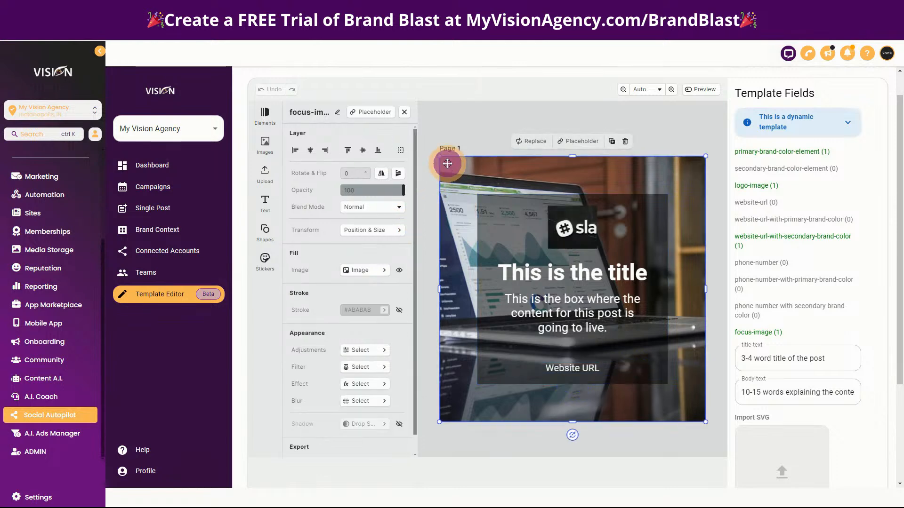
{"action": "left_click", "coordinate": [375, 275]}
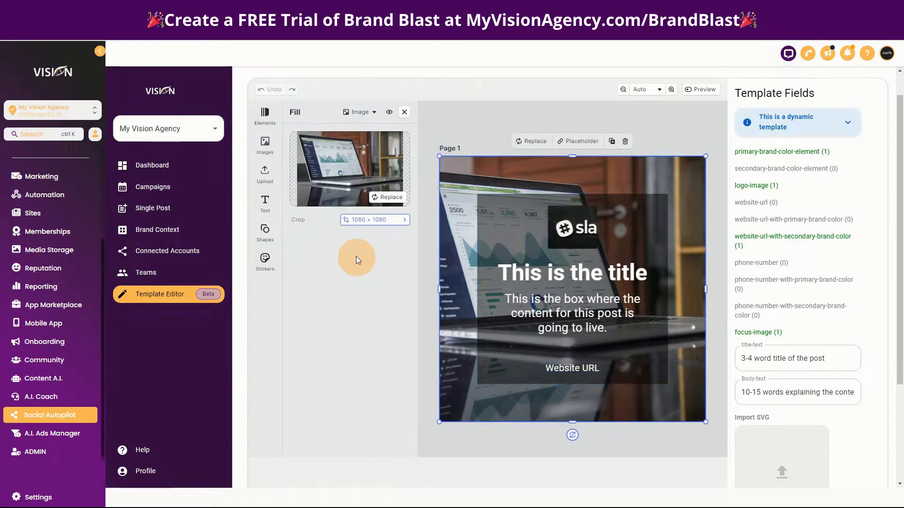
{"action": "left_click", "coordinate": [362, 221]}
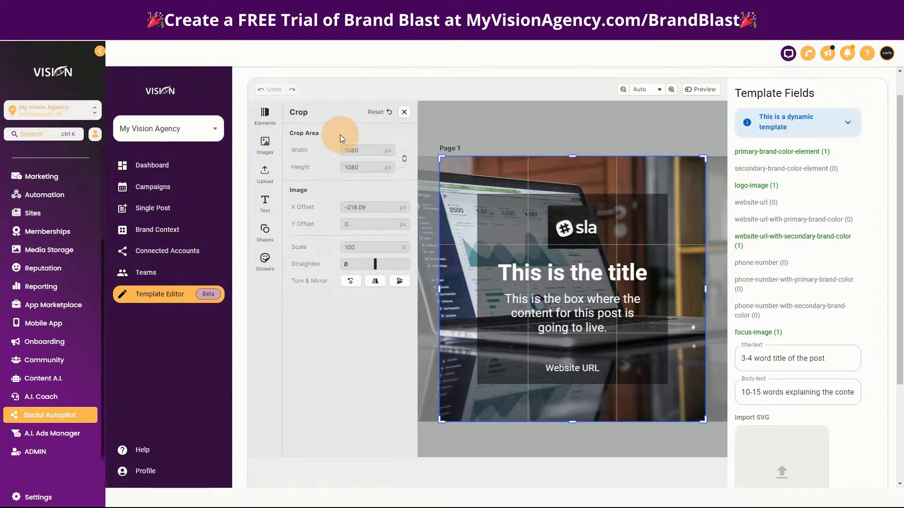
{"action": "left_click", "coordinate": [404, 112]}
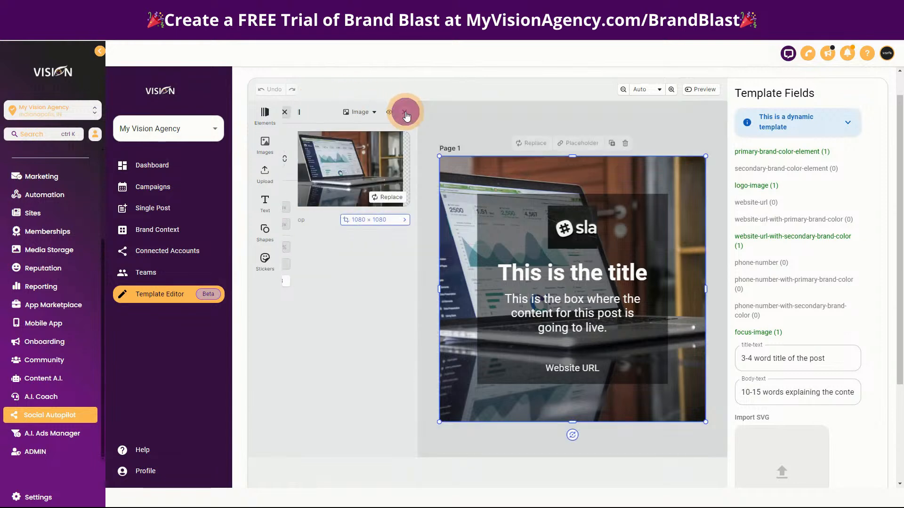
{"action": "left_click", "coordinate": [459, 169]}
{"action": "left_click", "coordinate": [357, 112]}
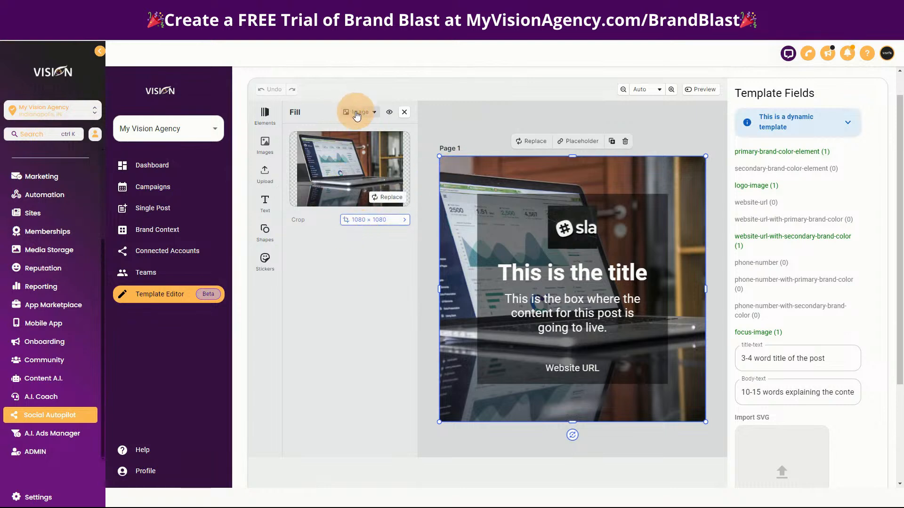
{"action": "left_click", "coordinate": [323, 112]}
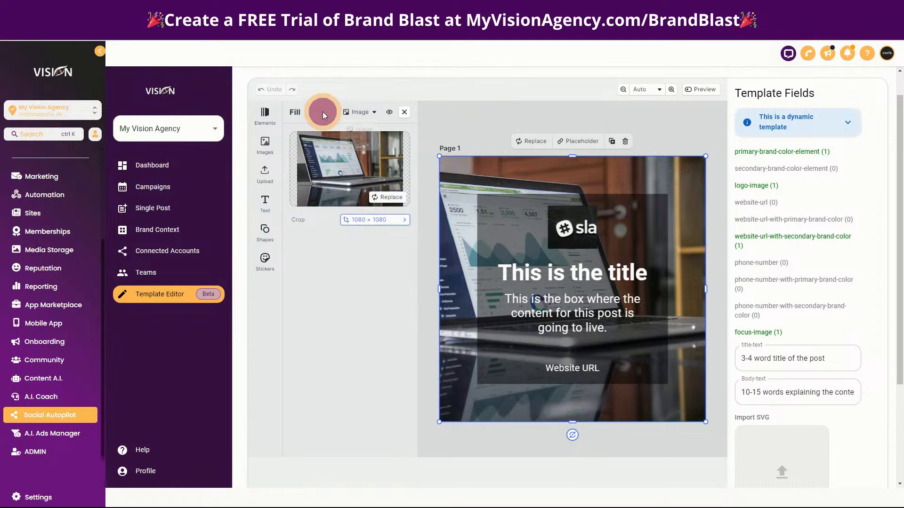
{"action": "left_click", "coordinate": [404, 112]}
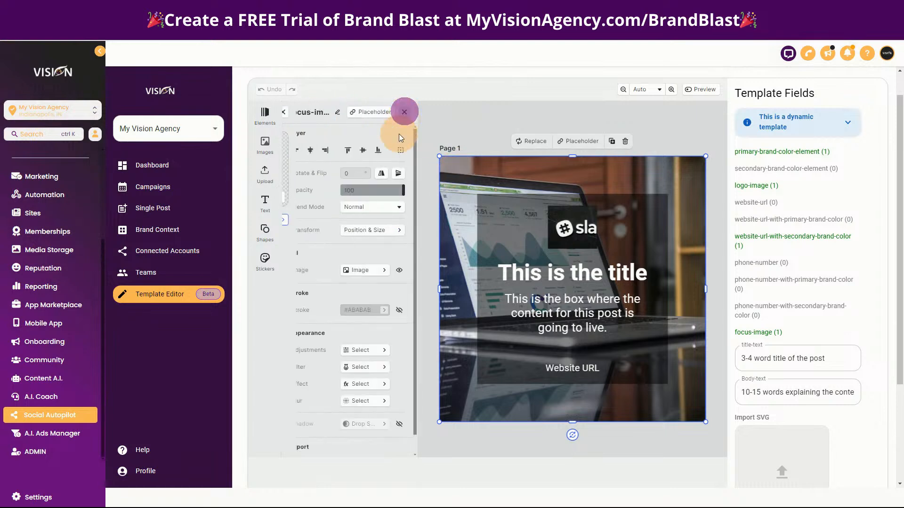
{"action": "left_click", "coordinate": [385, 271]}
{"action": "left_click", "coordinate": [403, 220]}
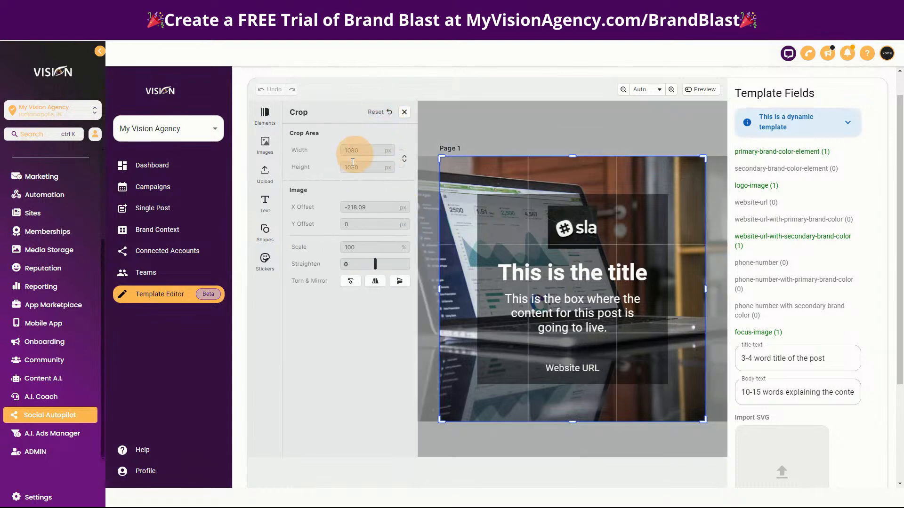
{"action": "left_click", "coordinate": [371, 149]}
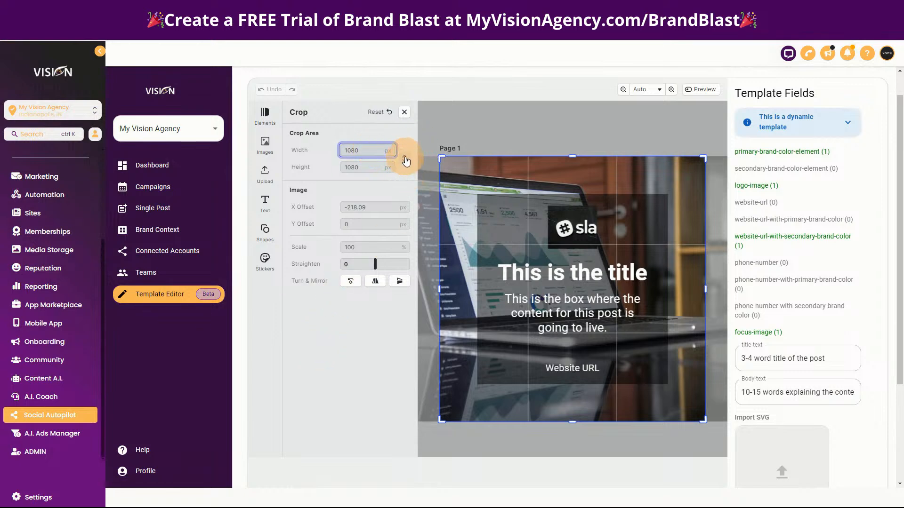
{"action": "left_click", "coordinate": [404, 112]}
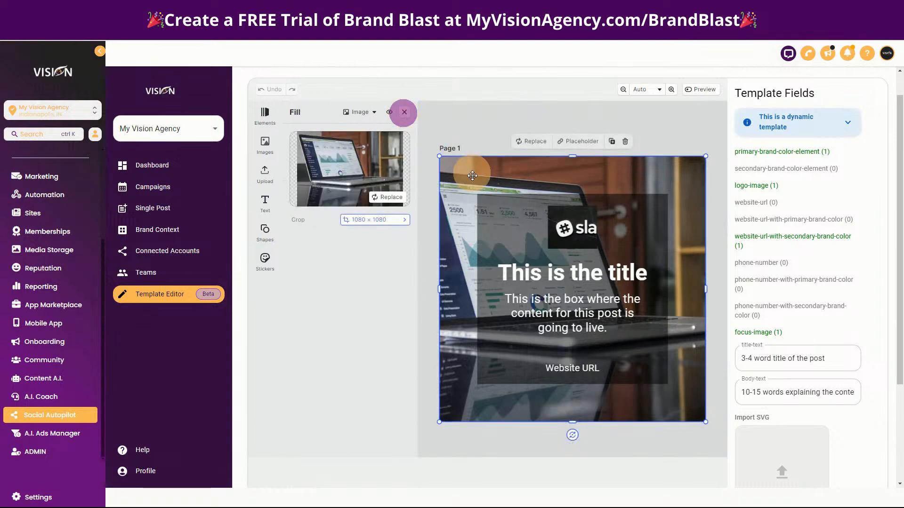
{"action": "left_click", "coordinate": [266, 143]}
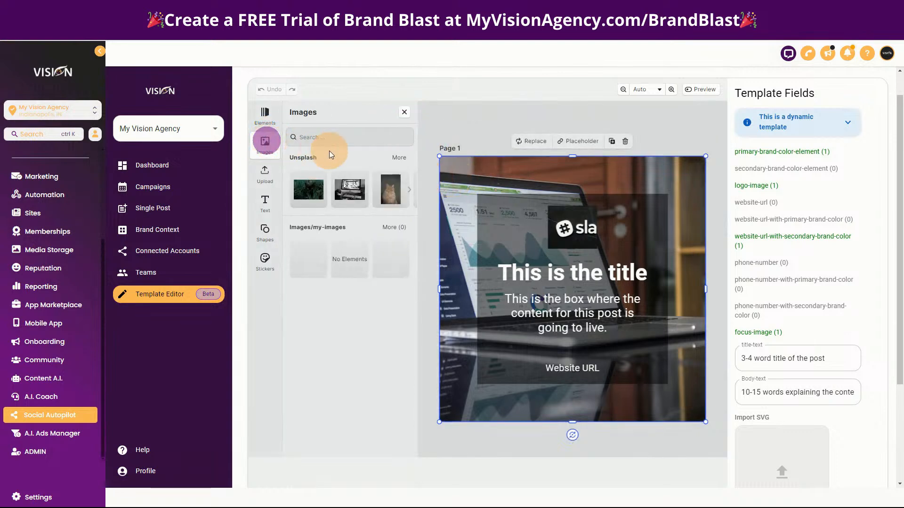
{"action": "left_click", "coordinate": [406, 113]}
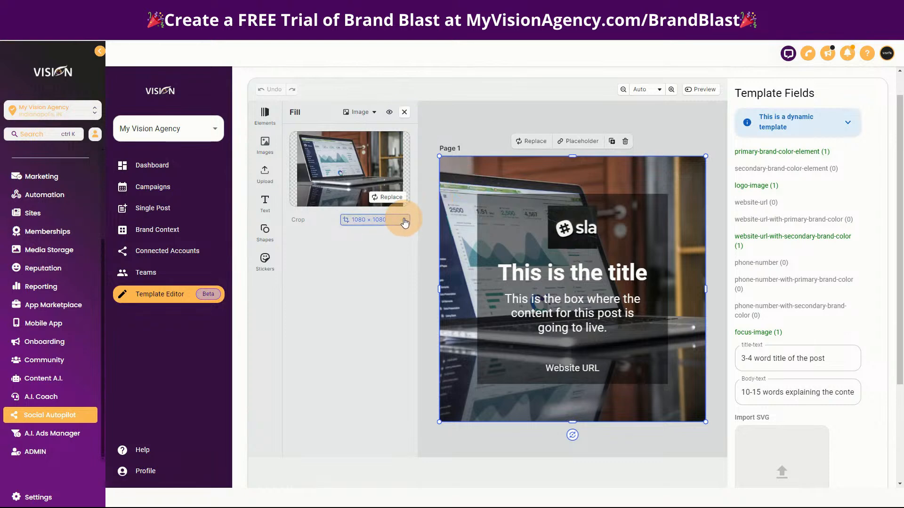
{"action": "left_click", "coordinate": [265, 145]}
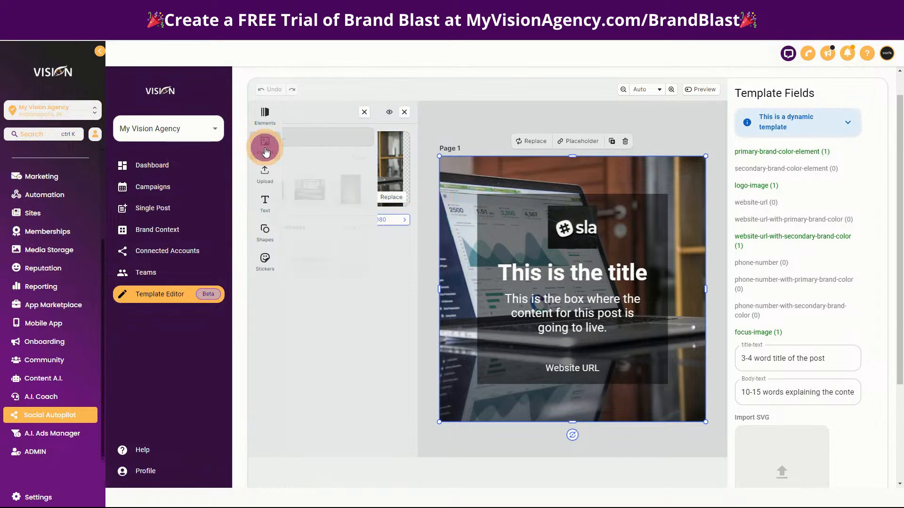
{"action": "left_click", "coordinate": [404, 112]}
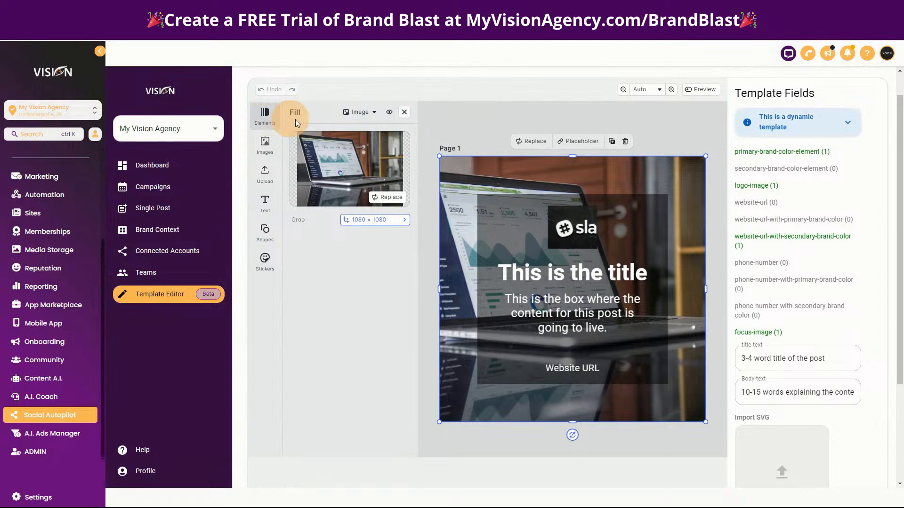
{"action": "left_click", "coordinate": [404, 112]}
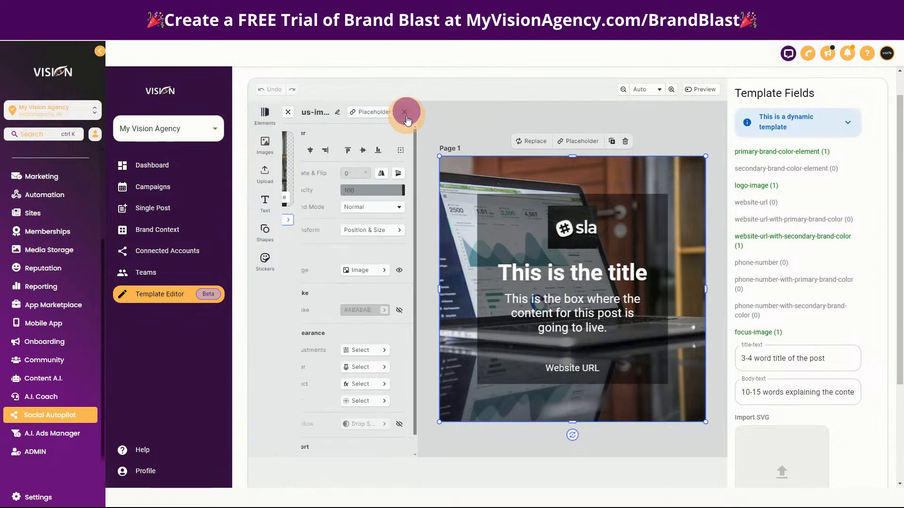
Examine the focus image's position and size settings and its remaining layer and appearance options.
{"action": "left_click", "coordinate": [388, 234]}
{"action": "left_click", "coordinate": [404, 113]}
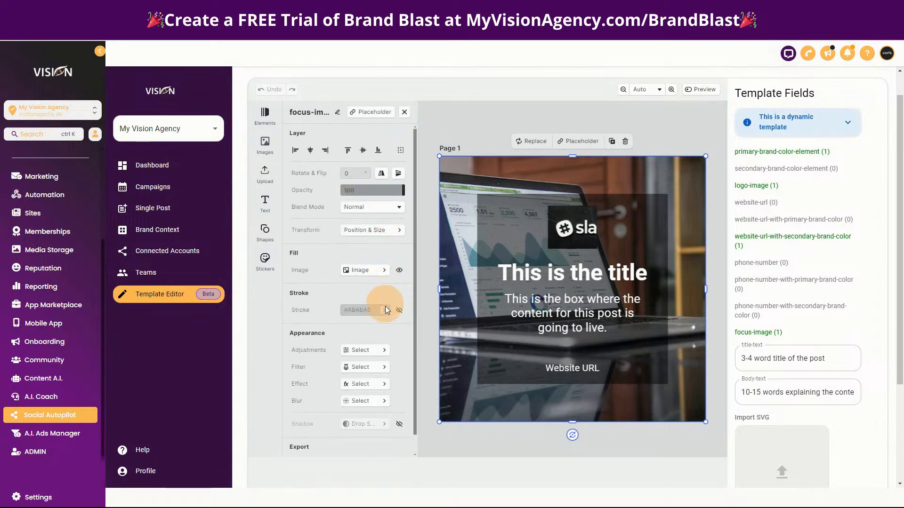
{"action": "scroll", "coordinate": [377, 400], "scroll_direction": "down", "scroll_amount": 1}
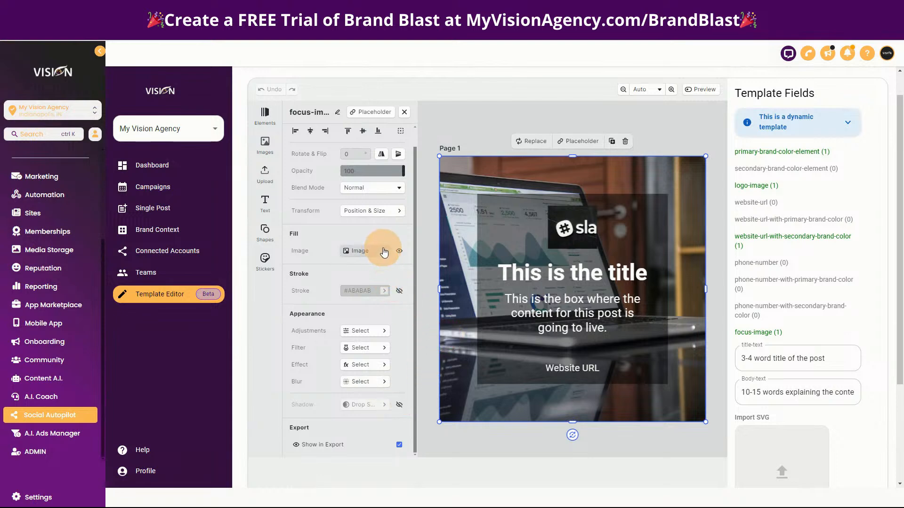
{"action": "left_click", "coordinate": [397, 211]}
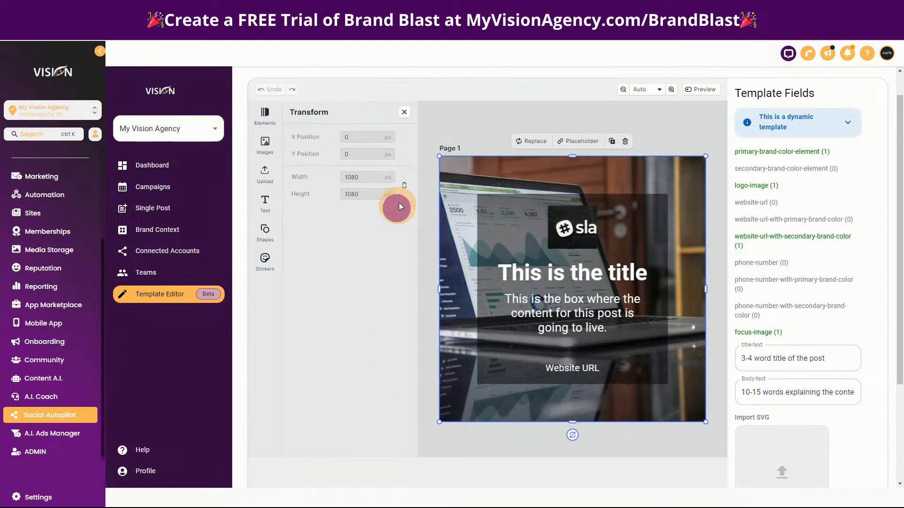
{"action": "left_click", "coordinate": [402, 115]}
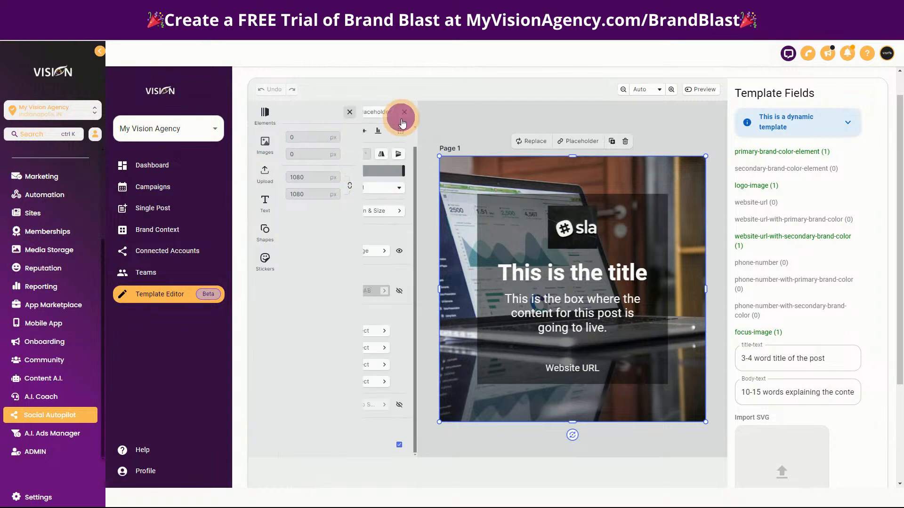
{"action": "left_click", "coordinate": [399, 211]}
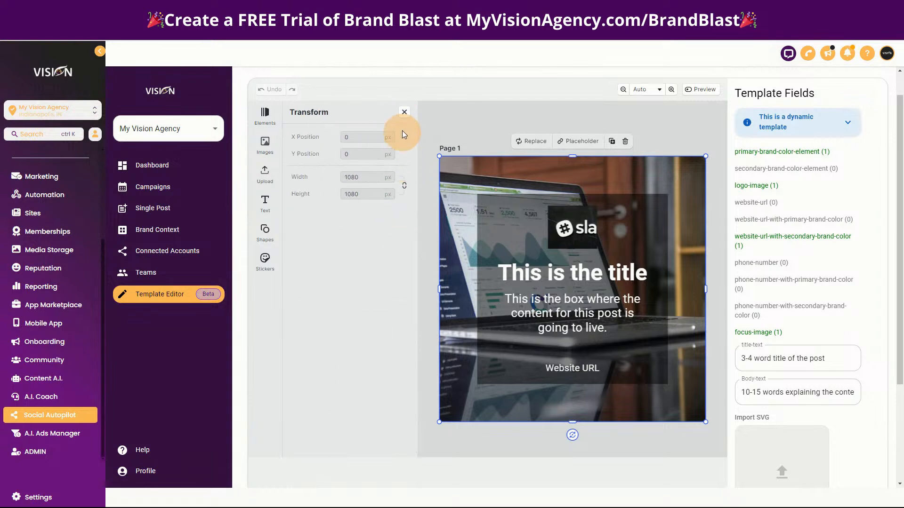
{"action": "left_click", "coordinate": [403, 115]}
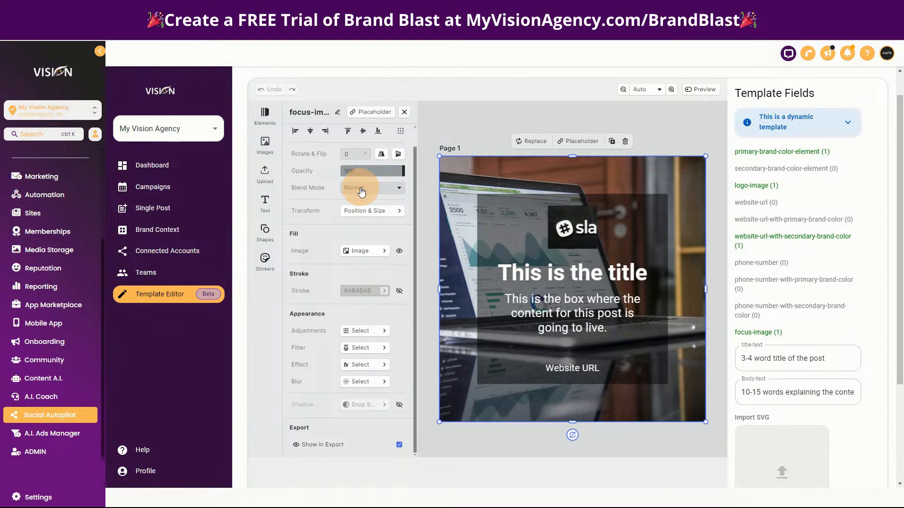
{"action": "scroll", "coordinate": [313, 174], "scroll_direction": "up", "scroll_amount": 1}
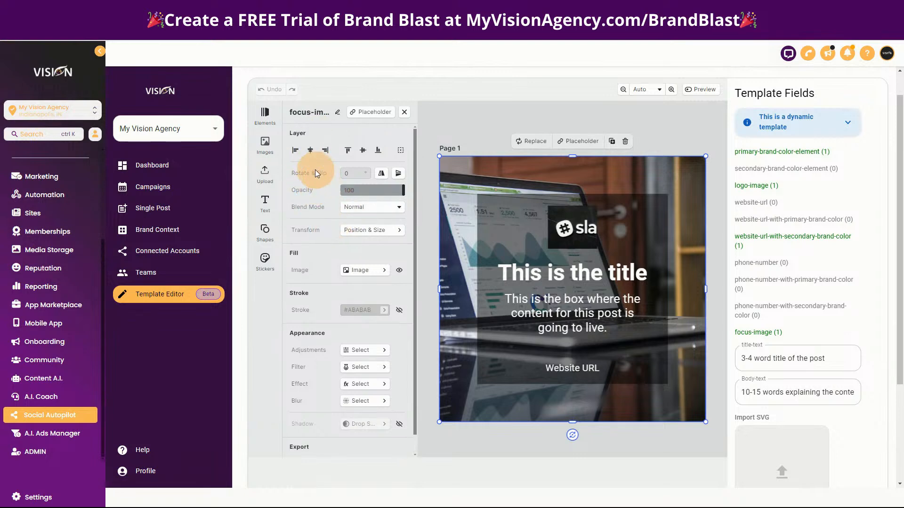
{"action": "left_click", "coordinate": [477, 172]}
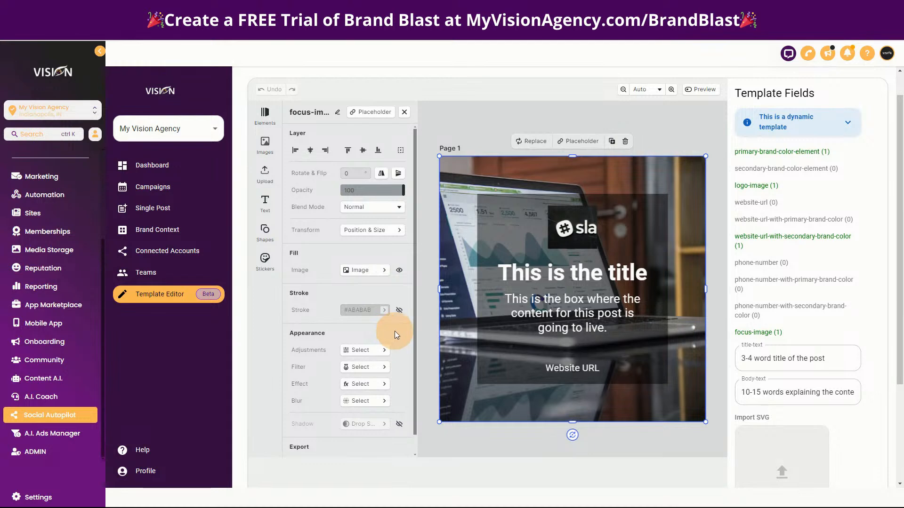
{"action": "scroll", "coordinate": [408, 390], "scroll_direction": "down", "scroll_amount": 1}
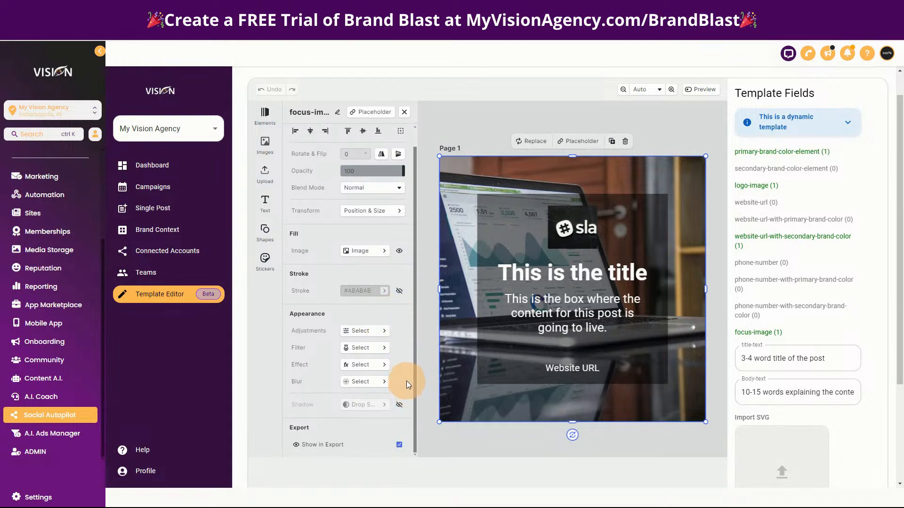
Try to set the crop area width of the background focus image to 1920 px.
{"action": "scroll", "coordinate": [406, 380], "scroll_direction": "up", "scroll_amount": 1}
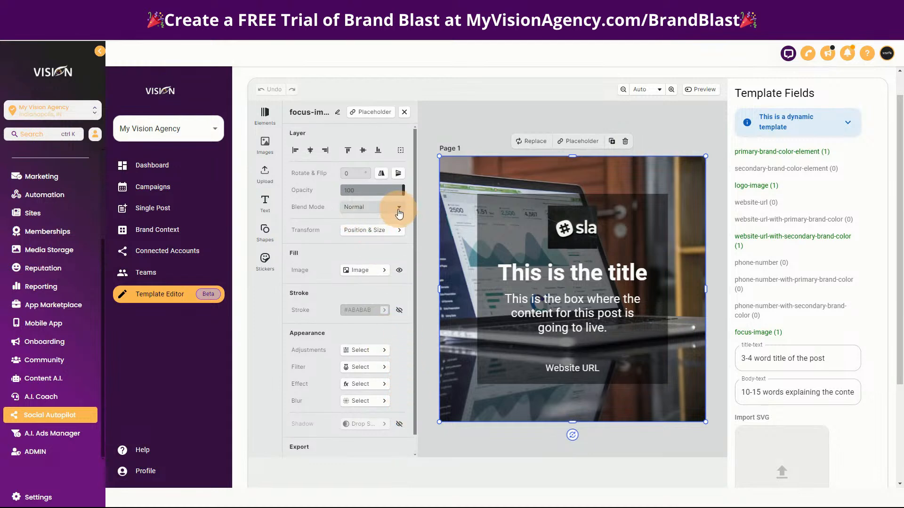
{"action": "left_click", "coordinate": [400, 210]}
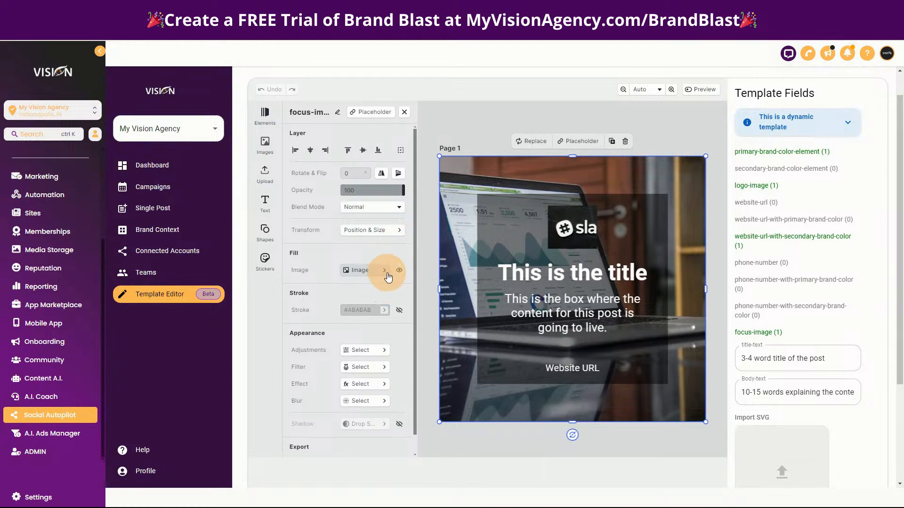
{"action": "left_click", "coordinate": [384, 273]}
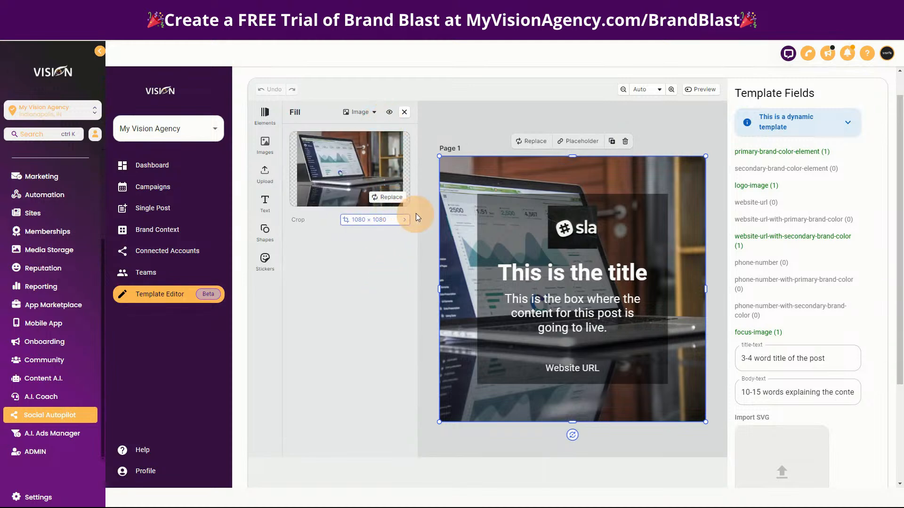
{"action": "left_click", "coordinate": [405, 113]}
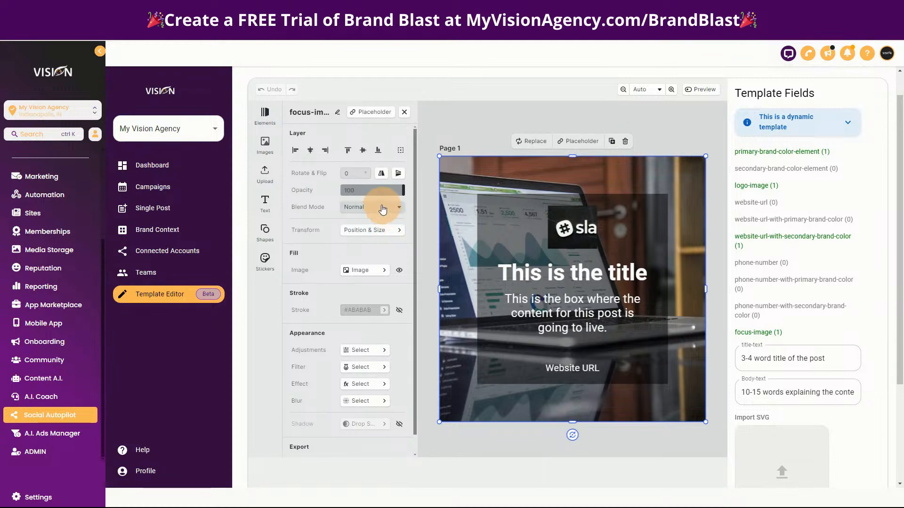
{"action": "left_click", "coordinate": [385, 271]}
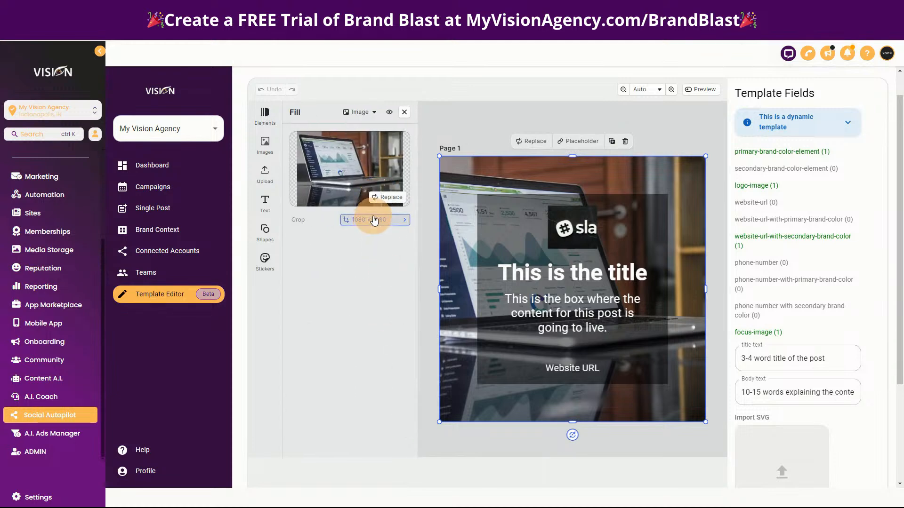
{"action": "left_click", "coordinate": [374, 221]}
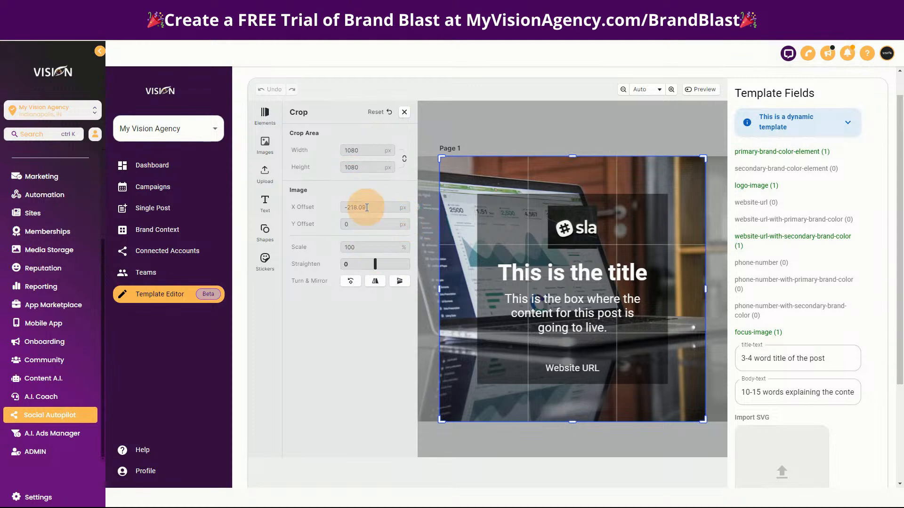
{"action": "left_click", "coordinate": [373, 150]}
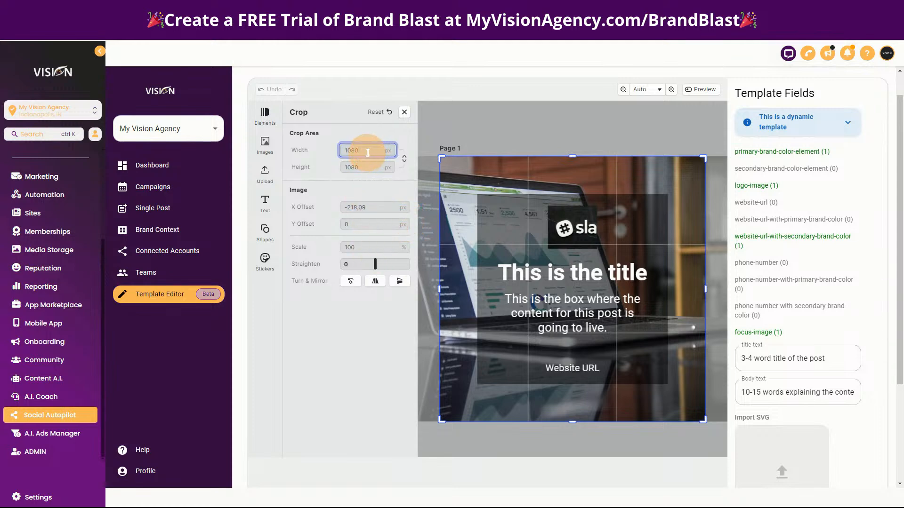
{"action": "left_click_drag", "start_coordinate": [371, 151], "coordinate": [348, 149]}
{"action": "type", "text": "1920"}
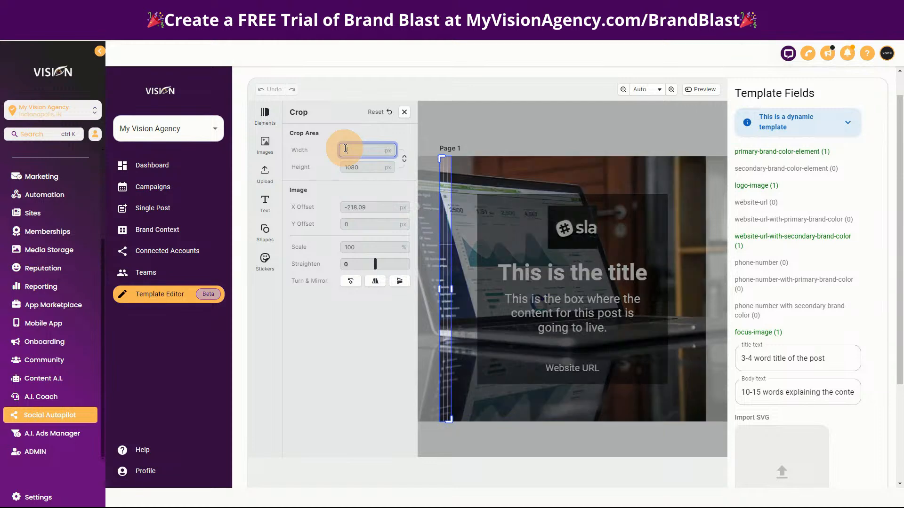
{"action": "left_click_drag", "start_coordinate": [371, 167], "coordinate": [335, 166]}
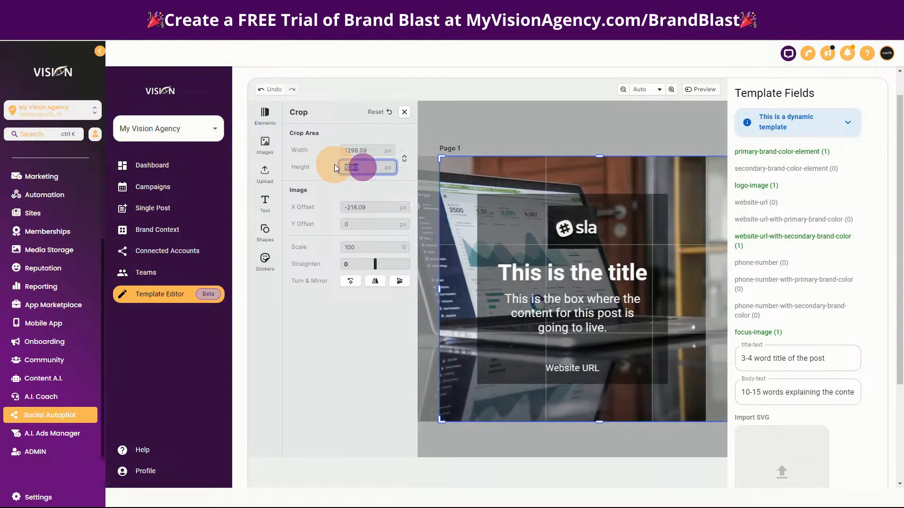
Set the focus image's crop area to 1080 px wide and 720 px high.
{"action": "left_click", "coordinate": [375, 151]}
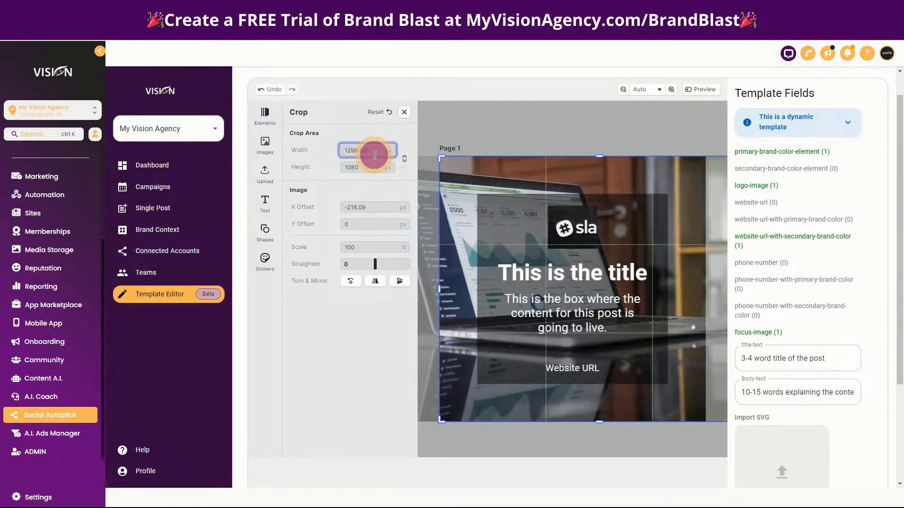
{"action": "left_click_drag", "start_coordinate": [367, 150], "coordinate": [347, 146]}
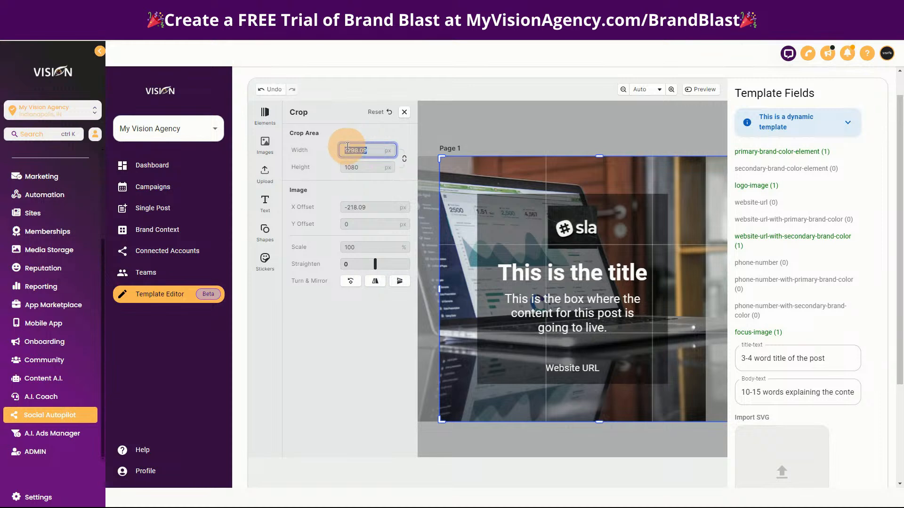
{"action": "type", "text": "1080"}
{"action": "left_click", "coordinate": [359, 166]}
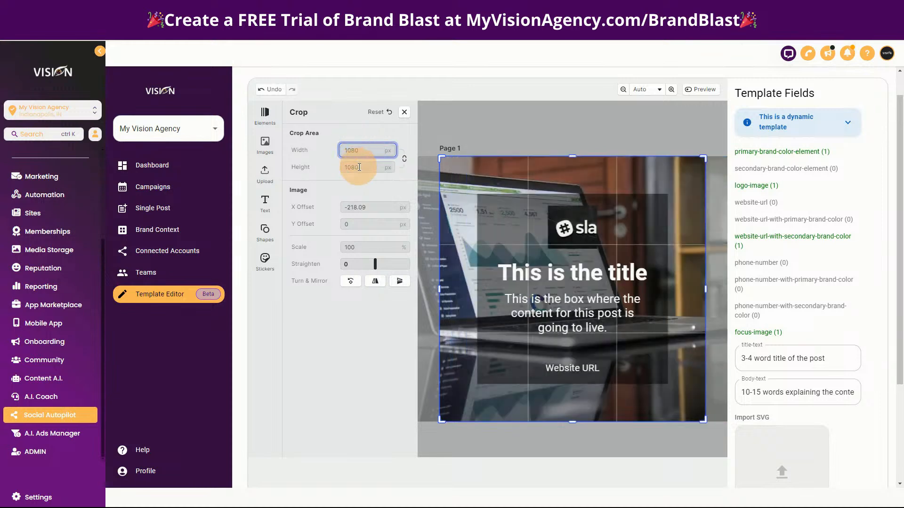
{"action": "left_click_drag", "start_coordinate": [358, 167], "coordinate": [343, 169]}
{"action": "type", "text": "720"}
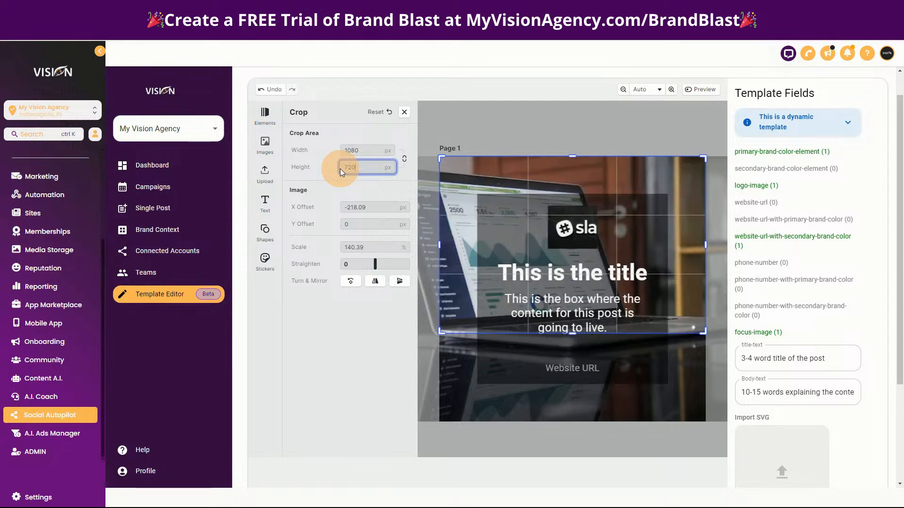
{"action": "left_click", "coordinate": [403, 113]}
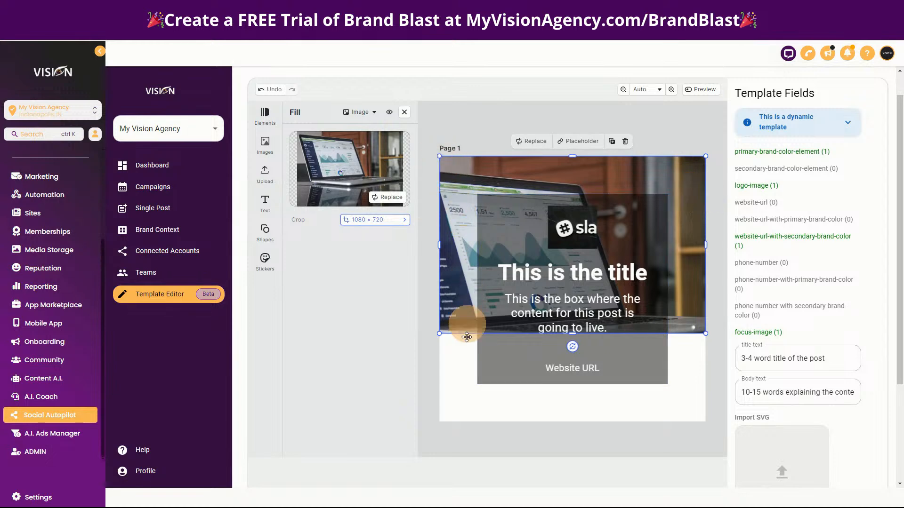
Change the document's page format to Horizontal Post.
{"action": "left_click", "coordinate": [459, 377]}
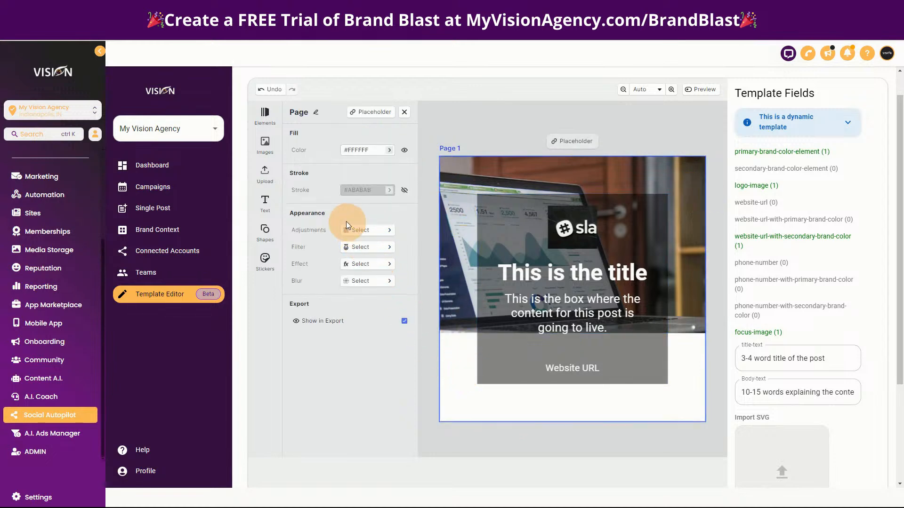
{"action": "left_click", "coordinate": [404, 112]}
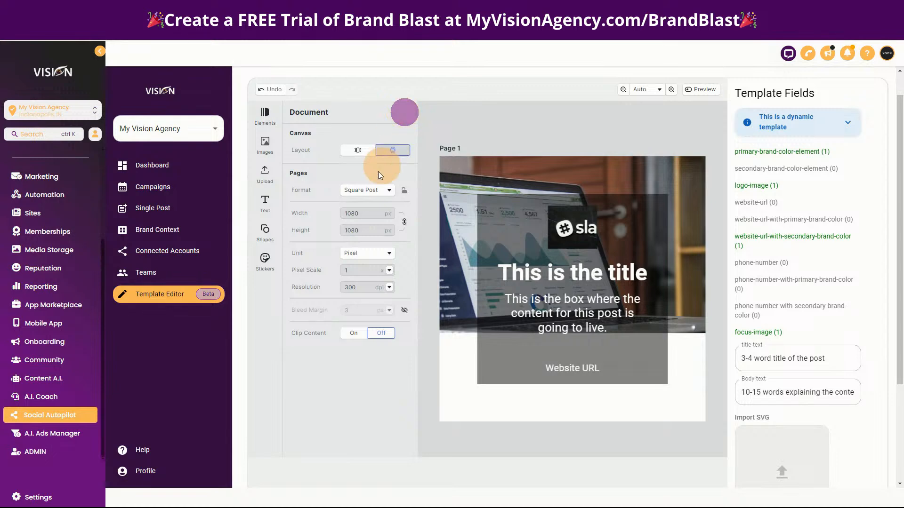
{"action": "left_click", "coordinate": [384, 193]}
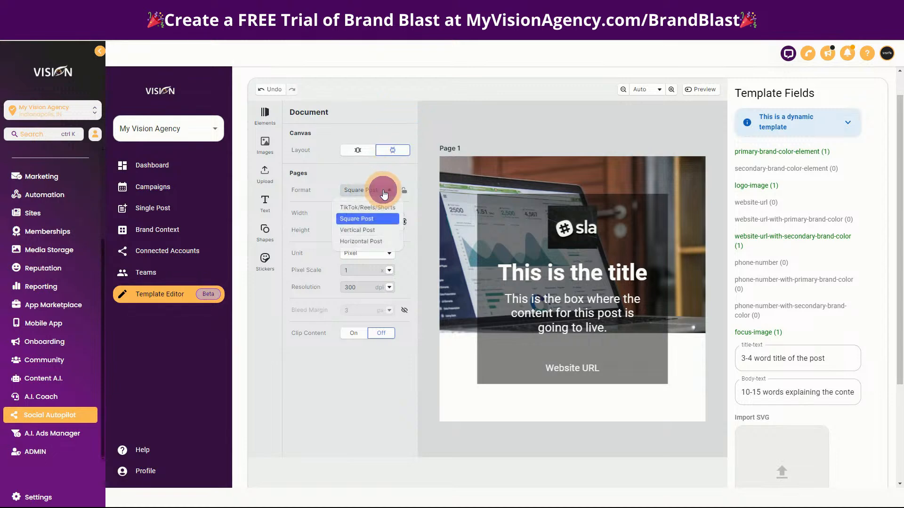
{"action": "left_click", "coordinate": [360, 242]}
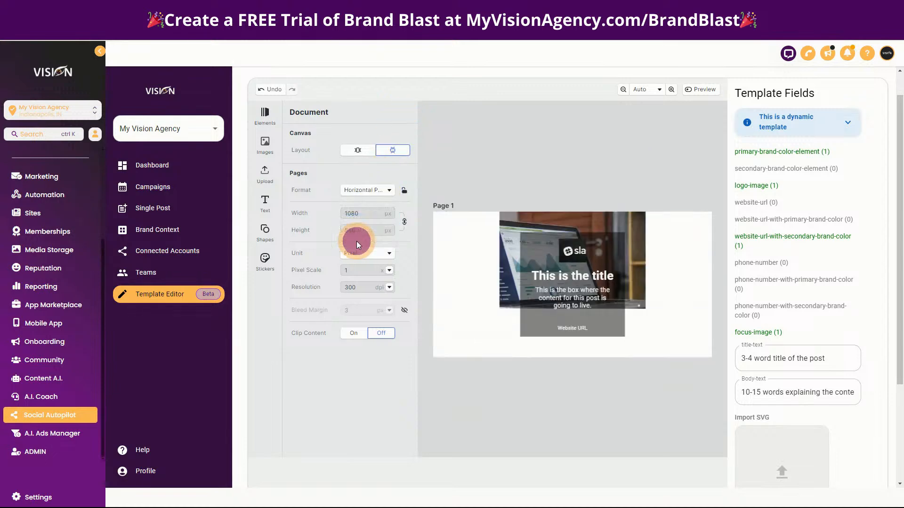
Resize the focus image so it fills the whole horizontal page.
{"action": "left_click", "coordinate": [632, 224]}
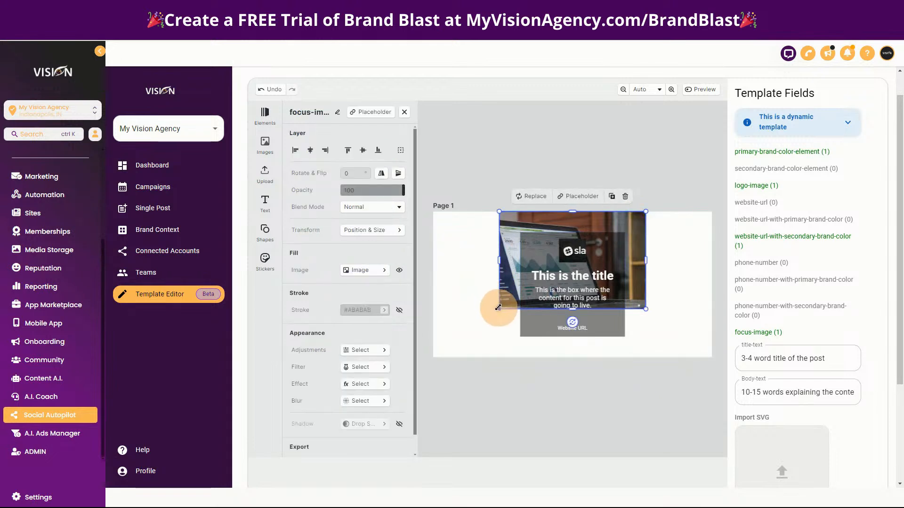
{"action": "left_click_drag", "start_coordinate": [499, 308], "coordinate": [428, 344]}
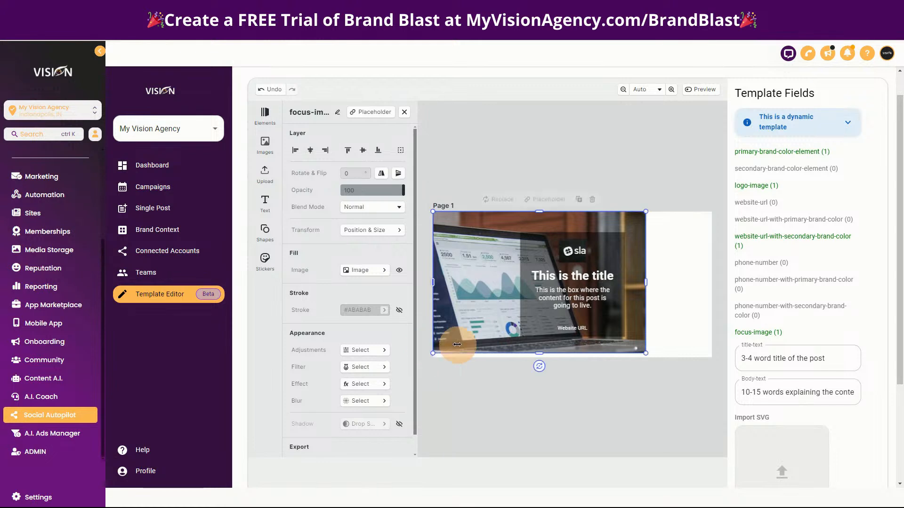
{"action": "left_click_drag", "start_coordinate": [646, 282], "coordinate": [711, 282]}
{"action": "left_click_drag", "start_coordinate": [573, 353], "coordinate": [573, 358]}
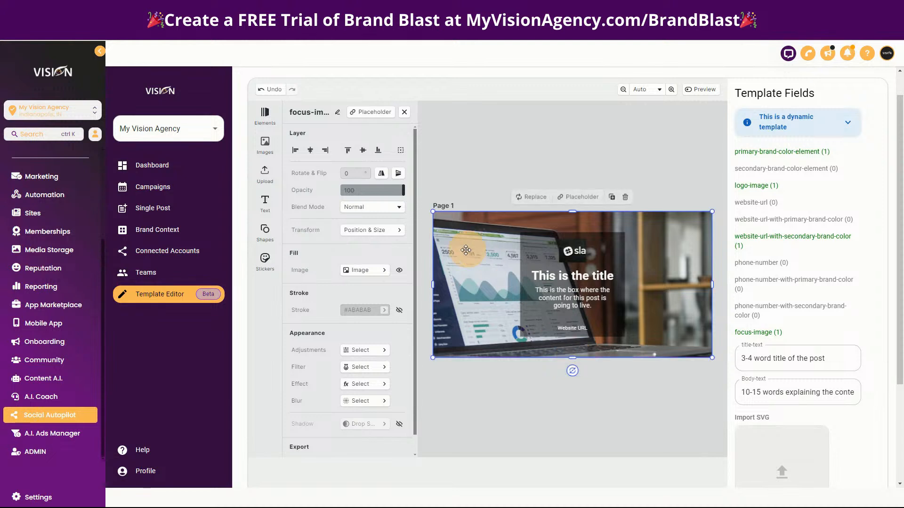
Widen the dark primary brand color box behind the text on both sides, keeping it centered on the page.
{"action": "left_click", "coordinate": [532, 261]}
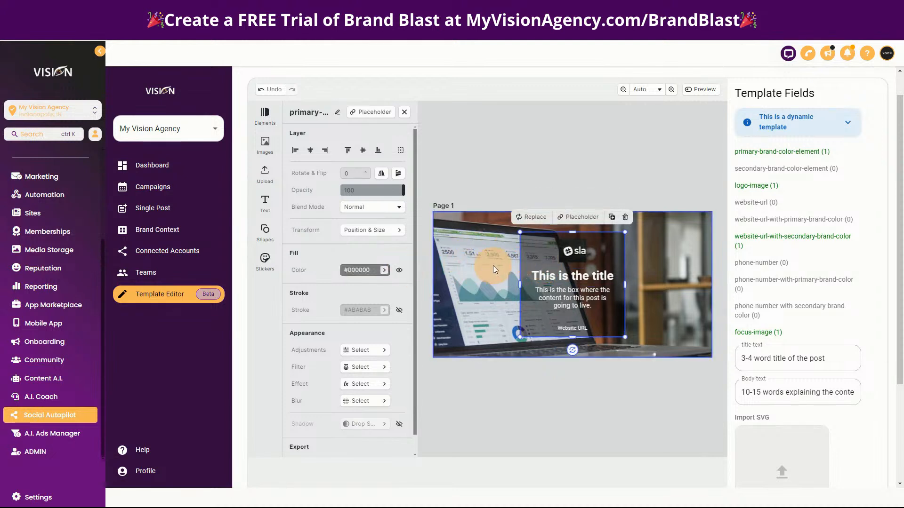
{"action": "left_click_drag", "start_coordinate": [540, 253], "coordinate": [504, 253]}
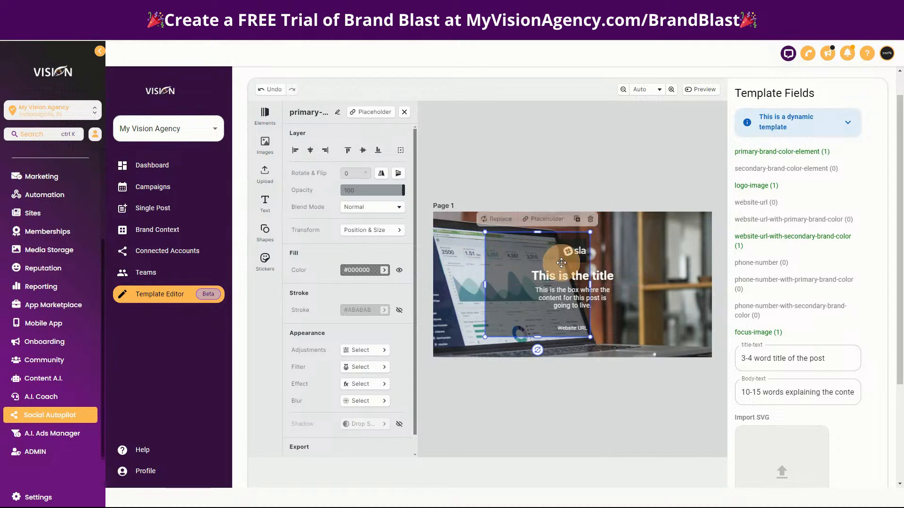
{"action": "left_click_drag", "start_coordinate": [590, 282], "coordinate": [635, 259]}
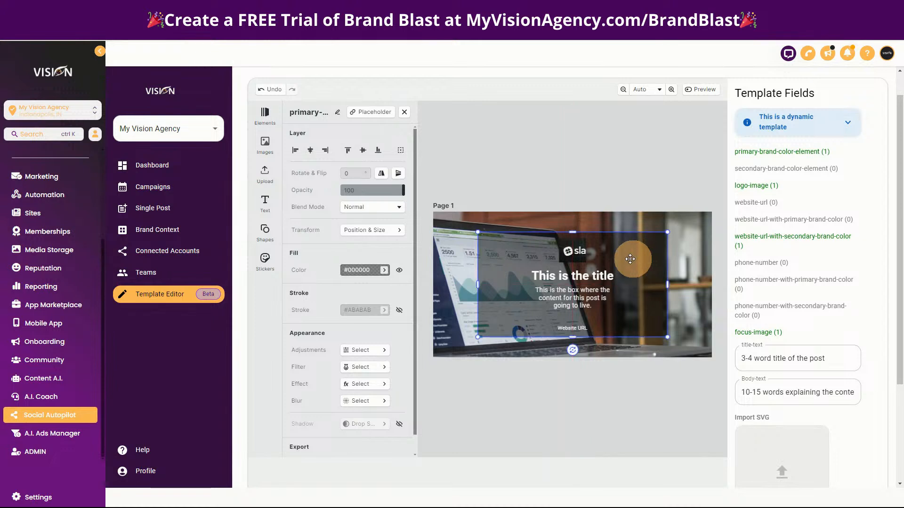
Enlarge the title text to about 16.6 pt, center it, and widen the body text box to run over two lines.
{"action": "left_click", "coordinate": [573, 251]}
{"action": "left_click", "coordinate": [593, 276]}
{"action": "left_click_drag", "start_coordinate": [618, 283], "coordinate": [661, 293]}
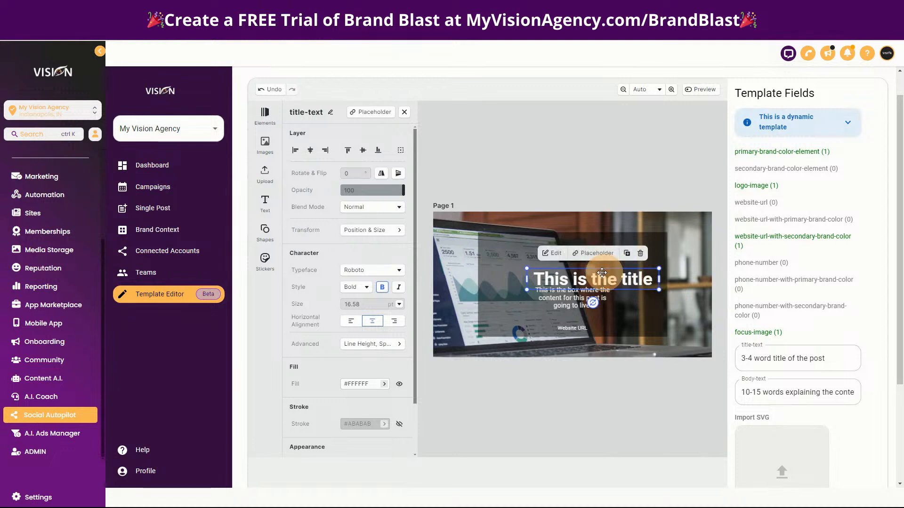
{"action": "left_click_drag", "start_coordinate": [583, 279], "coordinate": [588, 326]}
{"action": "left_click", "coordinate": [599, 297]}
{"action": "left_click", "coordinate": [689, 240]}
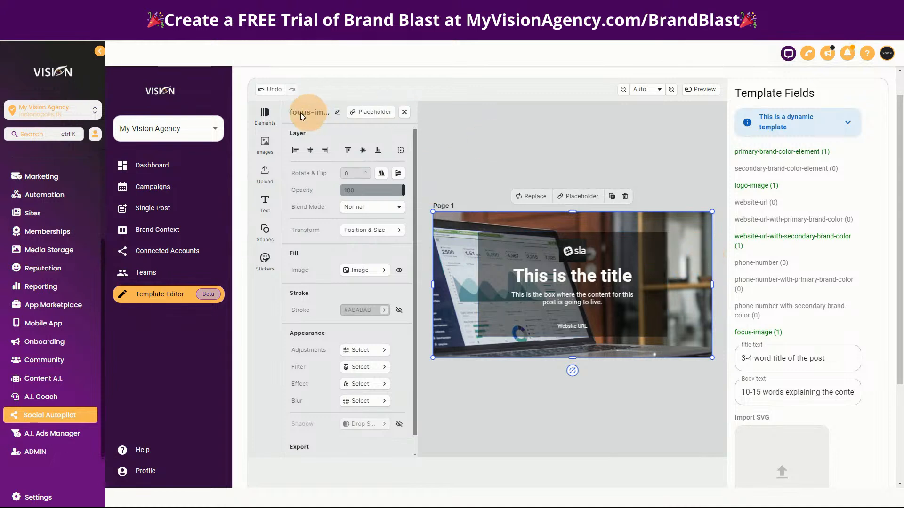
{"action": "left_click", "coordinate": [647, 255]}
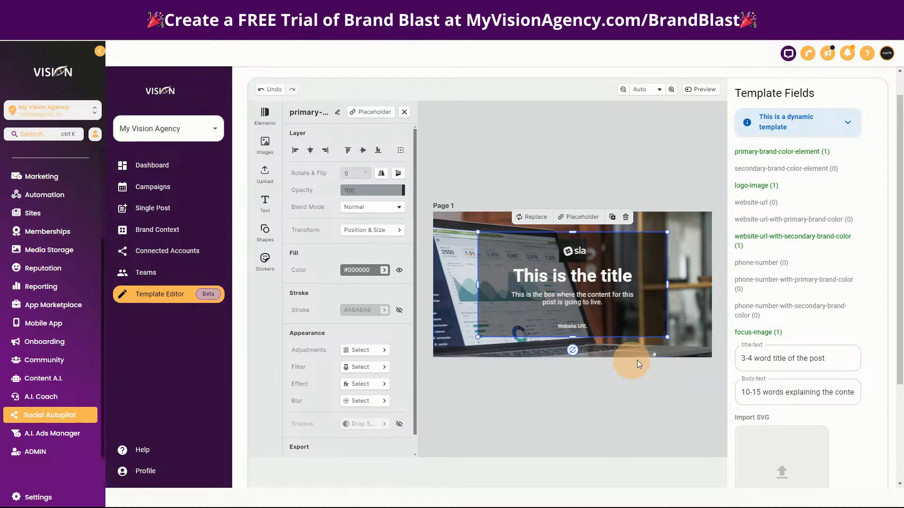
Save the horizontal template and return to the Dynamic Test template list.
{"action": "scroll", "coordinate": [871, 389], "scroll_direction": "down", "scroll_amount": 3}
{"action": "left_click", "coordinate": [852, 427]}
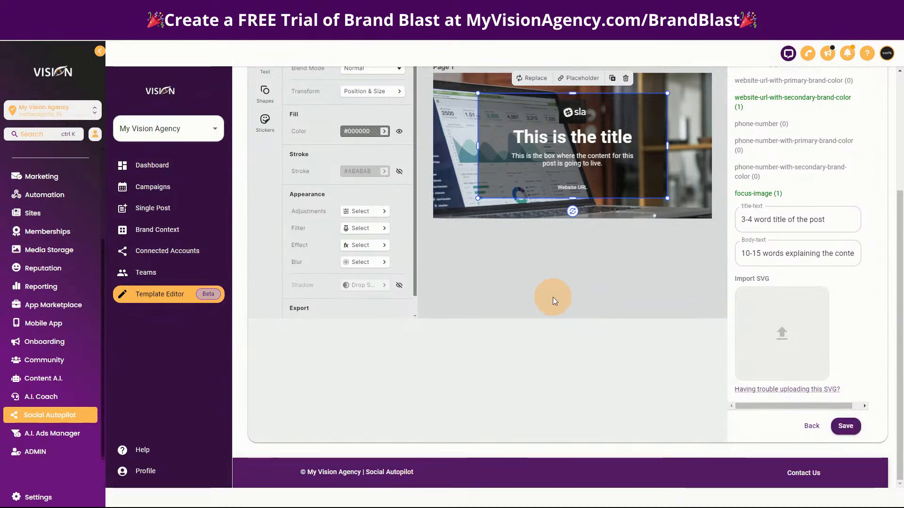
{"action": "left_click", "coordinate": [810, 426]}
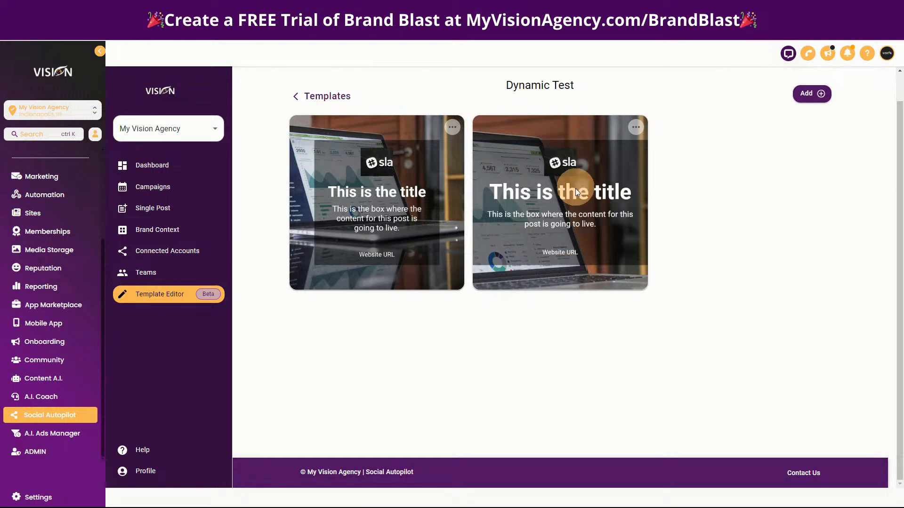
Create a new campaign named "Dynamic" with the Images Only (Default) generate mode and continue to step 2.
{"action": "left_click", "coordinate": [169, 193]}
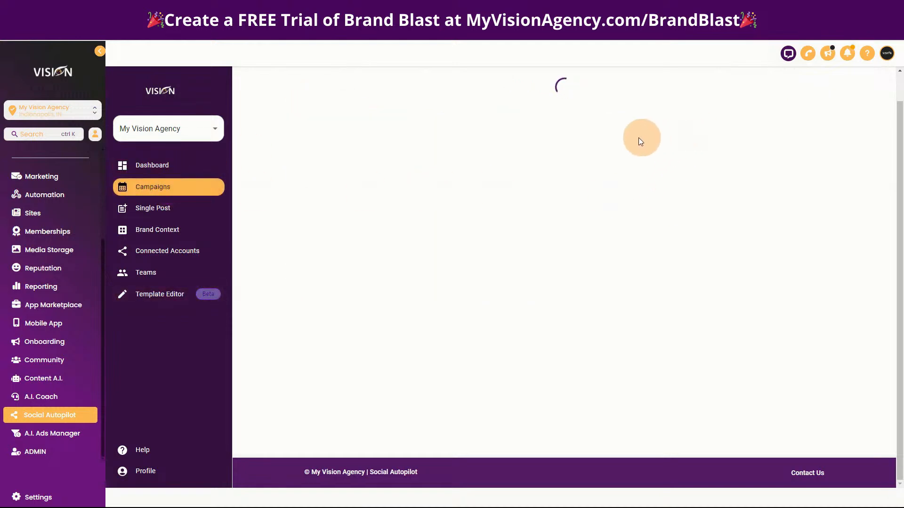
{"action": "left_click", "coordinate": [363, 113]}
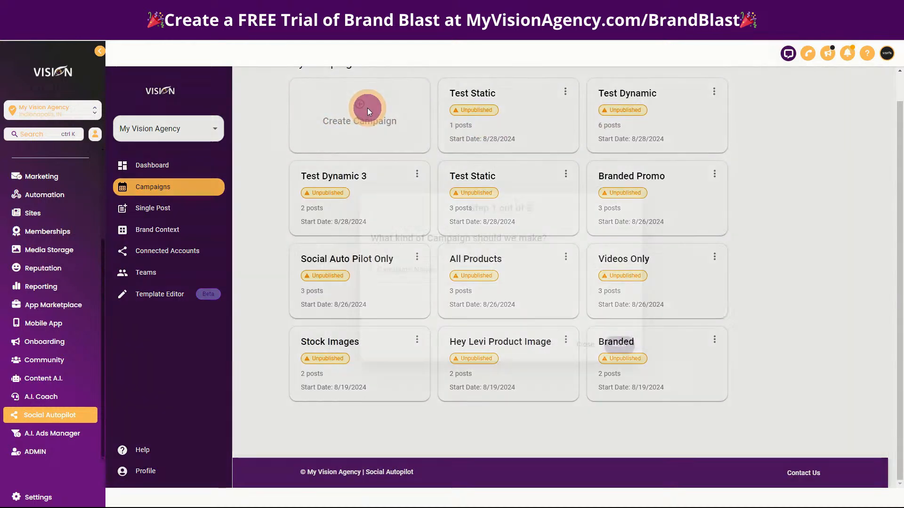
{"action": "left_click", "coordinate": [453, 275]}
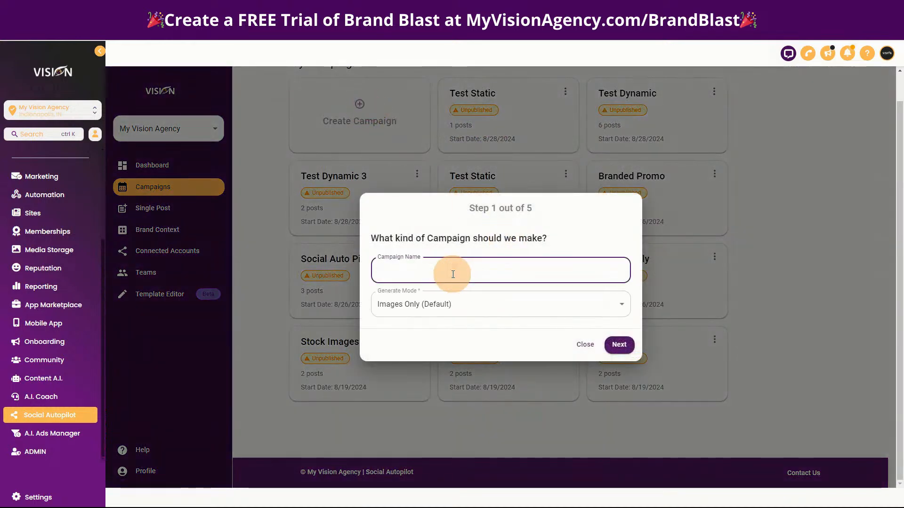
{"action": "type", "text": "Dynmic"}
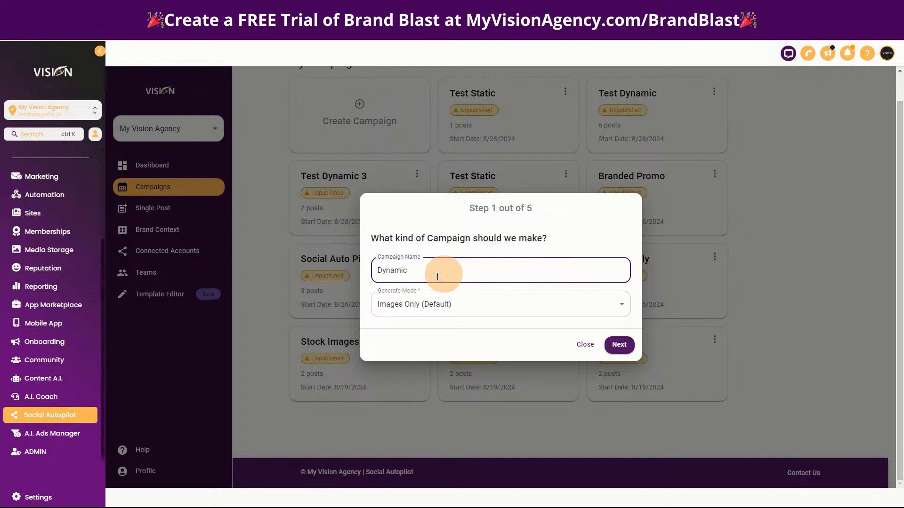
{"action": "left_click", "coordinate": [618, 346]}
Choose Instagram, Facebook and Twitter as the campaign's target platforms.
{"action": "left_click", "coordinate": [441, 289]}
{"action": "left_click", "coordinate": [409, 315]}
{"action": "left_click", "coordinate": [410, 331]}
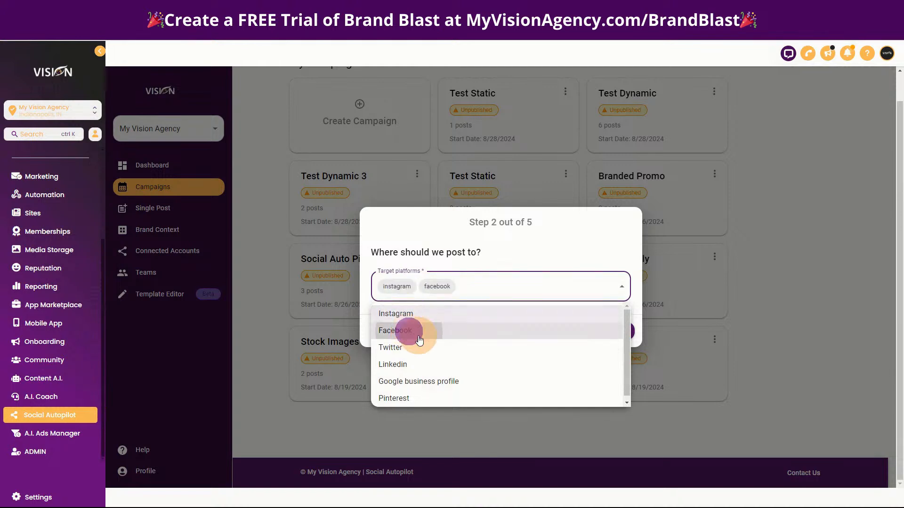
{"action": "left_click", "coordinate": [410, 347]}
{"action": "left_click", "coordinate": [523, 252]}
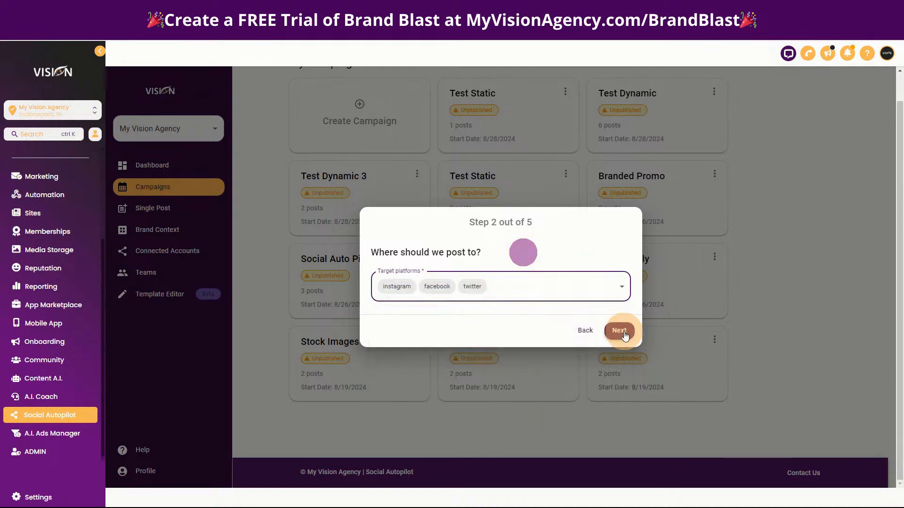
{"action": "left_click", "coordinate": [619, 331]}
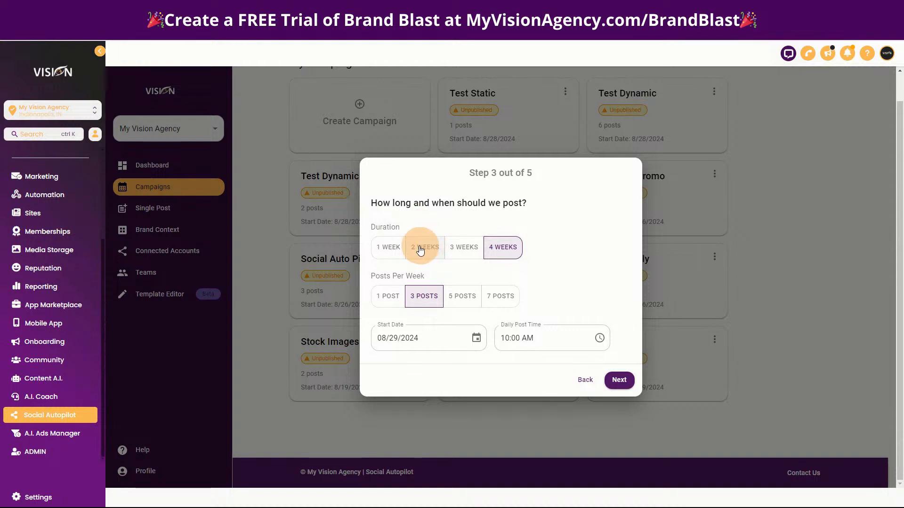
{"action": "left_click", "coordinate": [395, 248]}
{"action": "left_click", "coordinate": [425, 248]}
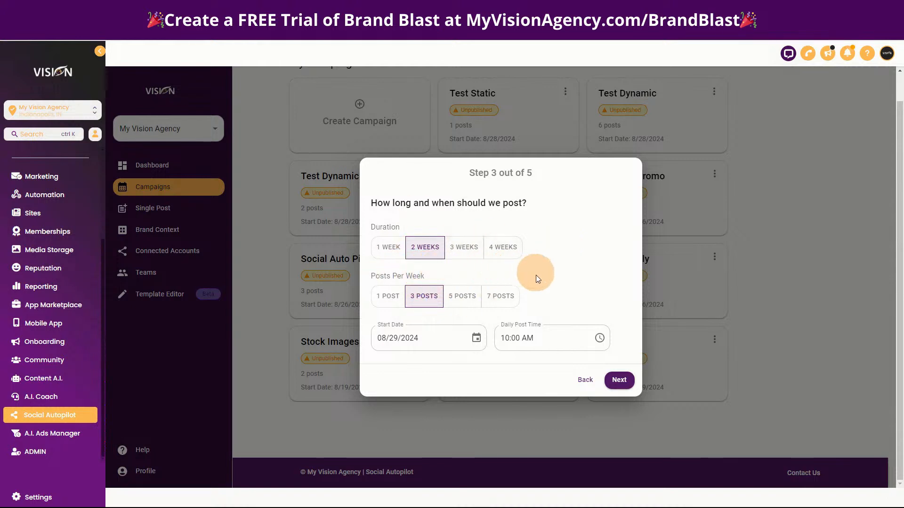
{"action": "left_click", "coordinate": [619, 380]}
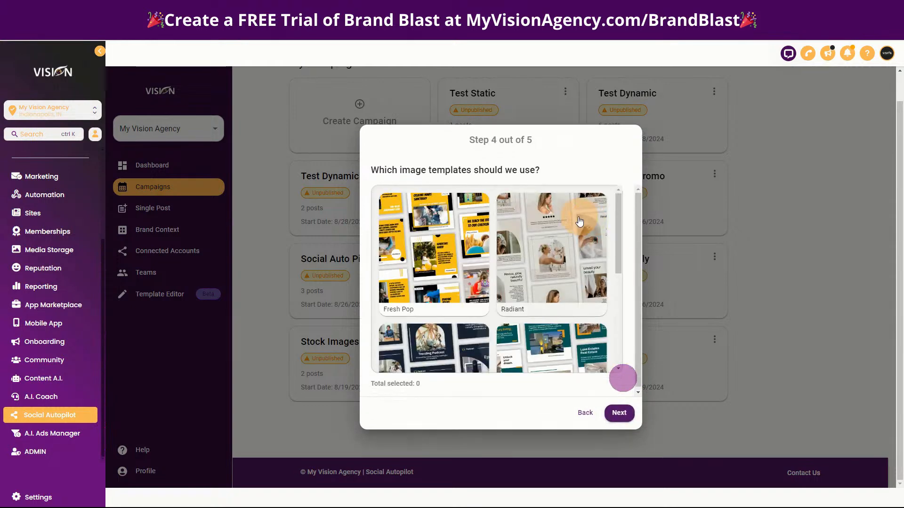
{"action": "scroll", "coordinate": [572, 292], "scroll_direction": "down", "scroll_amount": 5}
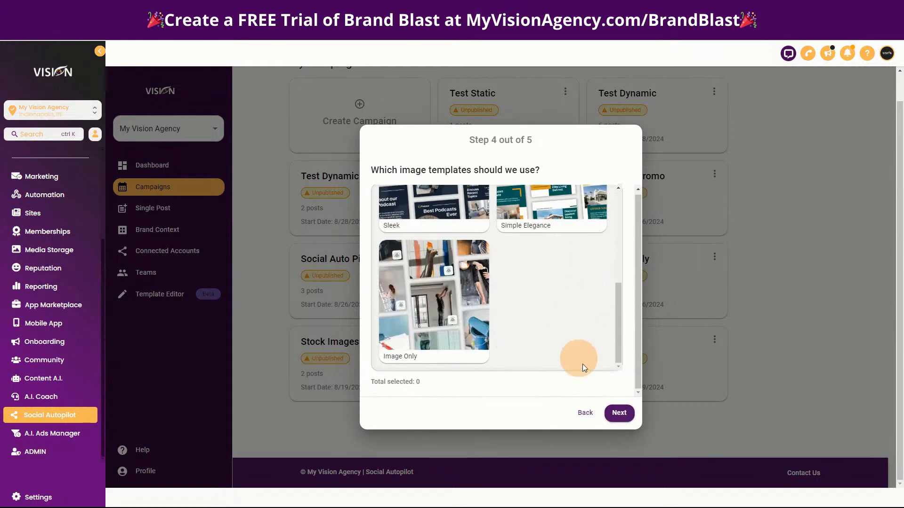
{"action": "left_click", "coordinate": [588, 416]}
{"action": "left_click", "coordinate": [583, 382]}
{"action": "left_click", "coordinate": [583, 375]}
{"action": "left_click", "coordinate": [775, 185]}
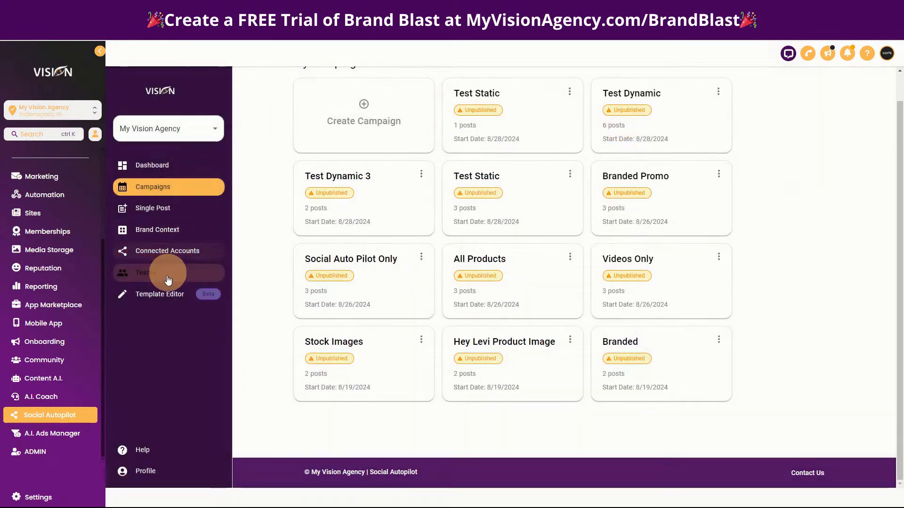
Publish the draft Dynamic Test collection in the Template Editor.
{"action": "left_click", "coordinate": [160, 294]}
{"action": "scroll", "coordinate": [739, 322], "scroll_direction": "down", "scroll_amount": 2}
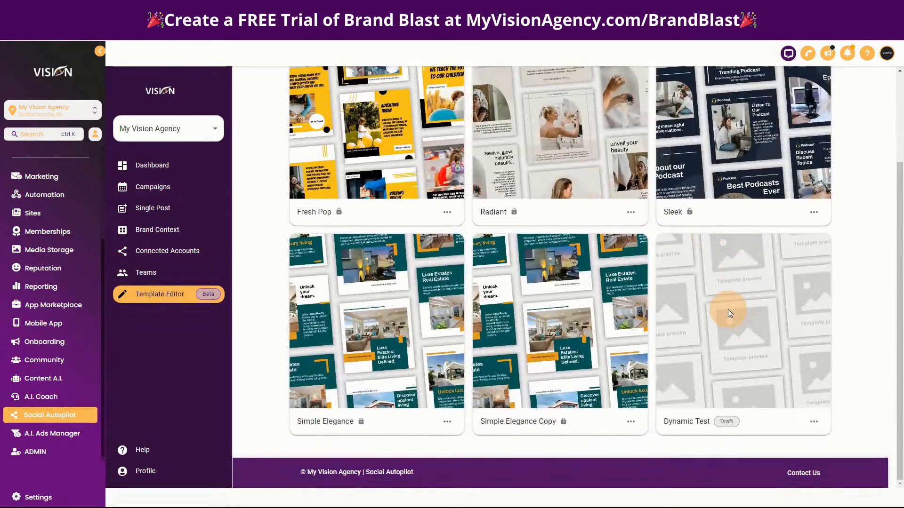
{"action": "left_click", "coordinate": [813, 422]}
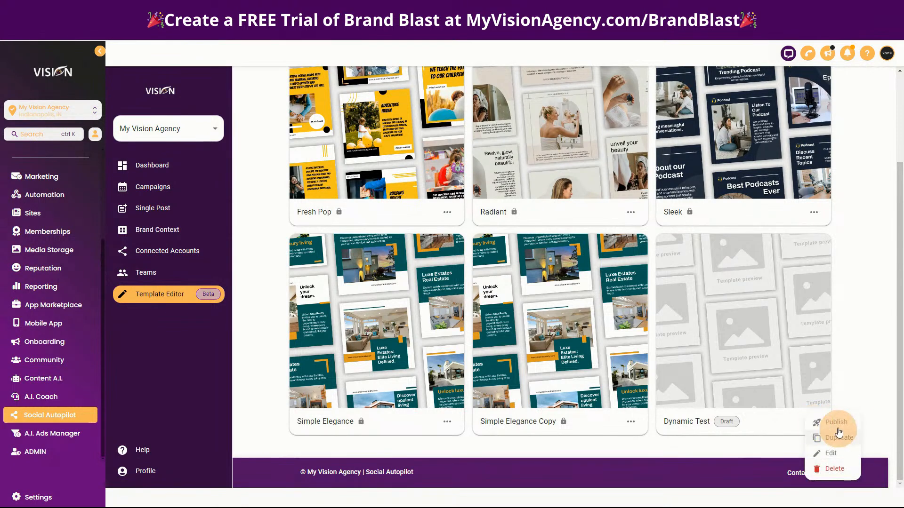
{"action": "left_click", "coordinate": [835, 421]}
Create a new campaign named "Test Dynamic 2" with the Images Only (Default) generate mode and continue to step 2.
{"action": "left_click", "coordinate": [172, 186]}
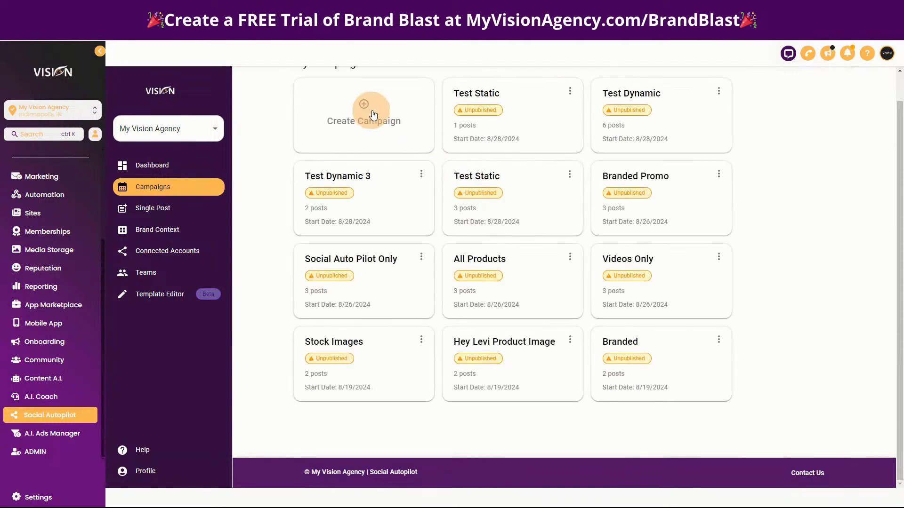
{"action": "left_click", "coordinate": [371, 112]}
{"action": "left_click", "coordinate": [486, 270]}
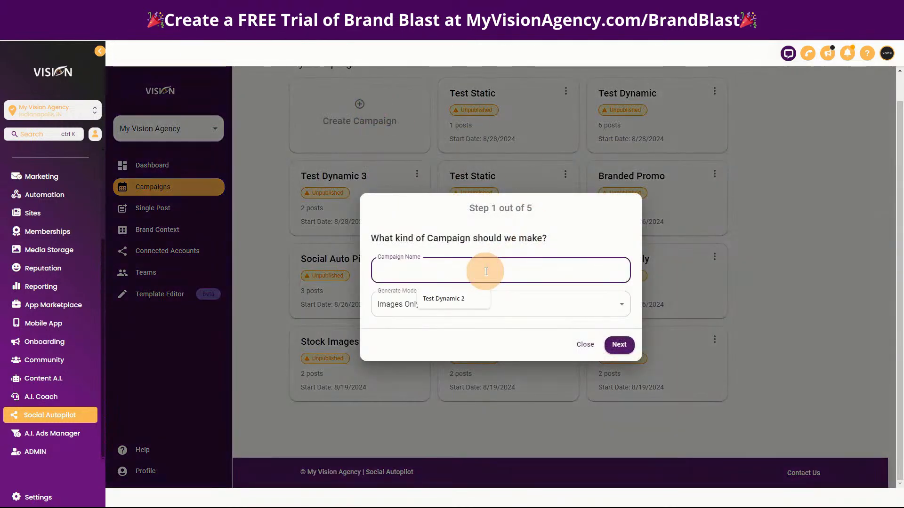
{"action": "left_click", "coordinate": [447, 298]}
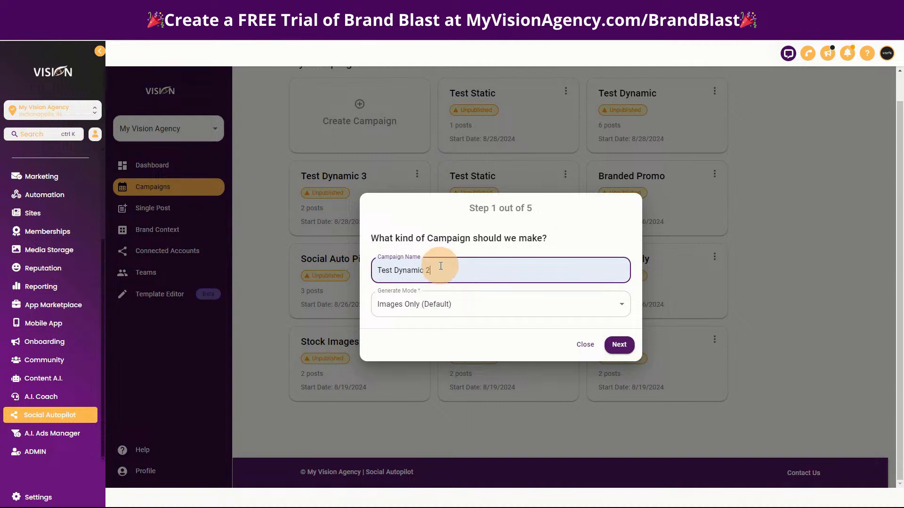
{"action": "left_click", "coordinate": [629, 347]}
Set Instagram, Facebook and Twitter as the target platforms of the Test Dynamic 2 campaign and continue to step 3.
{"action": "left_click", "coordinate": [428, 287]}
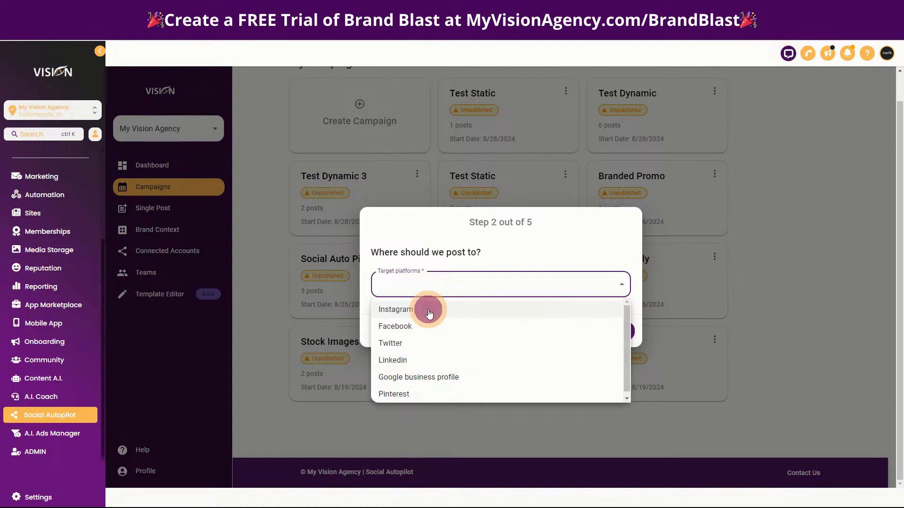
{"action": "left_click", "coordinate": [424, 313]}
{"action": "left_click", "coordinate": [419, 331]}
{"action": "left_click", "coordinate": [414, 347]}
{"action": "left_click", "coordinate": [527, 252]}
{"action": "left_click", "coordinate": [619, 332]}
Set the campaign duration to 2 weeks and choose Dynamic Test as its image template.
{"action": "left_click", "coordinate": [390, 245]}
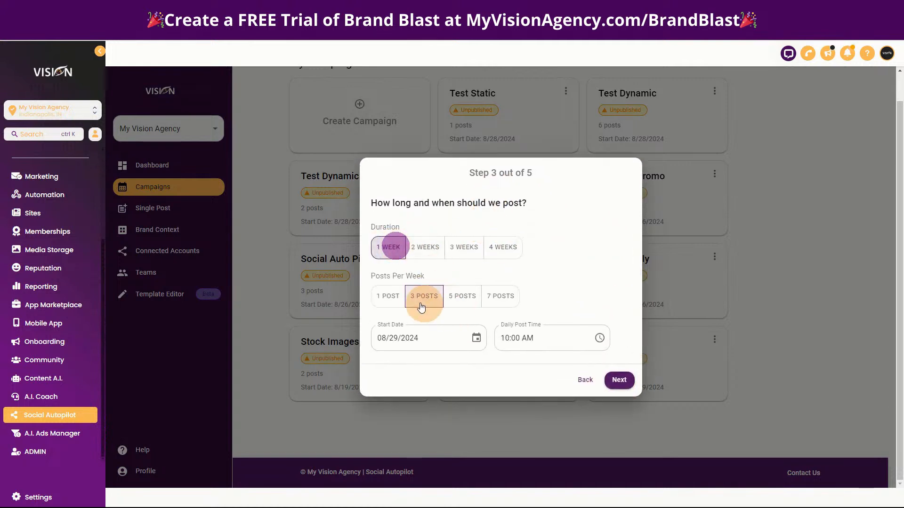
{"action": "left_click", "coordinate": [437, 256]}
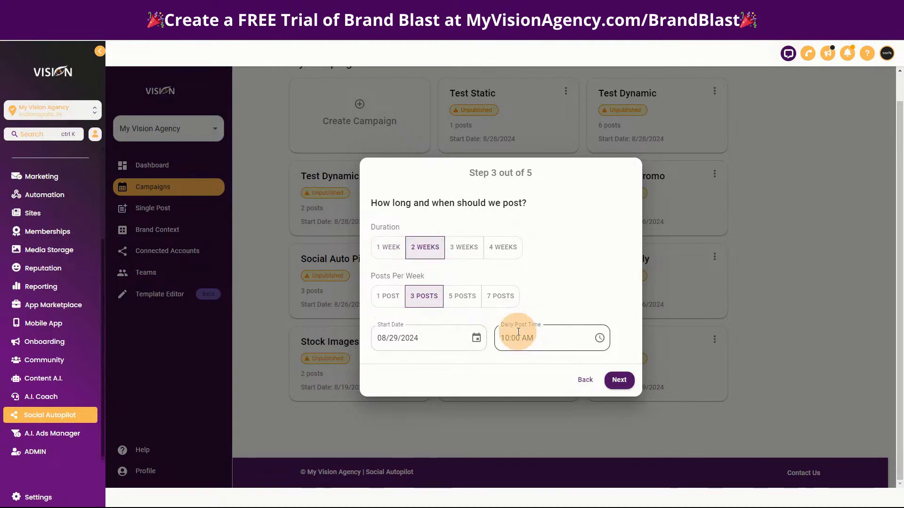
{"action": "left_click", "coordinate": [619, 379]}
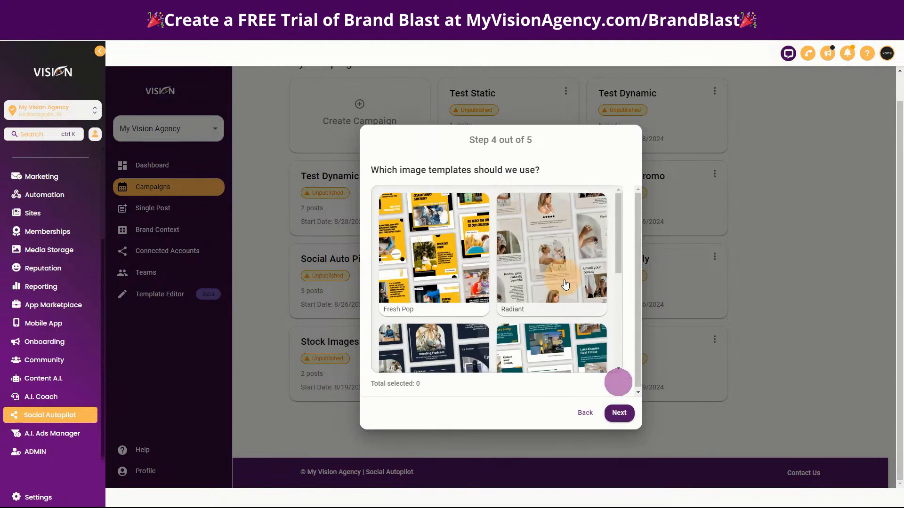
{"action": "scroll", "coordinate": [557, 309], "scroll_direction": "down", "scroll_amount": 5}
{"action": "left_click", "coordinate": [443, 298]}
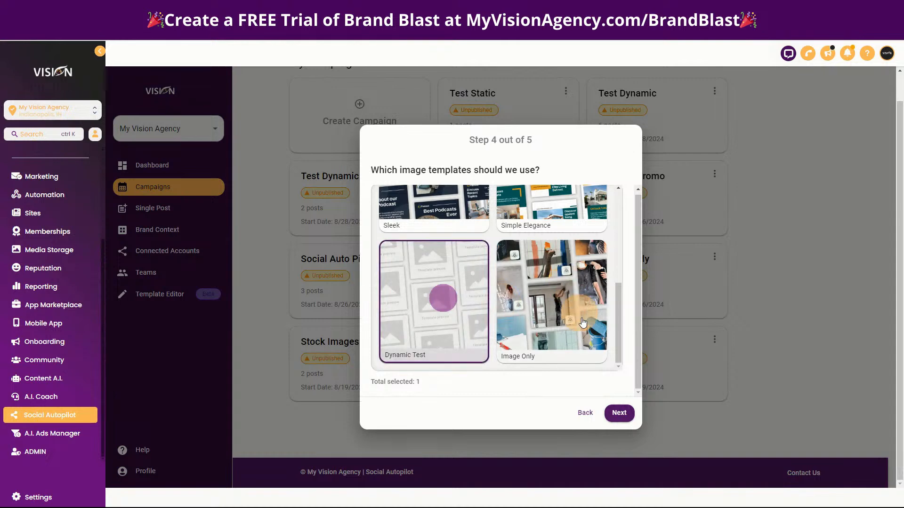
{"action": "left_click", "coordinate": [618, 413]}
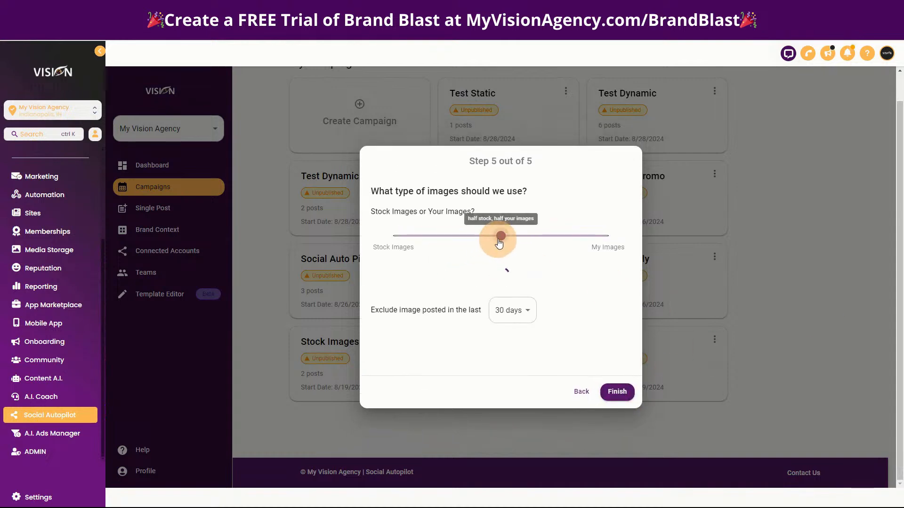
Use only stock images, keep the 30 days image exclusion, and finish the campaign to start its generation.
{"action": "left_click_drag", "start_coordinate": [500, 241], "coordinate": [394, 236]}
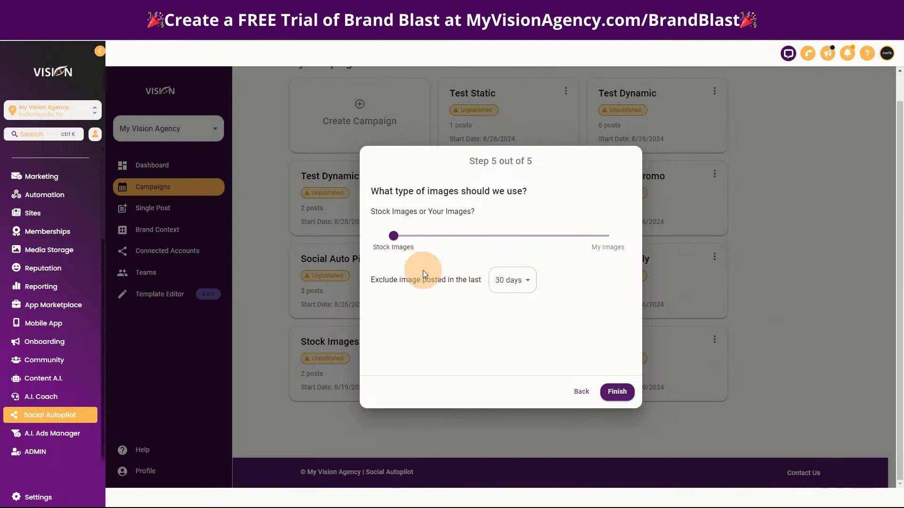
{"action": "left_click", "coordinate": [512, 279]}
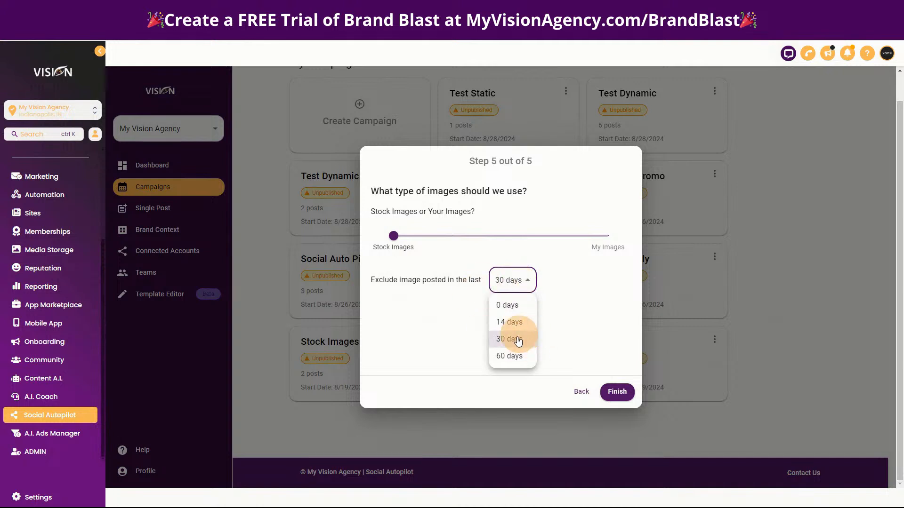
{"action": "left_click", "coordinate": [589, 291]}
{"action": "left_click", "coordinate": [617, 392]}
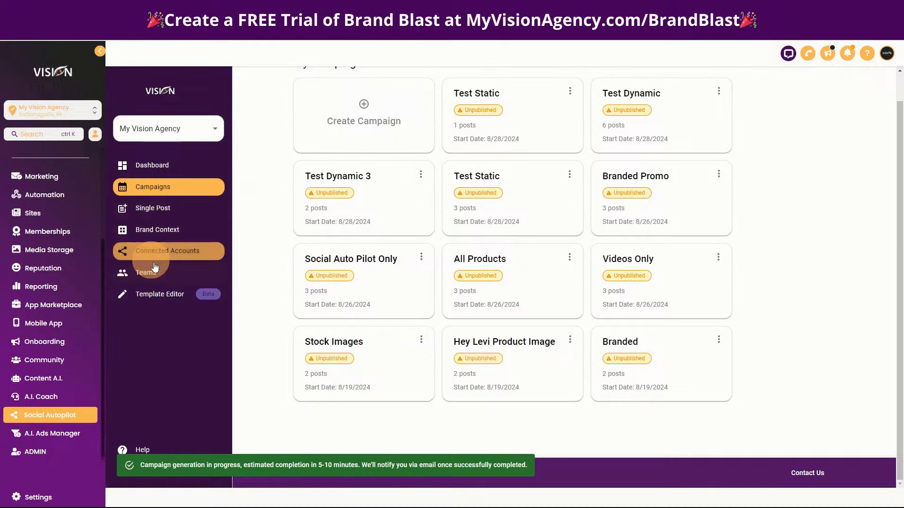
Create a template collection named "Static Test" with the Static content type and Only Me privacy.
{"action": "left_click", "coordinate": [158, 294]}
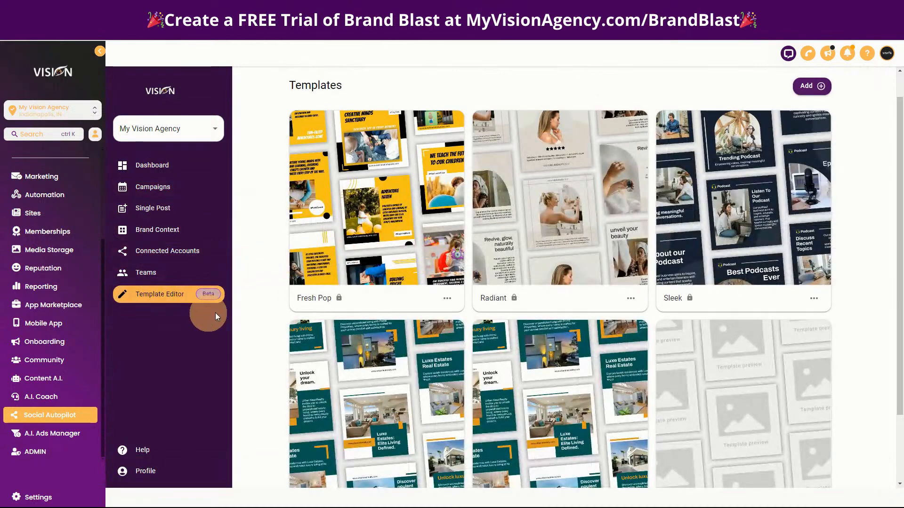
{"action": "left_click", "coordinate": [815, 96]}
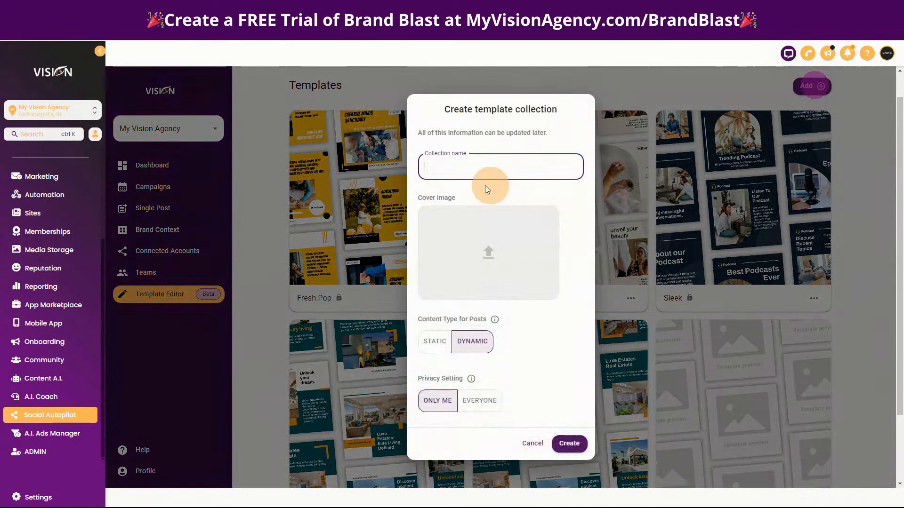
{"action": "left_click", "coordinate": [451, 173]}
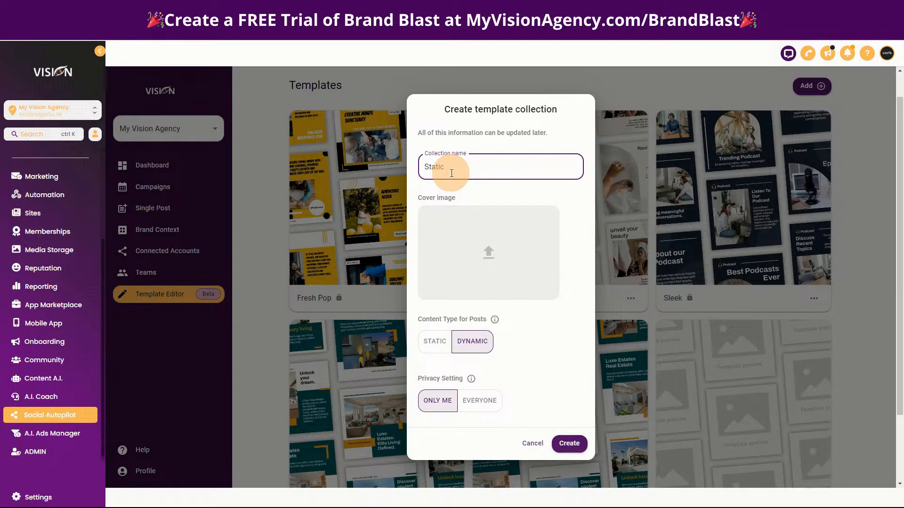
{"action": "type", "text": "Static Test"}
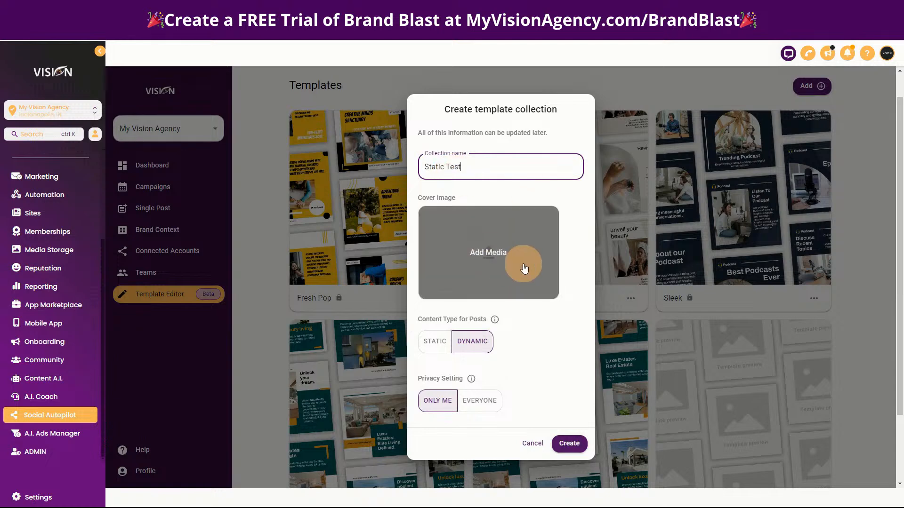
{"action": "left_click", "coordinate": [433, 341]}
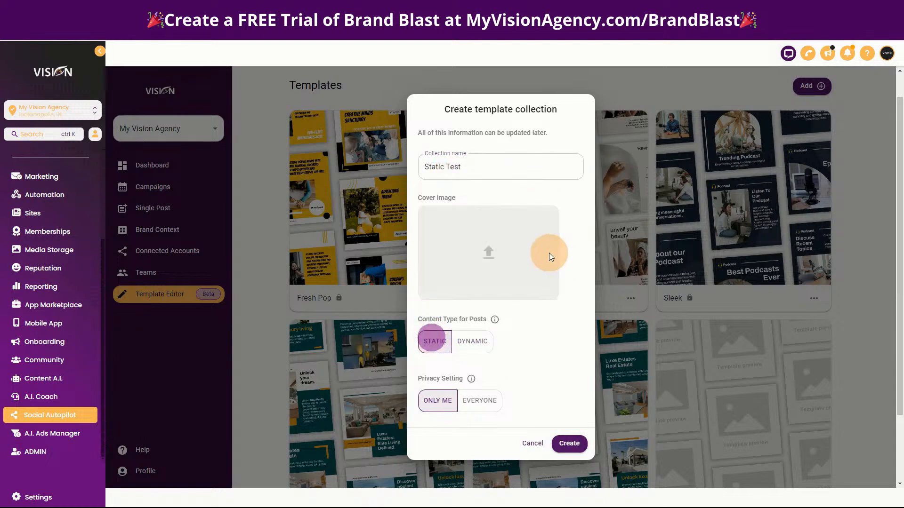
{"action": "scroll", "coordinate": [555, 355], "scroll_direction": "down", "scroll_amount": 2}
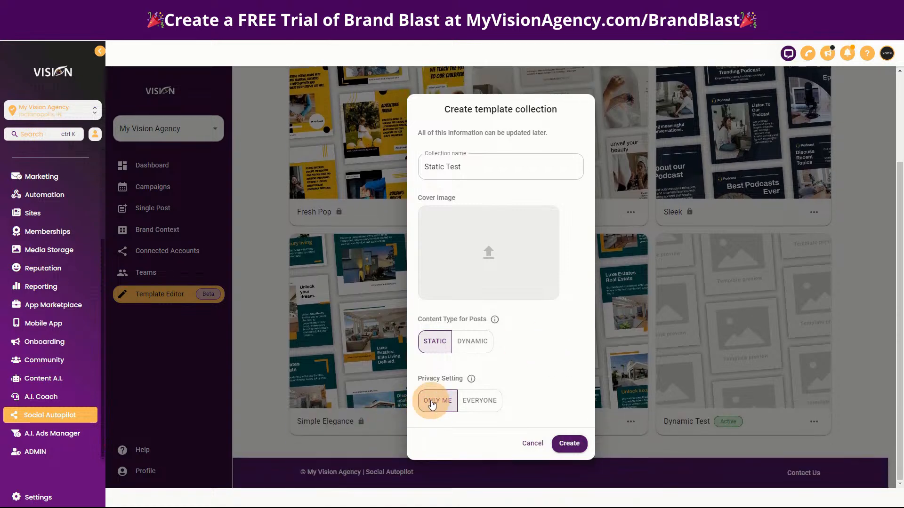
{"action": "left_click", "coordinate": [569, 444]}
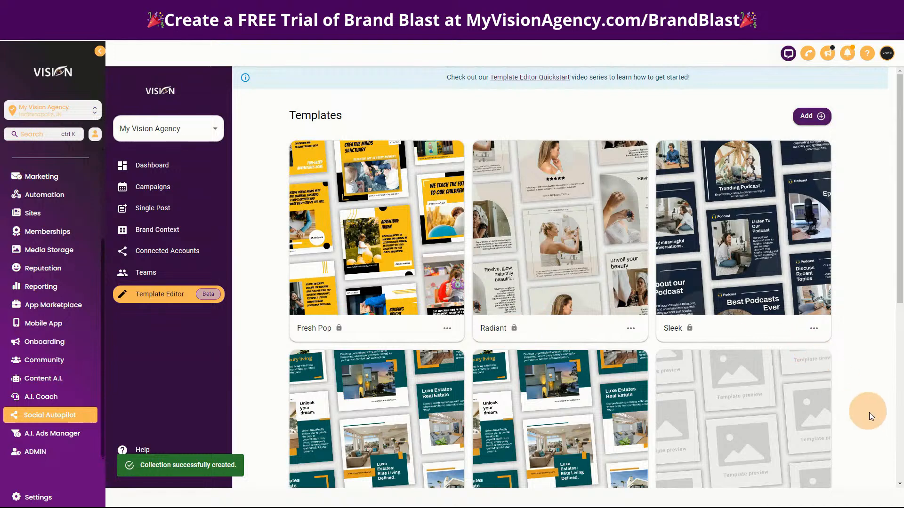
Open the Static Test collection and start adding a template to it.
{"action": "scroll", "coordinate": [864, 407], "scroll_direction": "down", "scroll_amount": 7}
{"action": "left_click", "coordinate": [374, 323]}
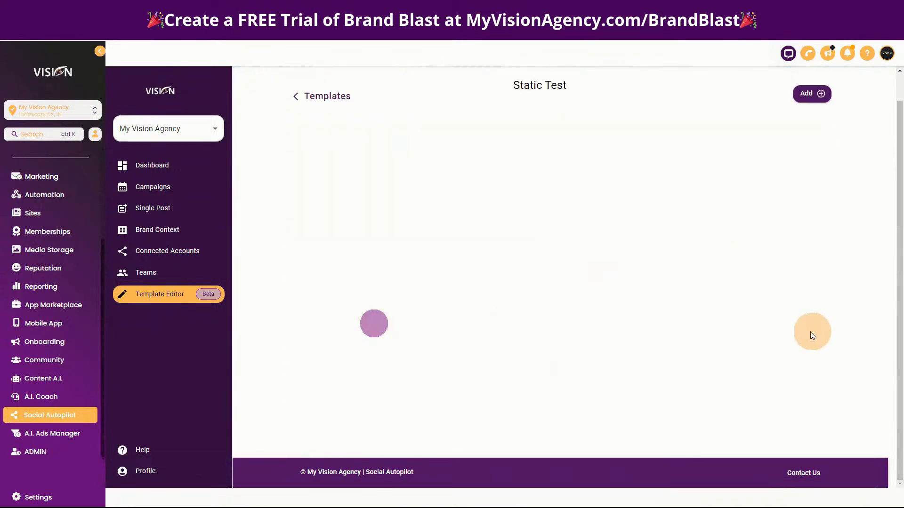
{"action": "left_click", "coordinate": [808, 95]}
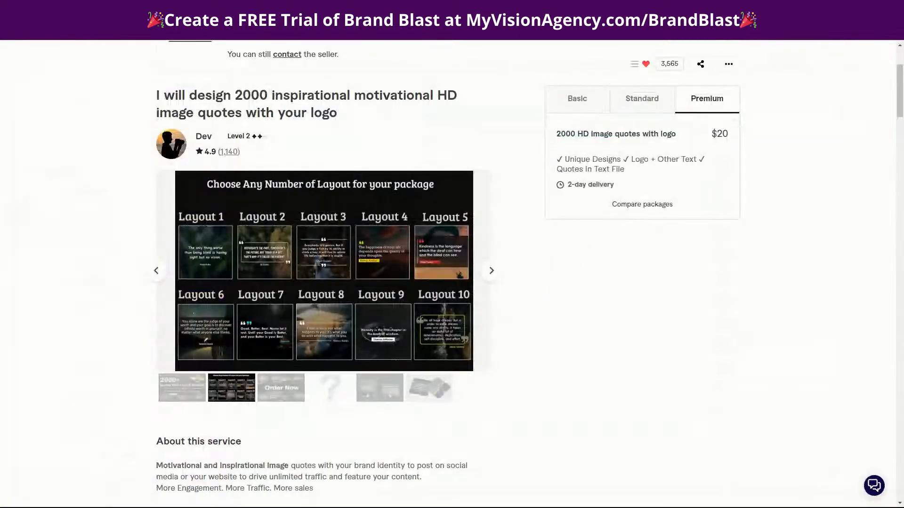
Switch to the Fiverr gig for 2000 motivational image quotes and examine its quote layouts and sample designs in full screen.
{"action": "scroll", "coordinate": [606, 357], "scroll_direction": "up", "scroll_amount": 2}
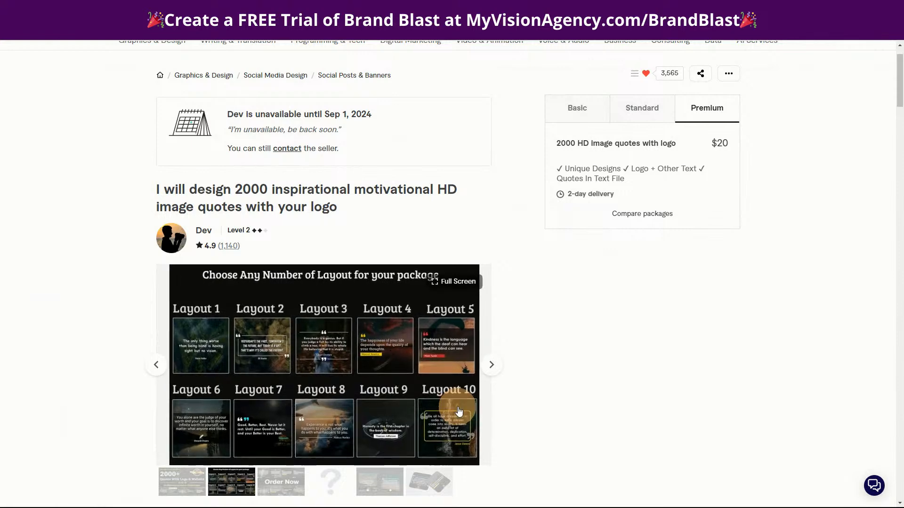
{"action": "left_click", "coordinate": [335, 339]}
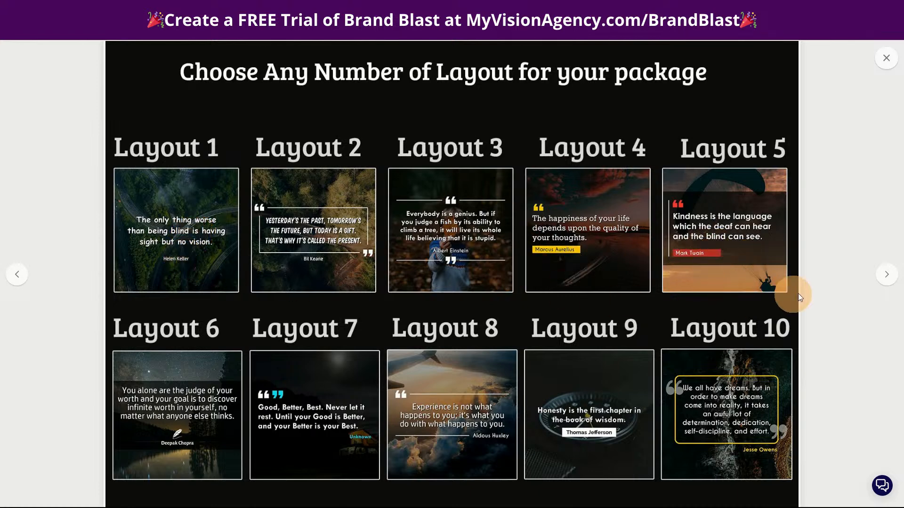
{"action": "left_click", "coordinate": [885, 279]}
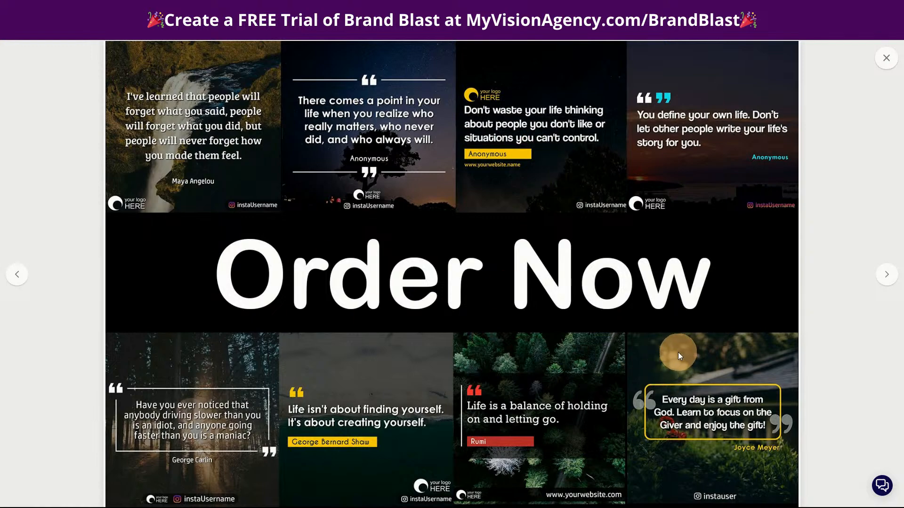
{"action": "left_click", "coordinate": [887, 276]}
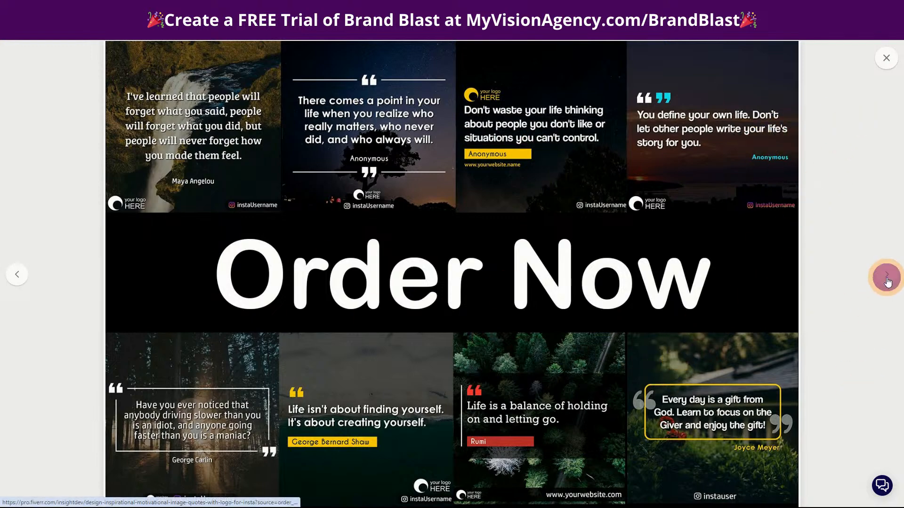
{"action": "left_click", "coordinate": [887, 276]}
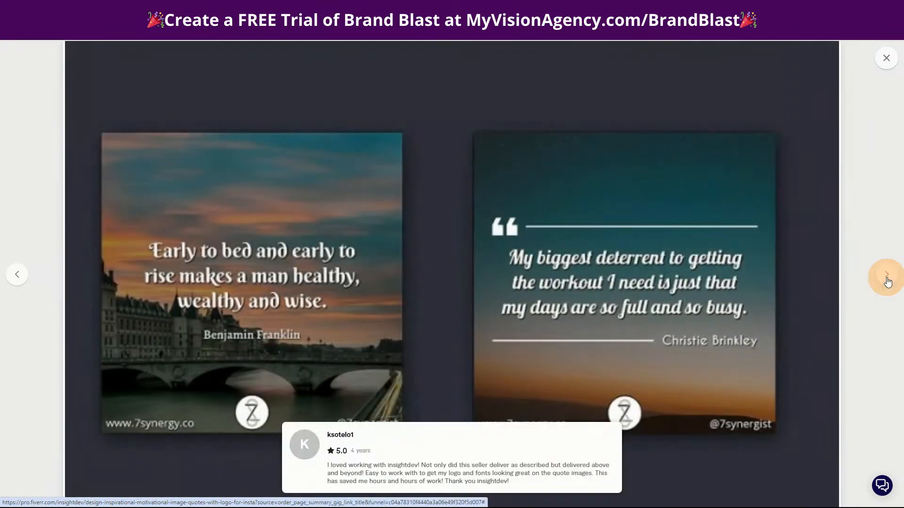
{"action": "left_click", "coordinate": [887, 276]}
{"action": "left_click", "coordinate": [887, 278]}
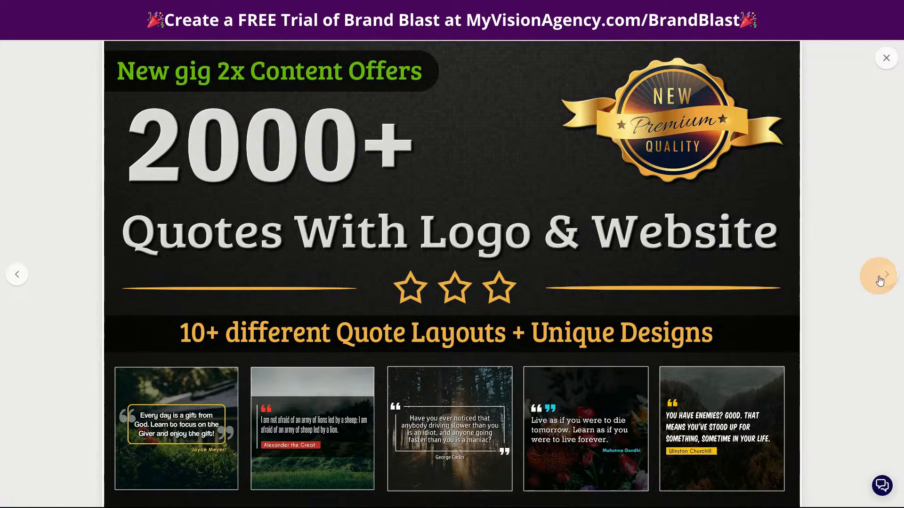
{"action": "left_click", "coordinate": [879, 280]}
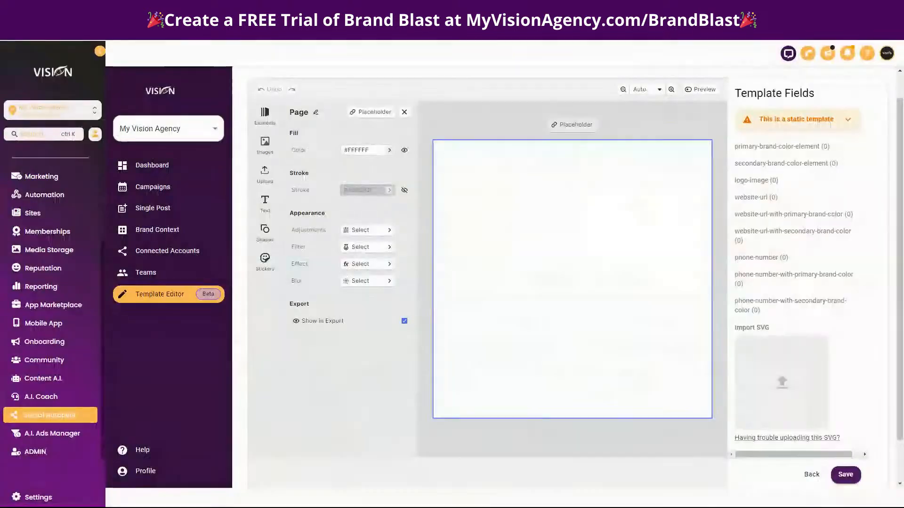
Switch to the Marketing Agency quotes design in Canva and choose SVG as its download file type.
{"action": "left_click", "coordinate": [784, 416]}
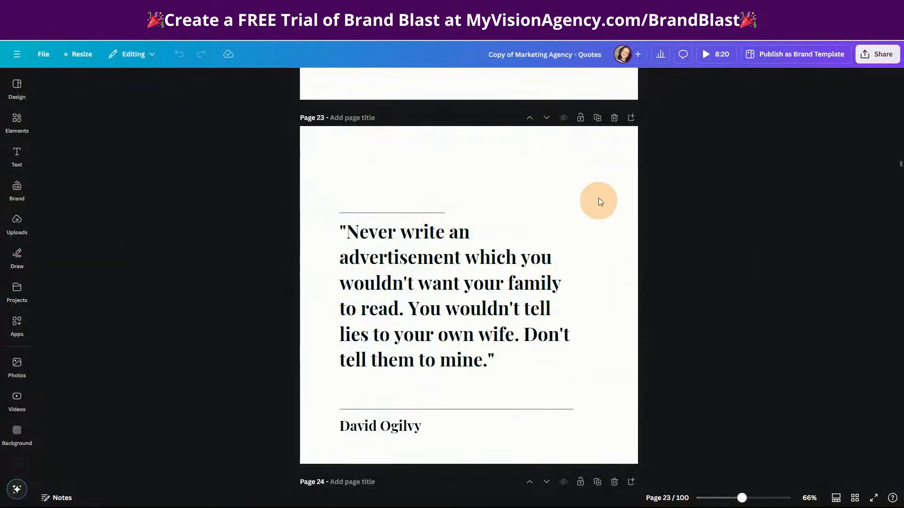
{"action": "left_click", "coordinate": [882, 61]}
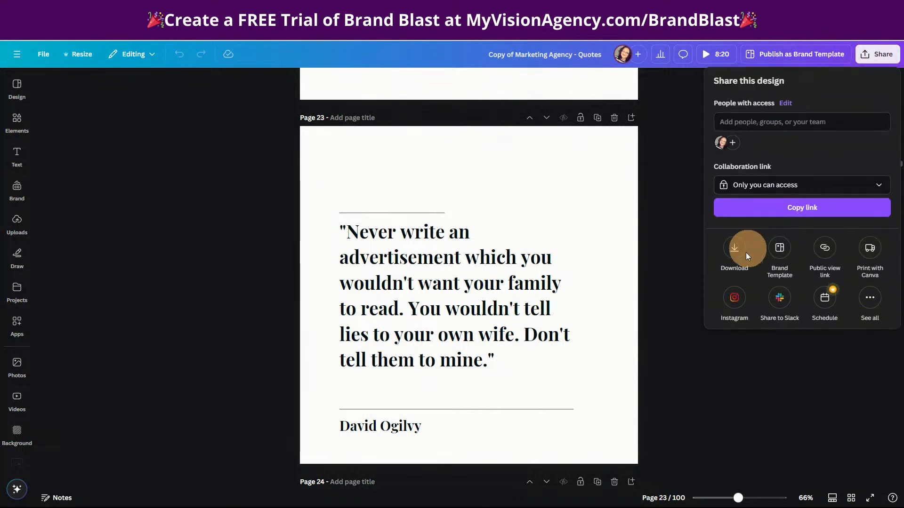
{"action": "left_click", "coordinate": [731, 253]}
{"action": "left_click", "coordinate": [745, 120]}
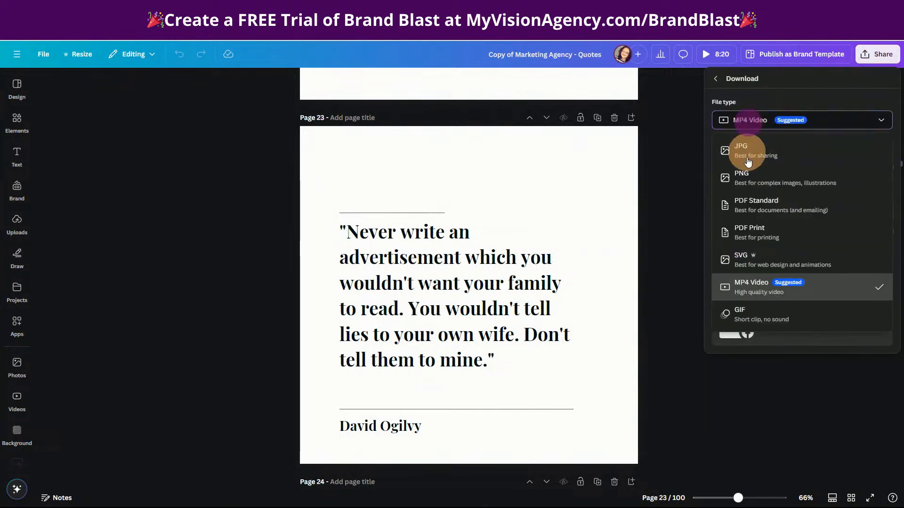
{"action": "left_click", "coordinate": [749, 258]}
Limit the SVG download to the current page, Page 23, instead of all pages.
{"action": "left_click", "coordinate": [880, 175]}
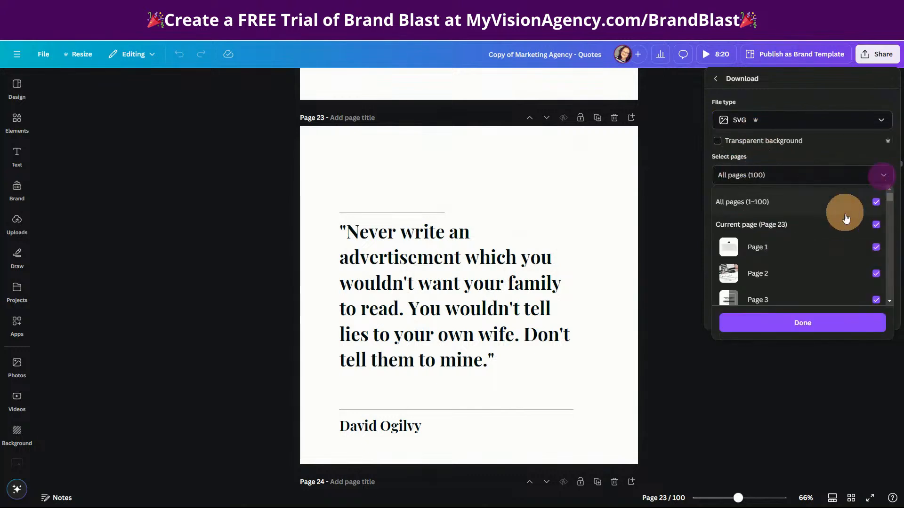
{"action": "left_click", "coordinate": [877, 204]}
{"action": "left_click", "coordinate": [738, 226]}
{"action": "left_click", "coordinate": [823, 297]}
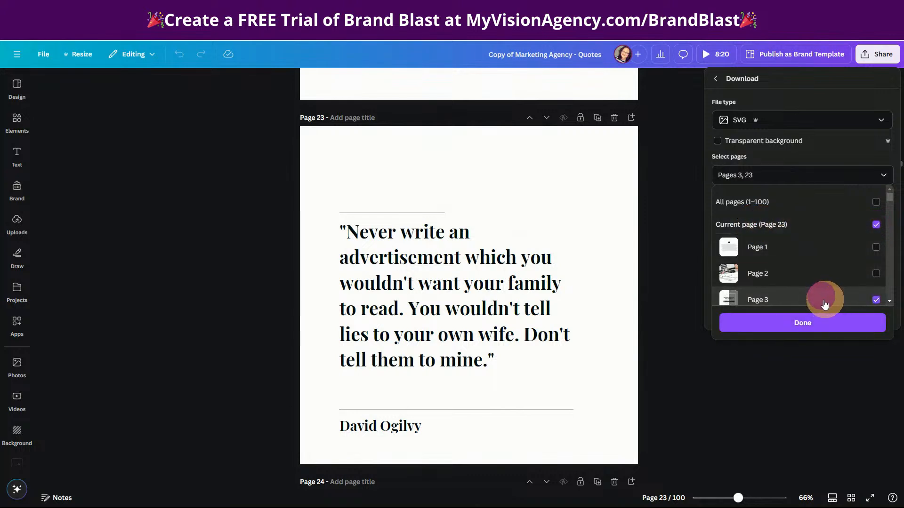
{"action": "left_click", "coordinate": [876, 300]}
{"action": "left_click", "coordinate": [803, 323]}
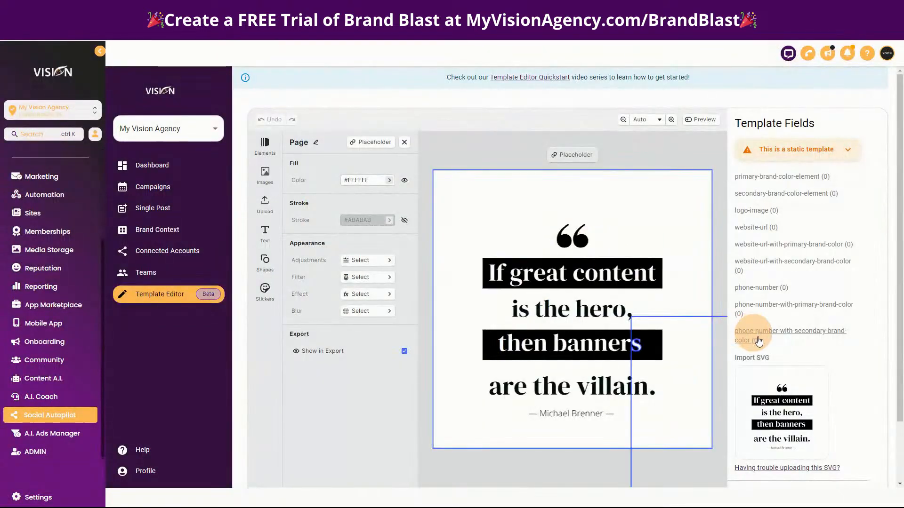
In the Brand Blast template editor, rename the imported quote's white background element as primary-brand-color-element.
{"action": "mouse_move", "coordinate": [797, 447]}
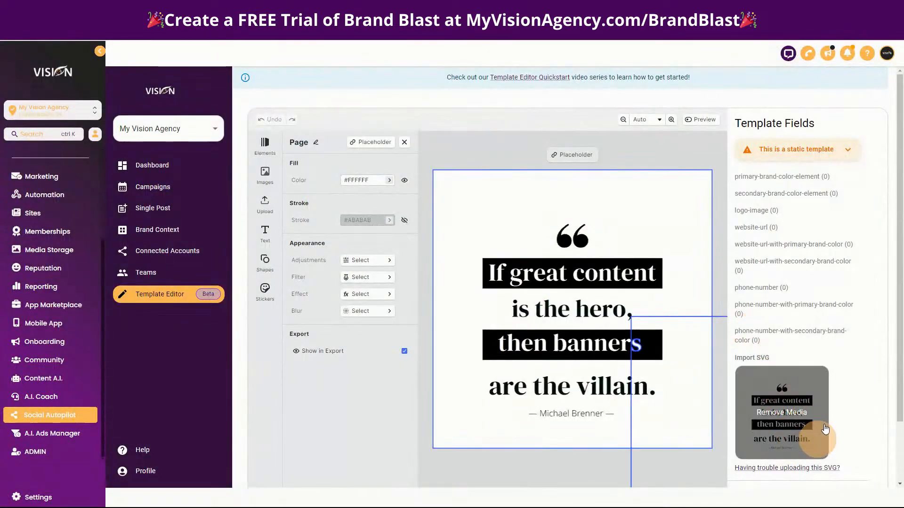
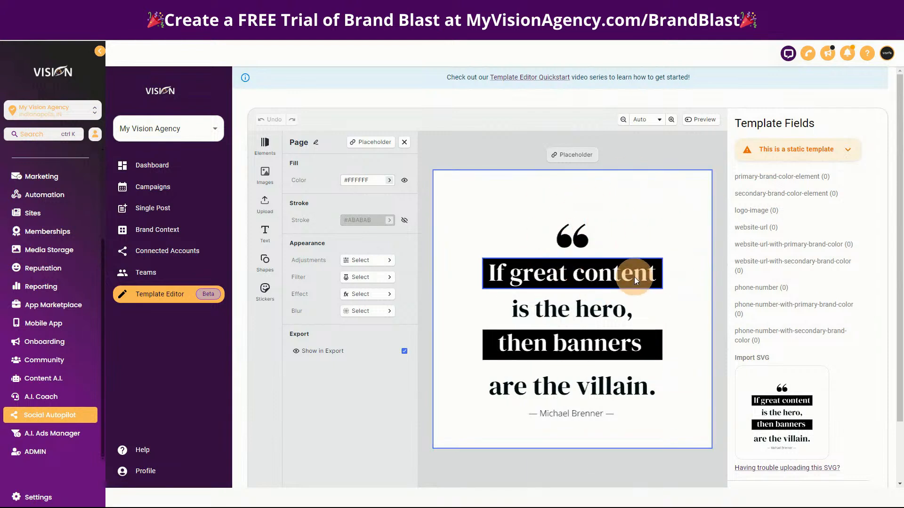
{"action": "left_click", "coordinate": [657, 205]}
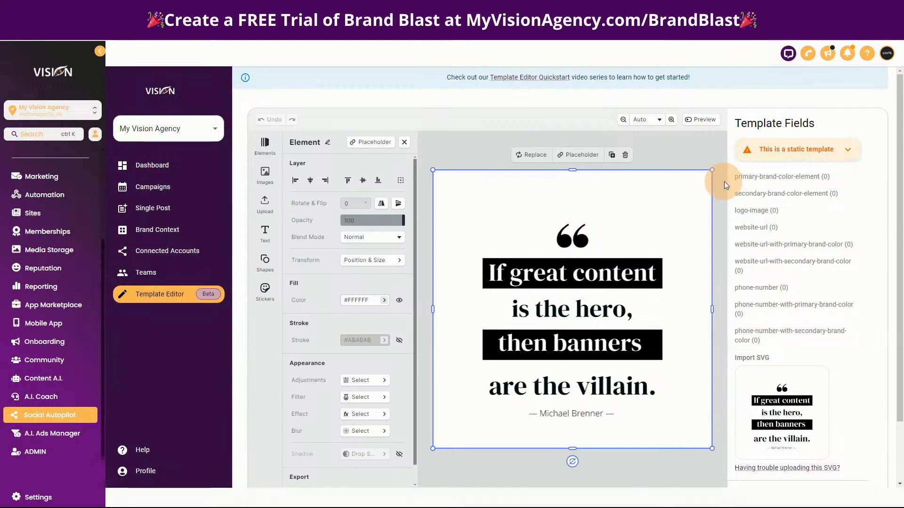
{"action": "left_click_drag", "start_coordinate": [734, 178], "coordinate": [818, 181]}
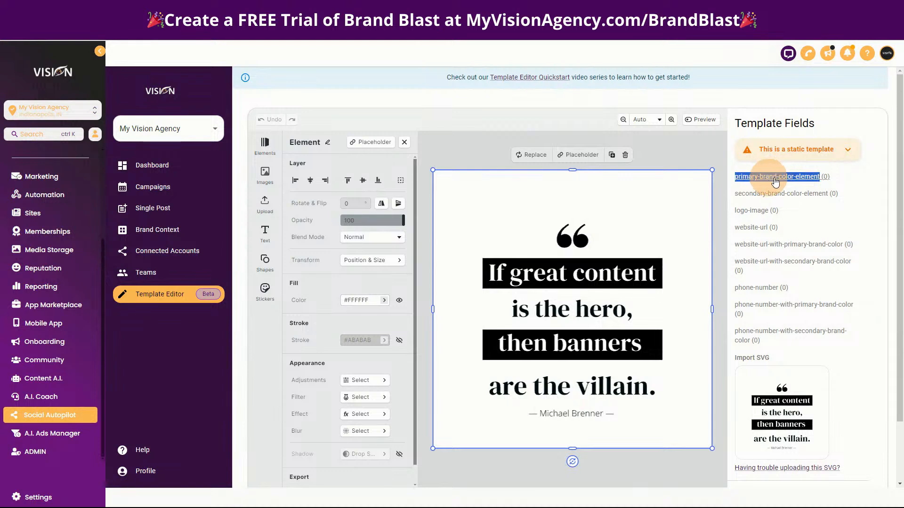
{"action": "left_click", "coordinate": [647, 193]}
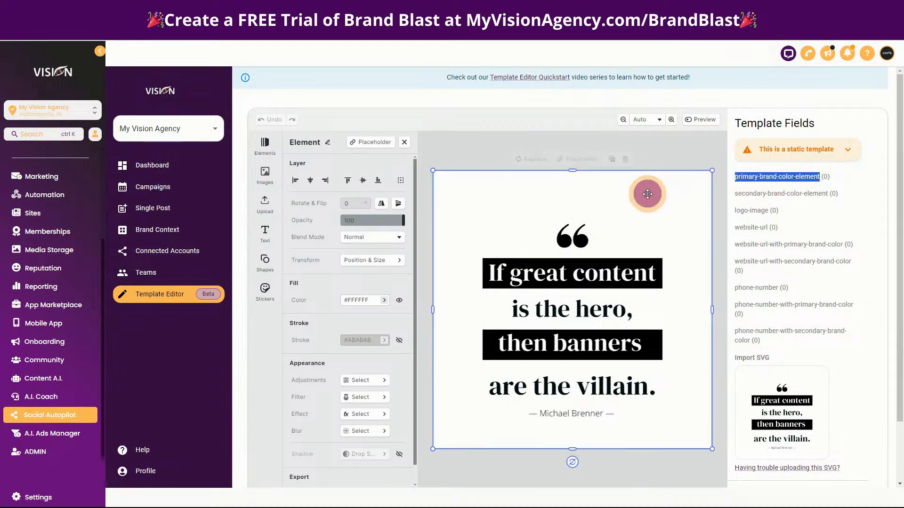
{"action": "left_click", "coordinate": [327, 142]}
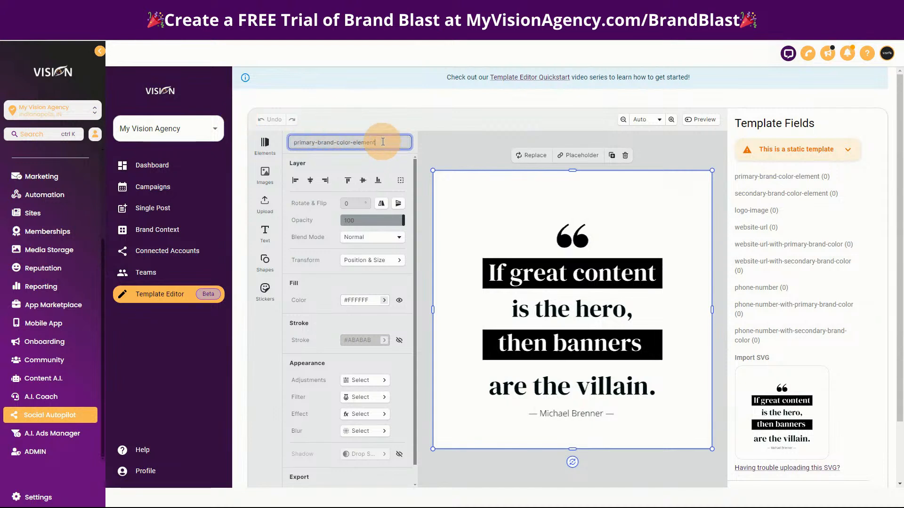
{"action": "key", "text": "Return"}
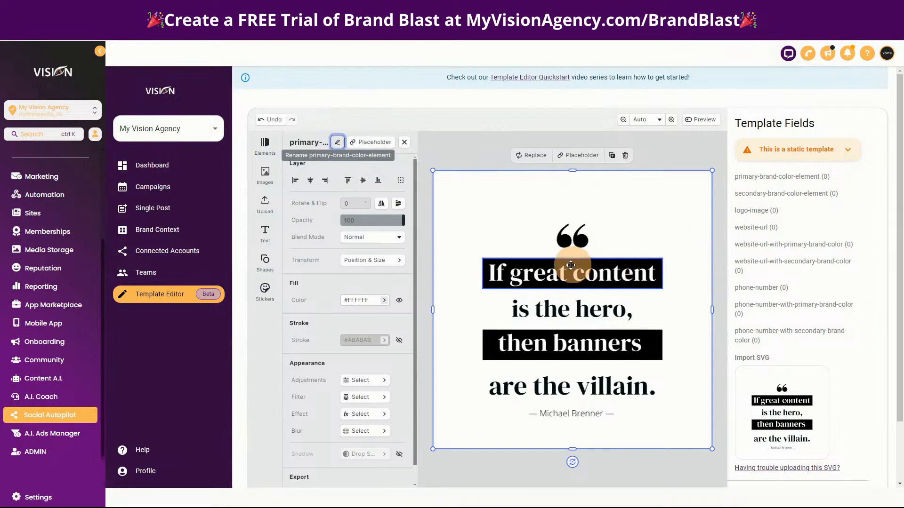
Rename both quotation mark shapes above the quote as secondary-brand-color-element.
{"action": "left_click", "coordinate": [556, 240]}
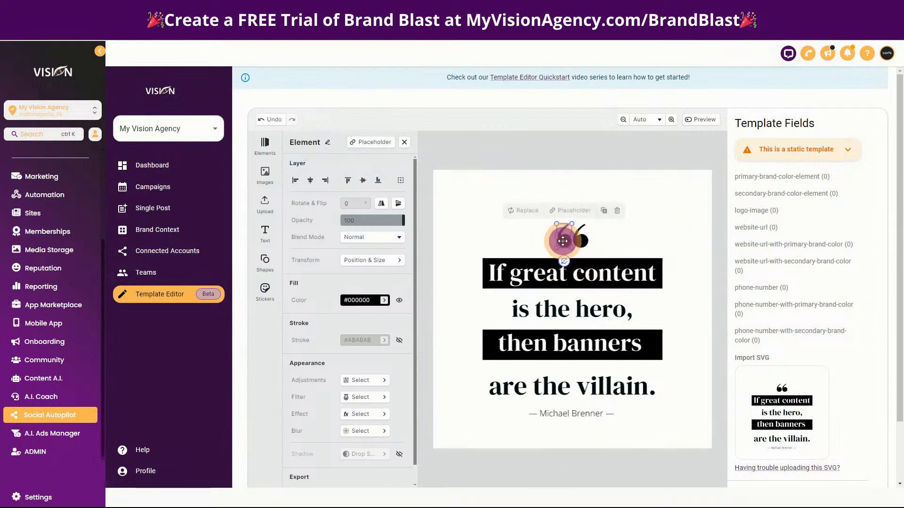
{"action": "left_click_drag", "start_coordinate": [733, 194], "coordinate": [571, 236]}
{"action": "left_click", "coordinate": [327, 143]}
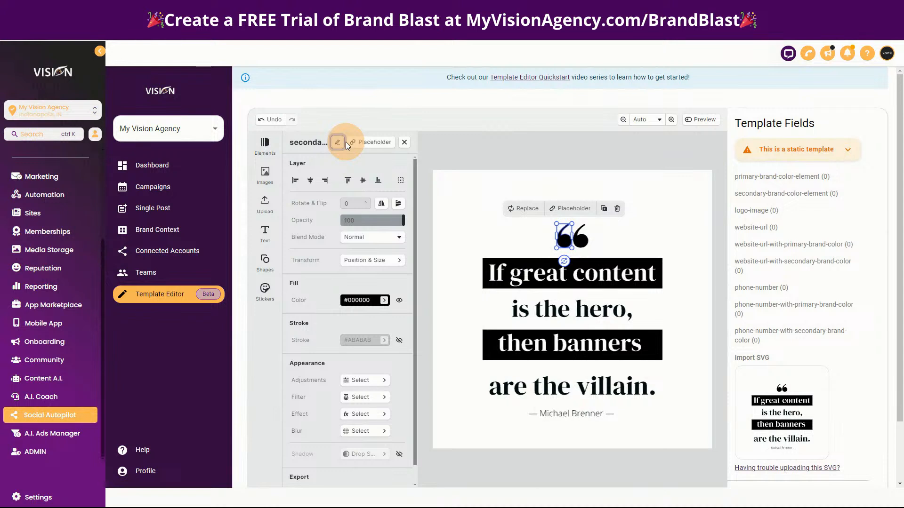
{"action": "left_click", "coordinate": [581, 239]}
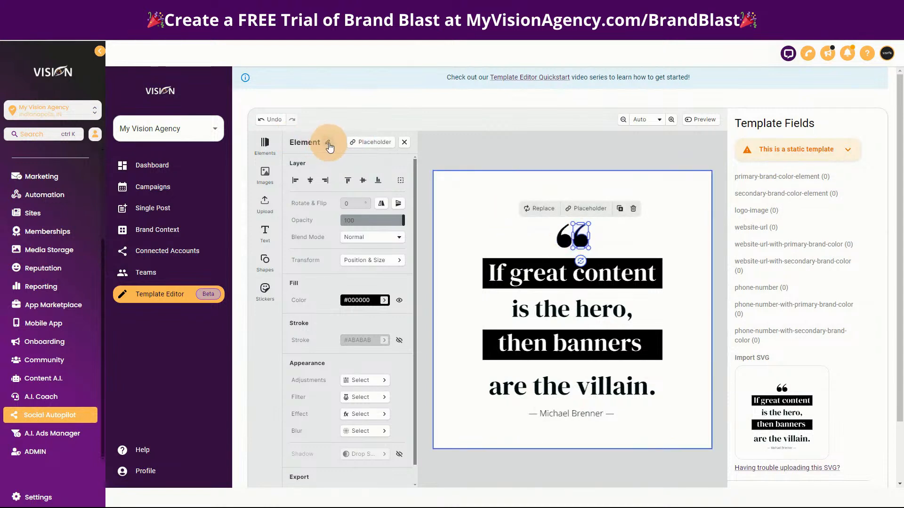
{"action": "left_click", "coordinate": [328, 142]}
{"action": "key", "text": "Return"}
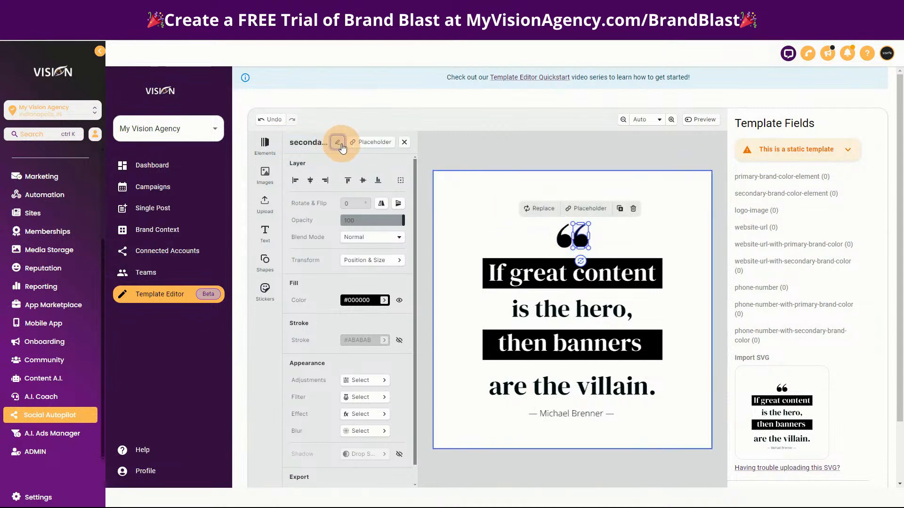
Rename the two black bars behind "If great content" and "then banners" as secondary-brand-color-element.
{"action": "left_click", "coordinate": [531, 267]}
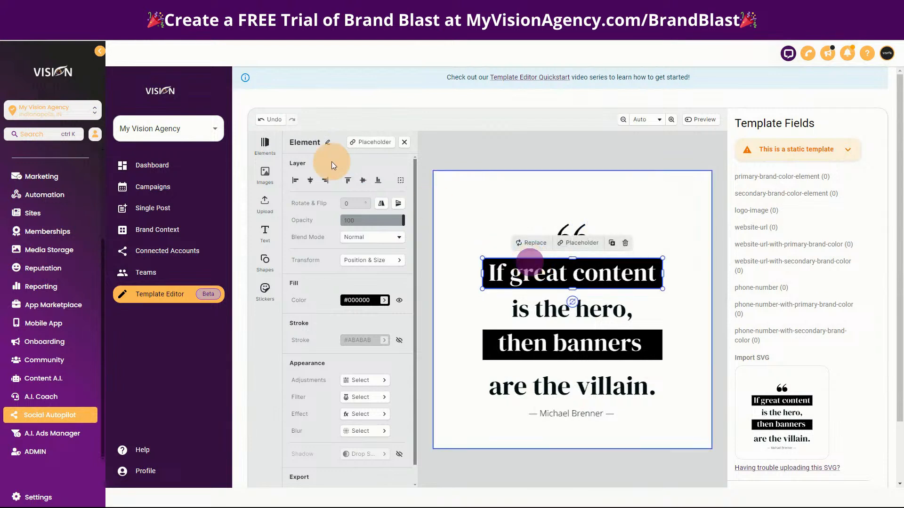
{"action": "left_click", "coordinate": [330, 143]}
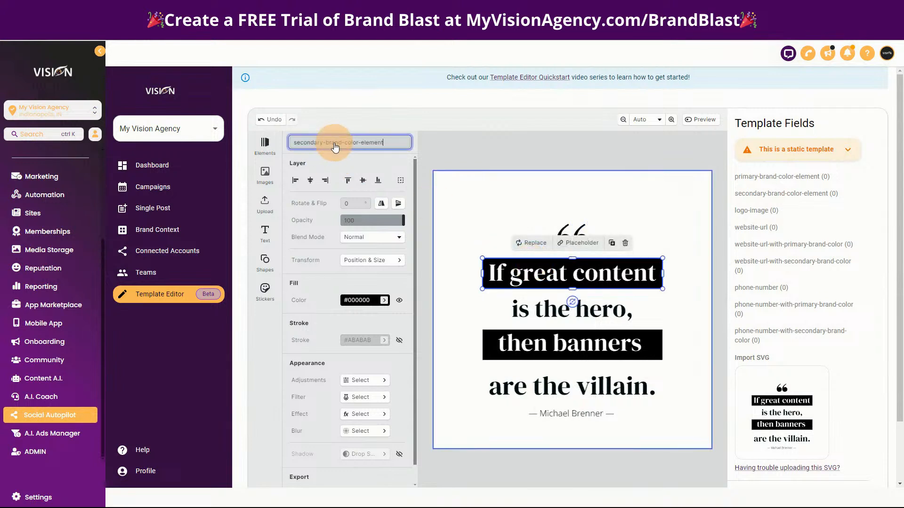
{"action": "key", "text": "Return"}
{"action": "left_click", "coordinate": [486, 350]}
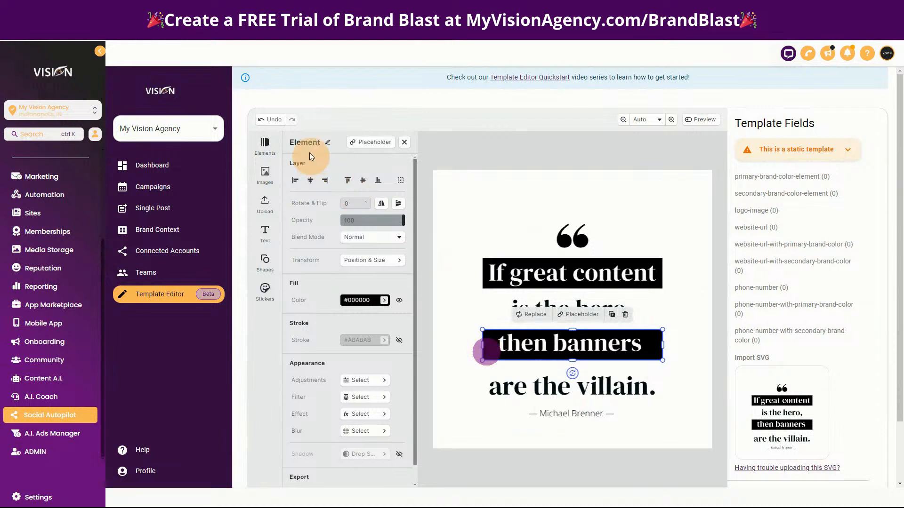
{"action": "left_click", "coordinate": [329, 143]}
{"action": "type", "text": "secondary-brand-color-element"}
{"action": "key", "text": "Return"}
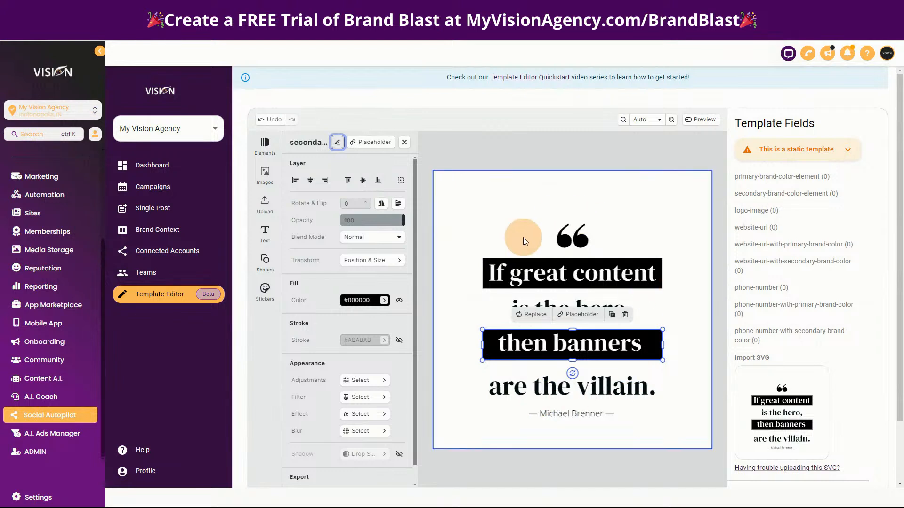
Inspect the background, the upper black bar and individual letters of "is the hero," by selecting them in turn.
{"action": "left_click", "coordinate": [643, 199]}
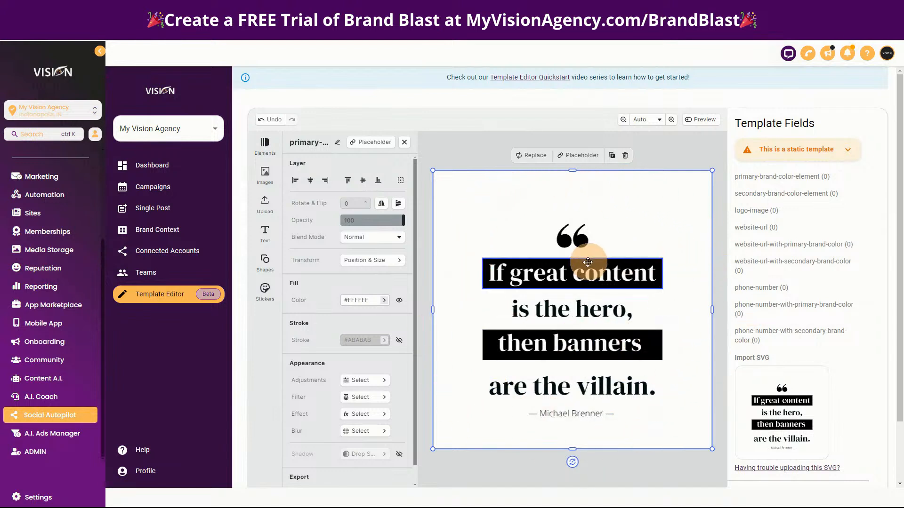
{"action": "left_click", "coordinate": [544, 262]}
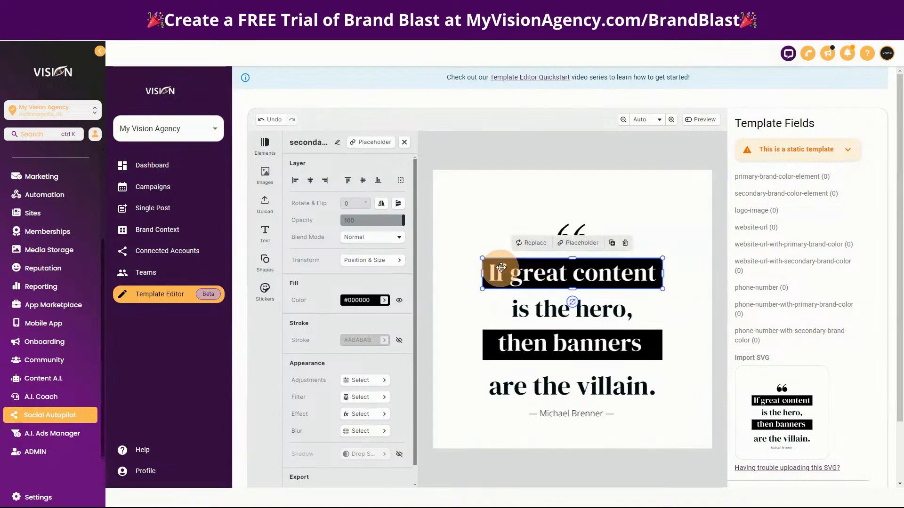
{"action": "left_click", "coordinate": [515, 312]}
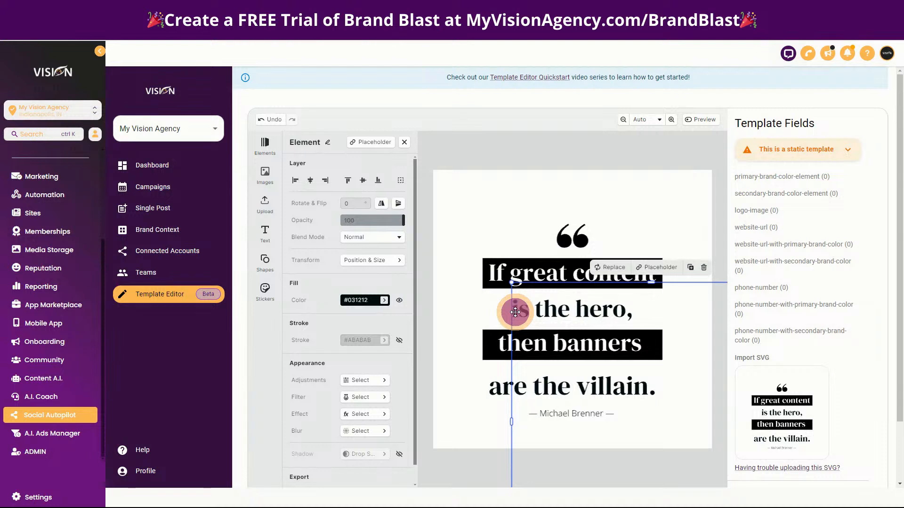
{"action": "left_click_drag", "start_coordinate": [515, 312], "coordinate": [613, 315]}
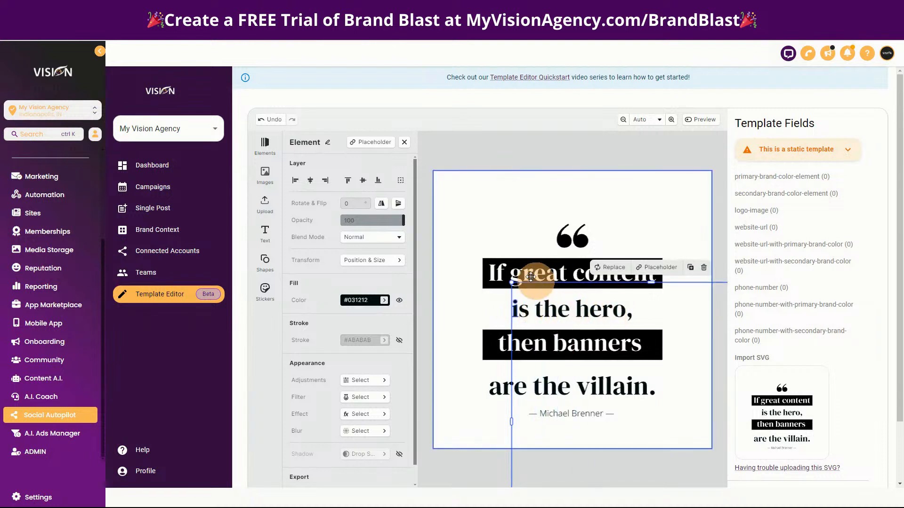
{"action": "left_click", "coordinate": [508, 194]}
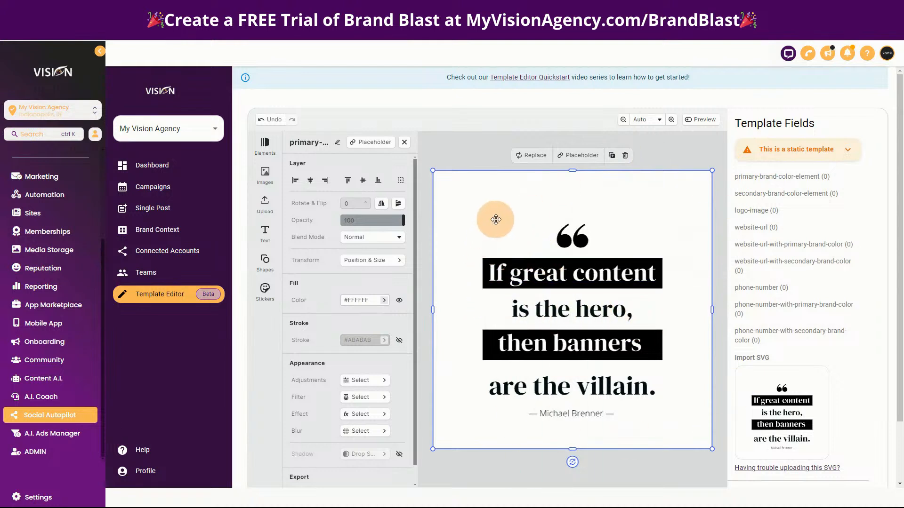
Rename the letters "i" and "s" of the word "is" in the second quote line as secondary-brand-color-element.
{"action": "left_click", "coordinate": [515, 311]}
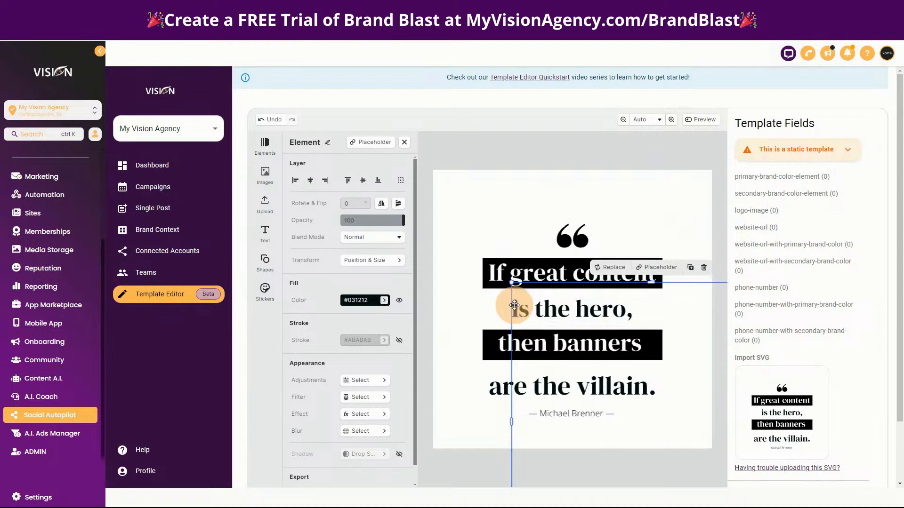
{"action": "left_click", "coordinate": [329, 143]}
{"action": "type", "text": "secondary-brand-color-element"}
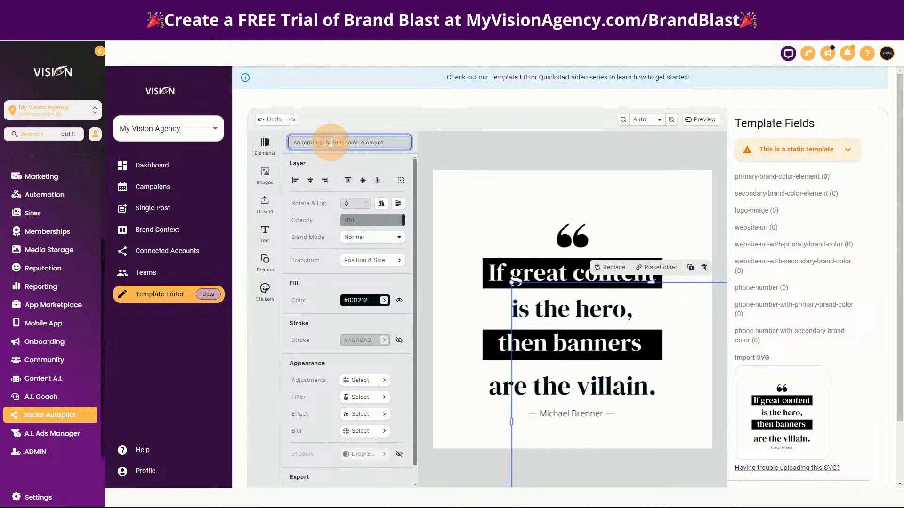
{"action": "key", "text": "Return"}
{"action": "left_click", "coordinate": [523, 310]}
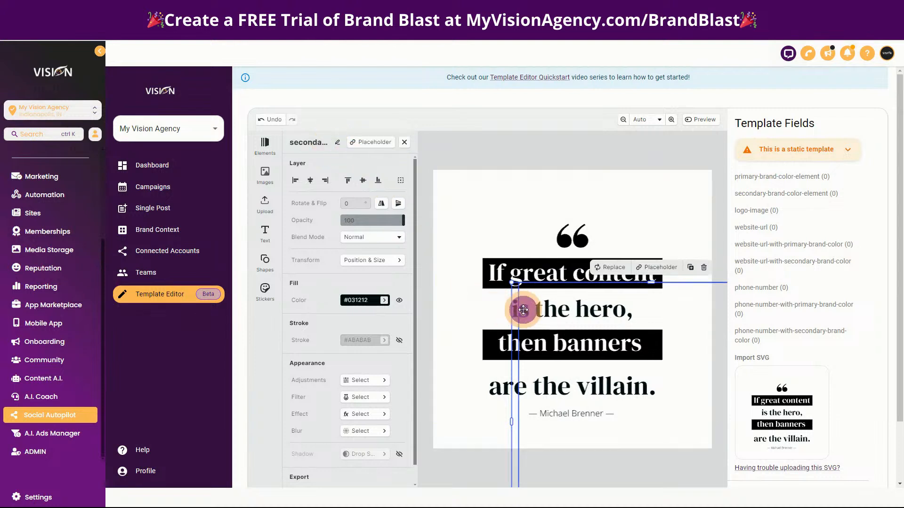
{"action": "left_click", "coordinate": [328, 146]}
{"action": "key", "text": "Return"}
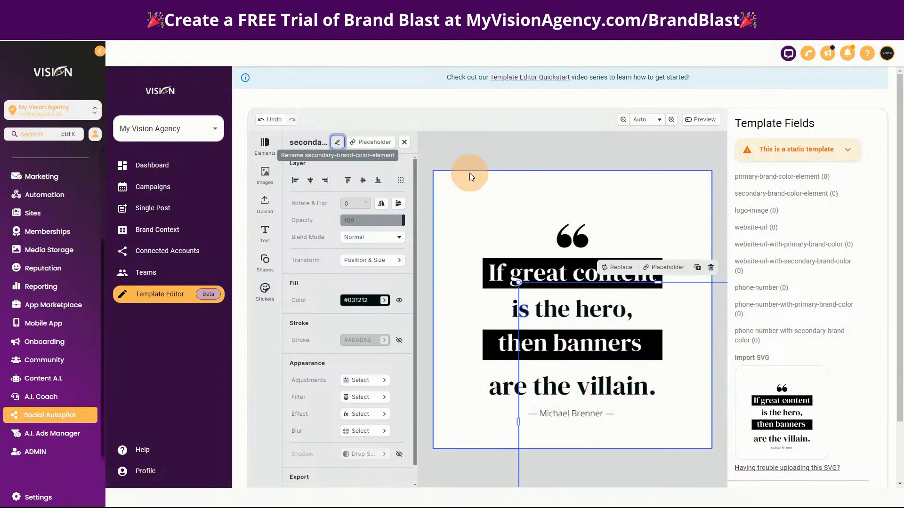
Add a headline text above the quotation marks and change its wording to "is the hero,".
{"action": "left_click", "coordinate": [477, 189]}
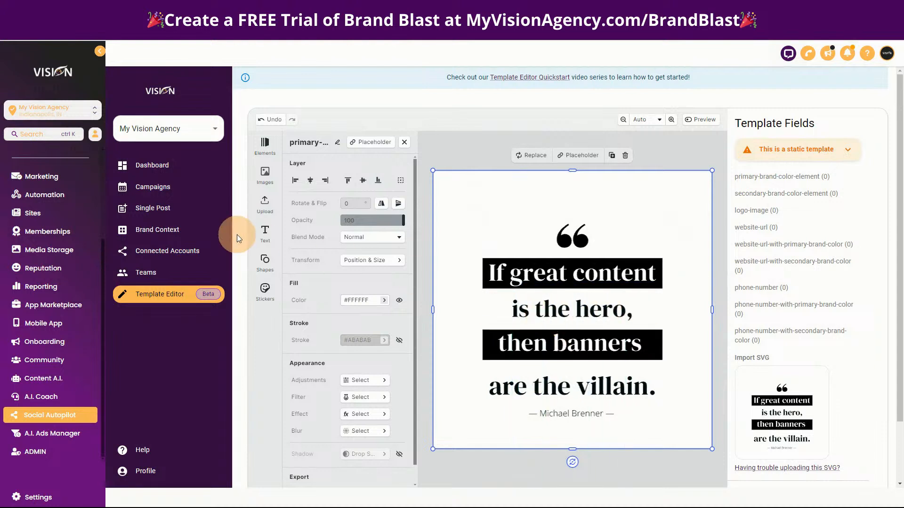
{"action": "left_click", "coordinate": [269, 241]}
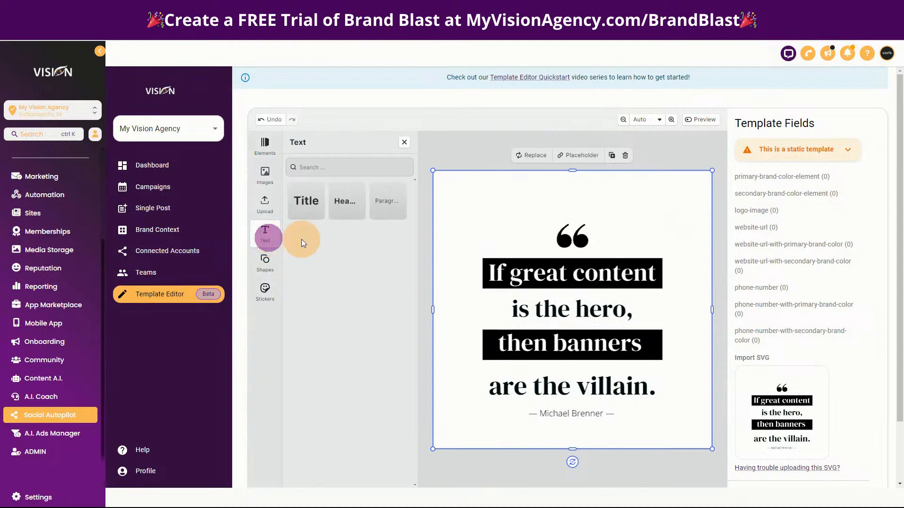
{"action": "left_click", "coordinate": [340, 203]}
{"action": "mouse_move", "coordinate": [495, 314]}
{"action": "left_mouse_down"}
{"action": "mouse_move", "coordinate": [556, 309]}
{"action": "mouse_move", "coordinate": [490, 308]}
{"action": "left_mouse_up"}
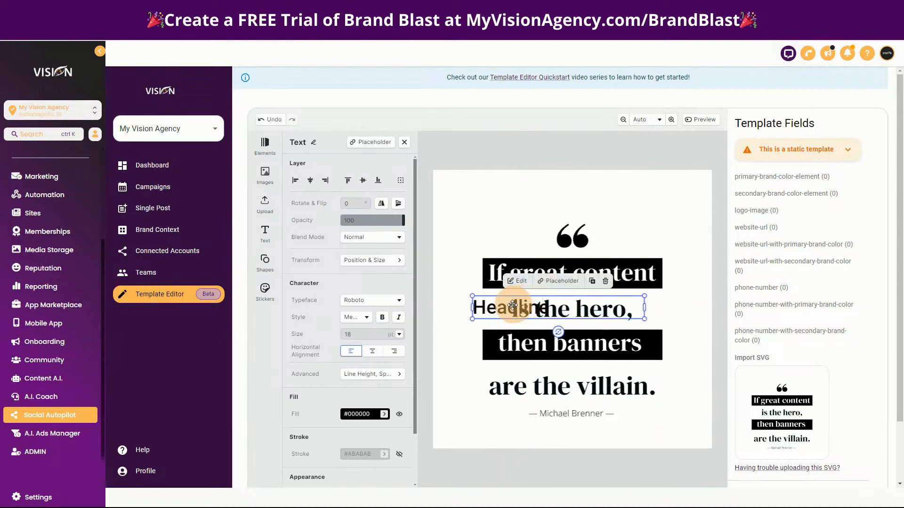
{"action": "left_click_drag", "start_coordinate": [513, 308], "coordinate": [495, 203]}
{"action": "double_click", "coordinate": [496, 203]}
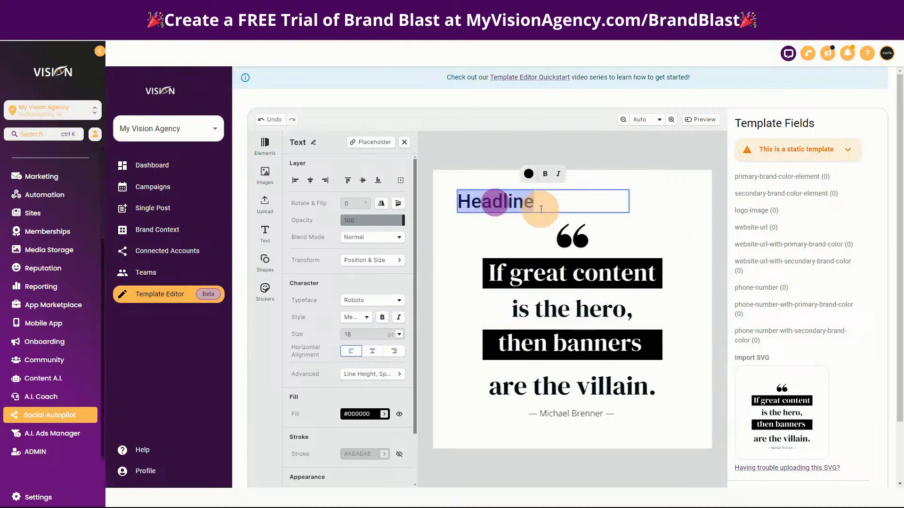
{"action": "type", "text": "is the hero,"}
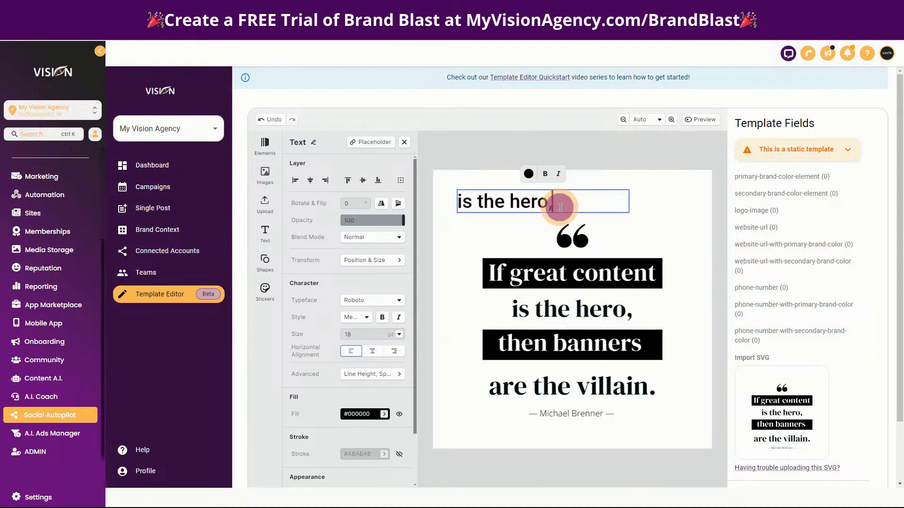
Delete the added "is the hero," headline text above the quotation marks.
{"action": "left_click_drag", "start_coordinate": [560, 207], "coordinate": [460, 198]}
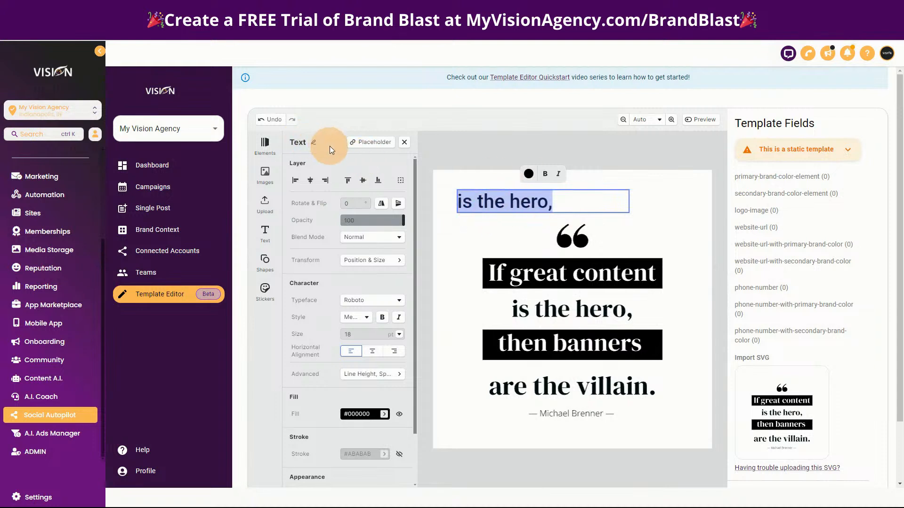
{"action": "left_click", "coordinate": [671, 225]}
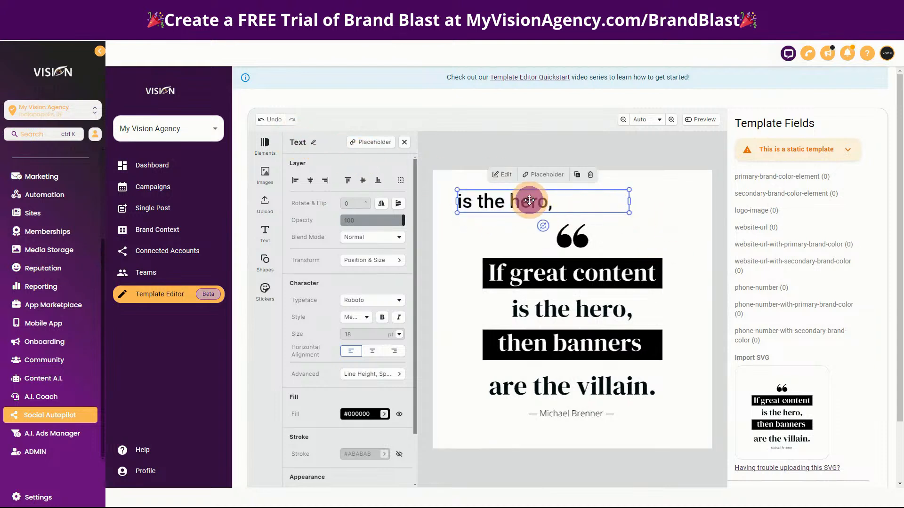
{"action": "left_click", "coordinate": [590, 176]}
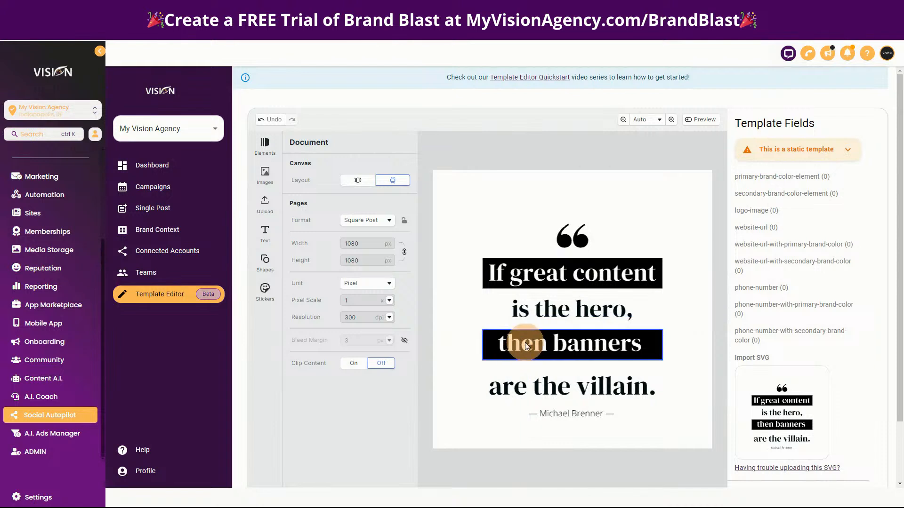
Inspect the letters of the second quote line and the background by selecting them in turn.
{"action": "left_click", "coordinate": [523, 313]}
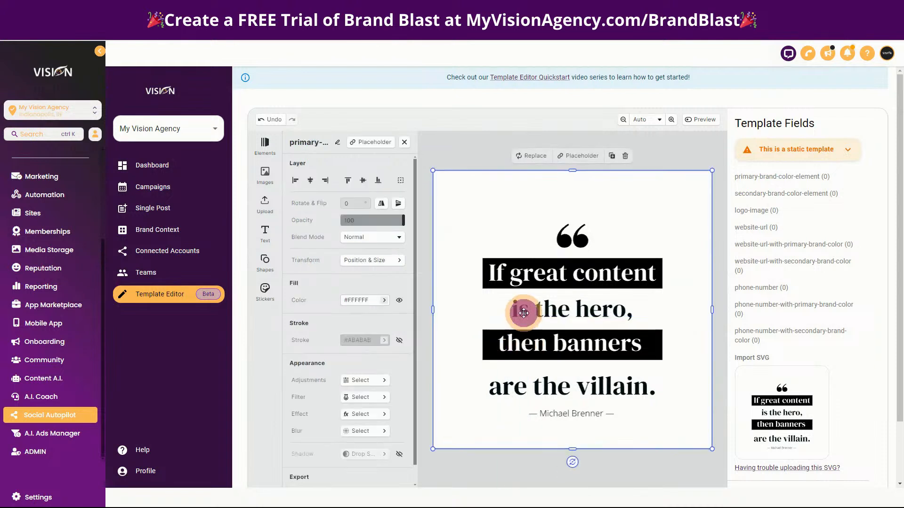
{"action": "left_click", "coordinate": [524, 312]}
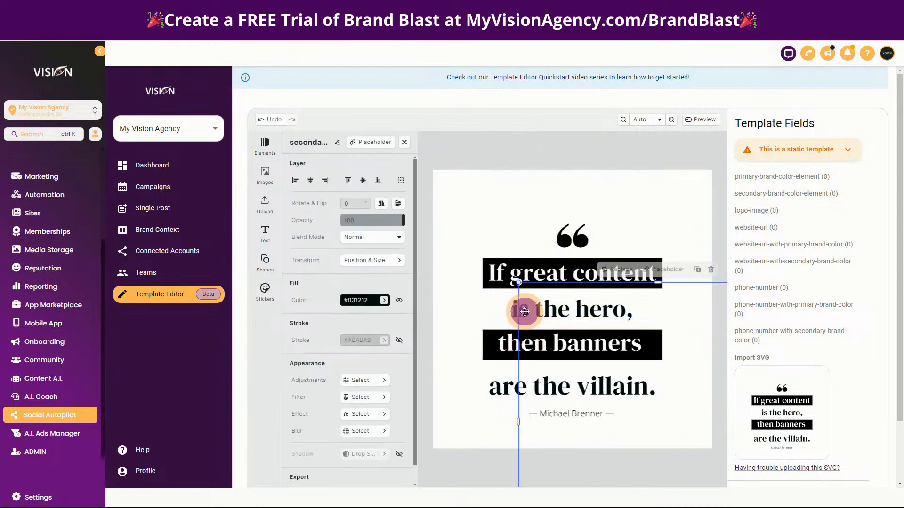
{"action": "left_click", "coordinate": [539, 313]}
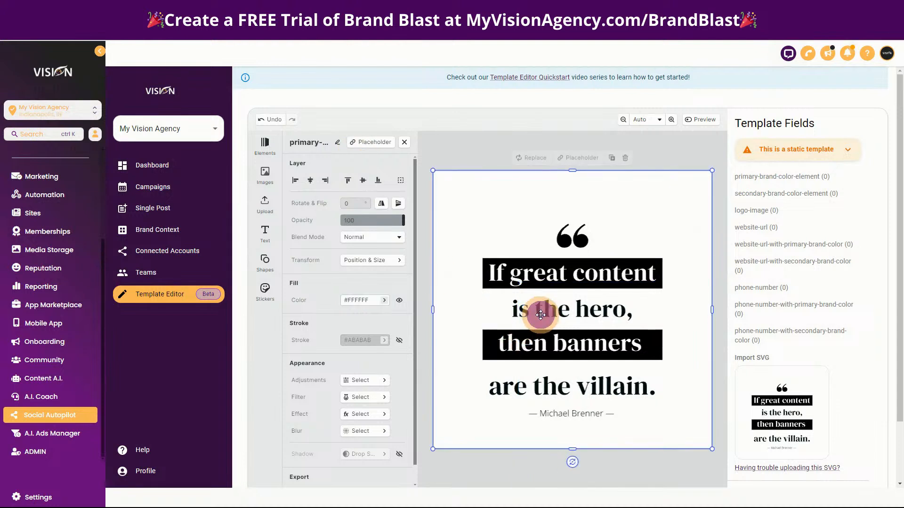
{"action": "left_click", "coordinate": [539, 314]}
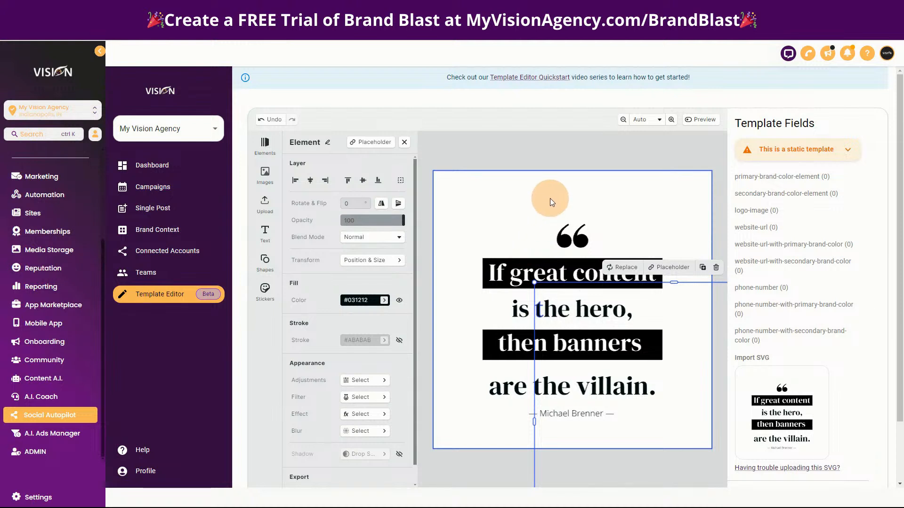
{"action": "left_click", "coordinate": [649, 198]}
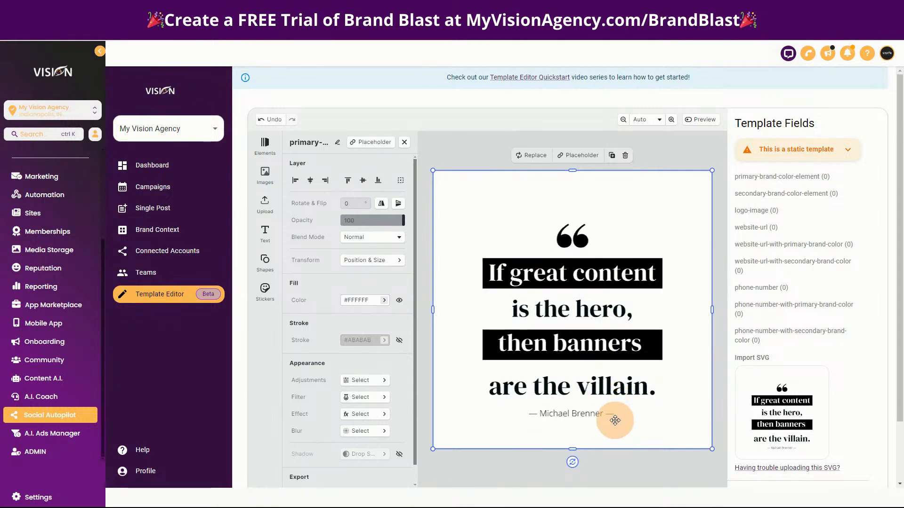
{"action": "left_click", "coordinate": [544, 415]}
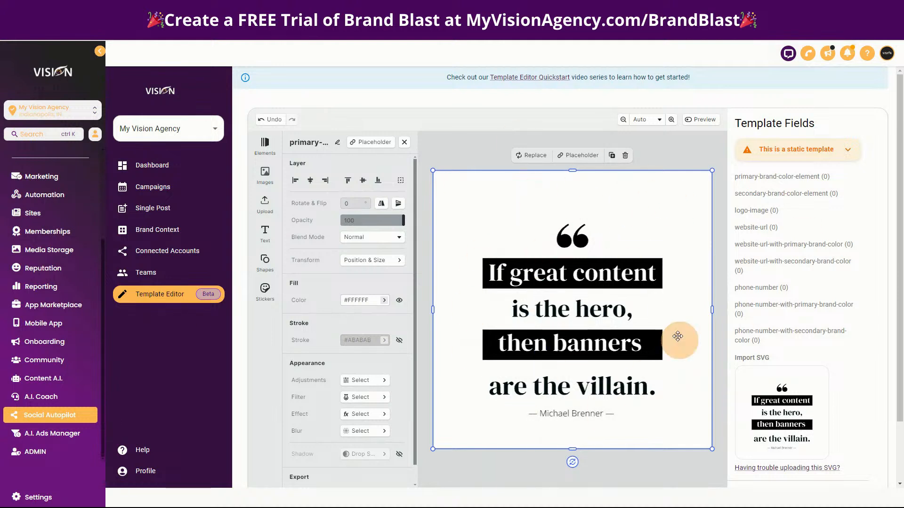
Add the first Unsplash image, shrink it and place it in the upper-left corner of the design.
{"action": "left_click", "coordinate": [263, 175]}
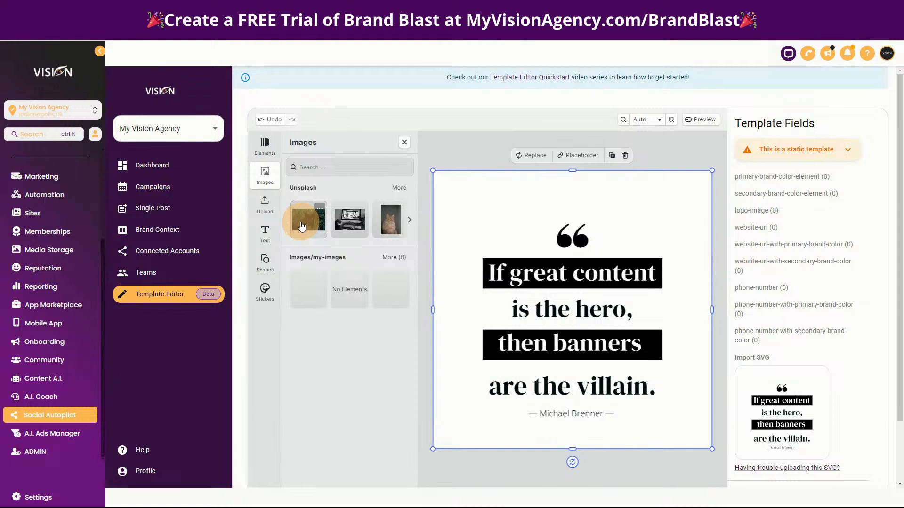
{"action": "left_click_drag", "start_coordinate": [303, 227], "coordinate": [535, 221]}
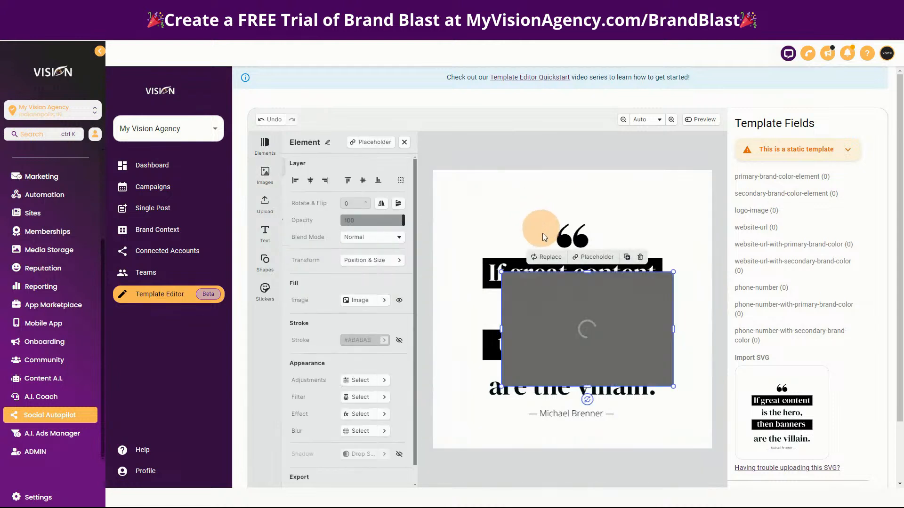
{"action": "left_click_drag", "start_coordinate": [674, 385], "coordinate": [572, 330]}
{"action": "left_click_drag", "start_coordinate": [532, 297], "coordinate": [480, 219]}
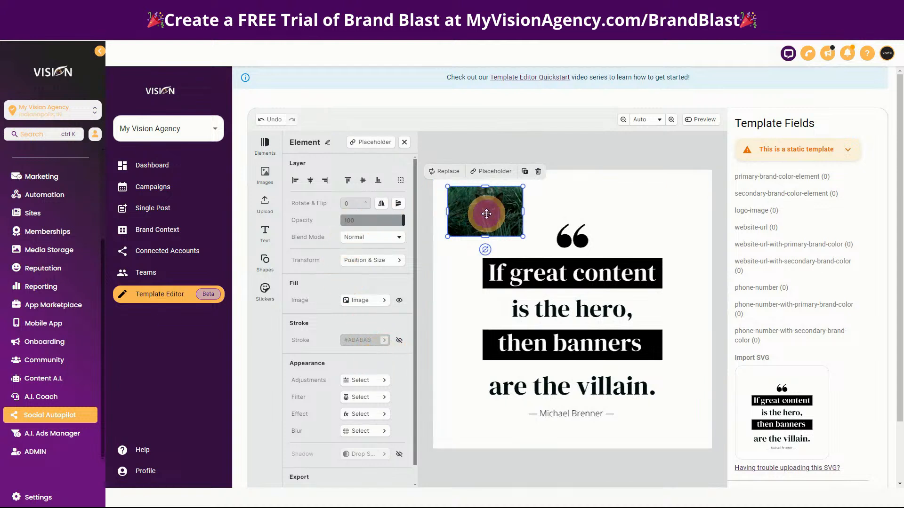
Crop the cat image with a width and height of 200 px and nudge it within its corner.
{"action": "left_click", "coordinate": [384, 302]}
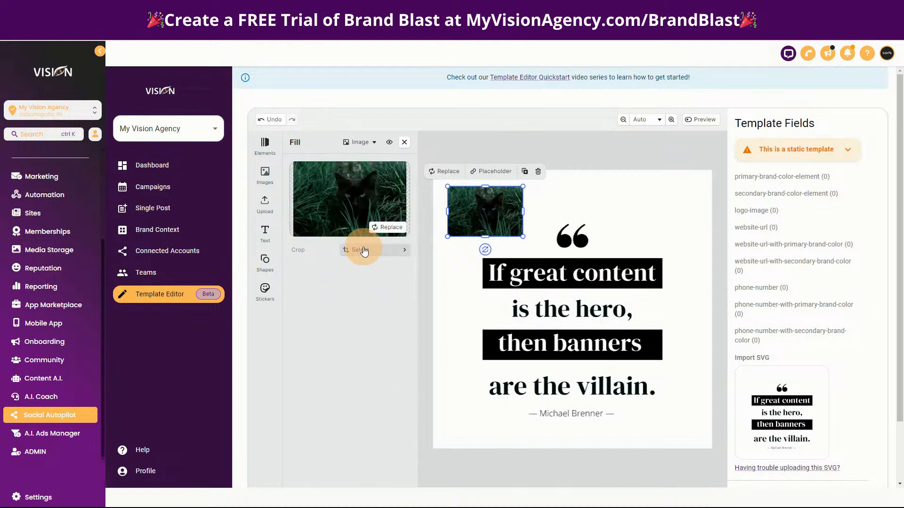
{"action": "left_click", "coordinate": [362, 249]}
{"action": "left_click_drag", "start_coordinate": [366, 181], "coordinate": [323, 190]}
{"action": "type", "text": "200200"}
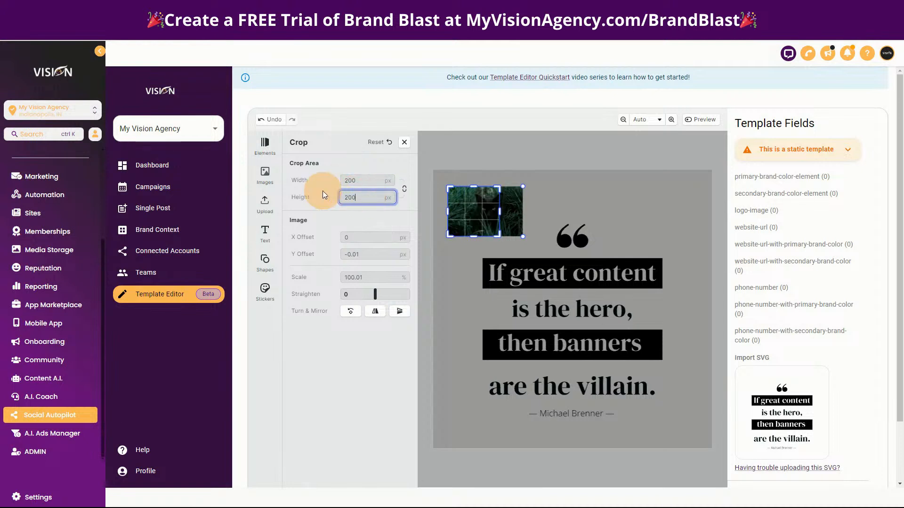
{"action": "left_click", "coordinate": [404, 142]}
{"action": "left_click_drag", "start_coordinate": [475, 215], "coordinate": [477, 212]}
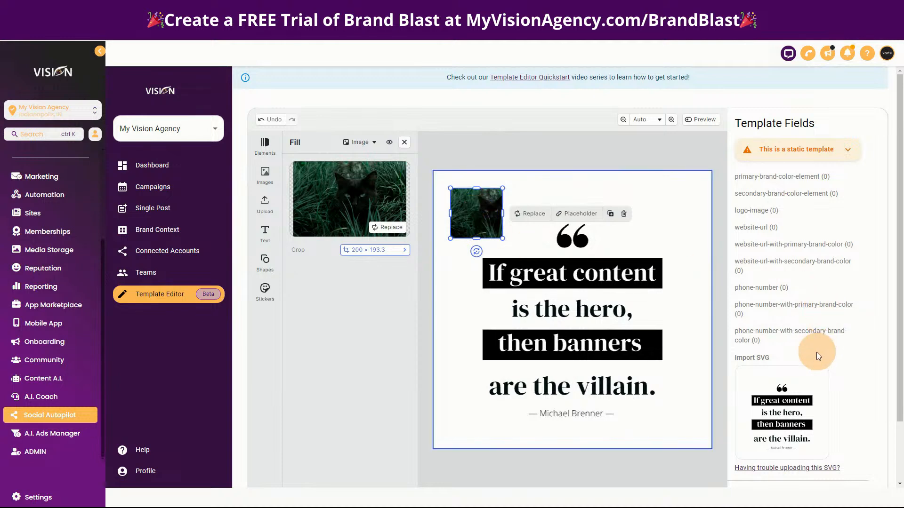
Rename the cropped cat image as logo-image, using the template field name.
{"action": "left_click_drag", "start_coordinate": [731, 210], "coordinate": [768, 213]}
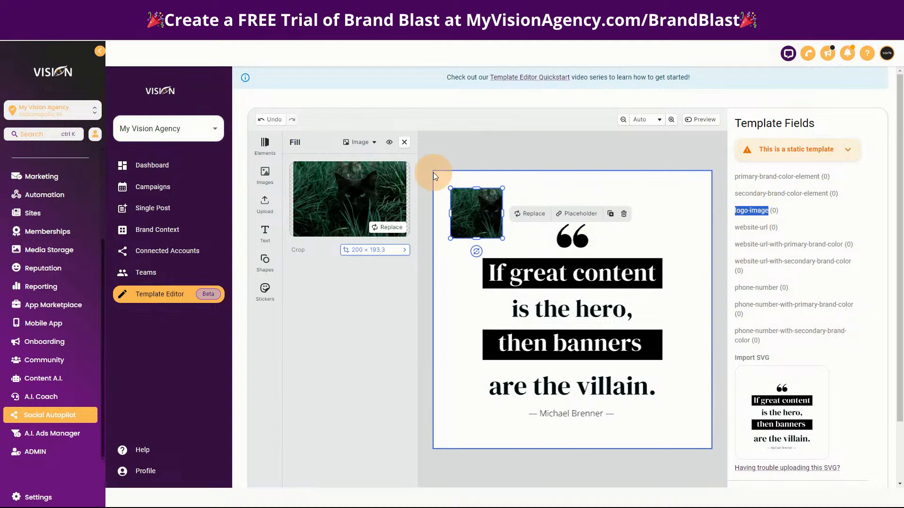
{"action": "left_click", "coordinate": [481, 211]}
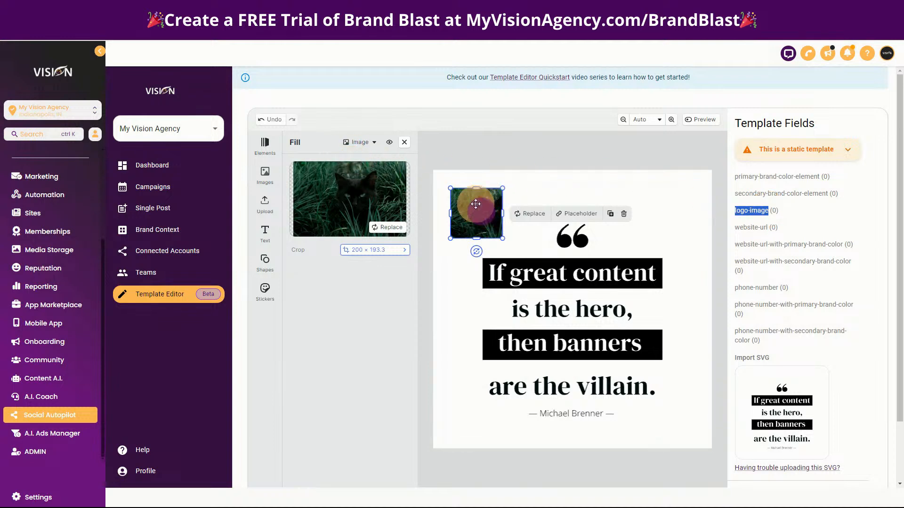
{"action": "left_click", "coordinate": [404, 140]}
{"action": "left_click", "coordinate": [330, 142]}
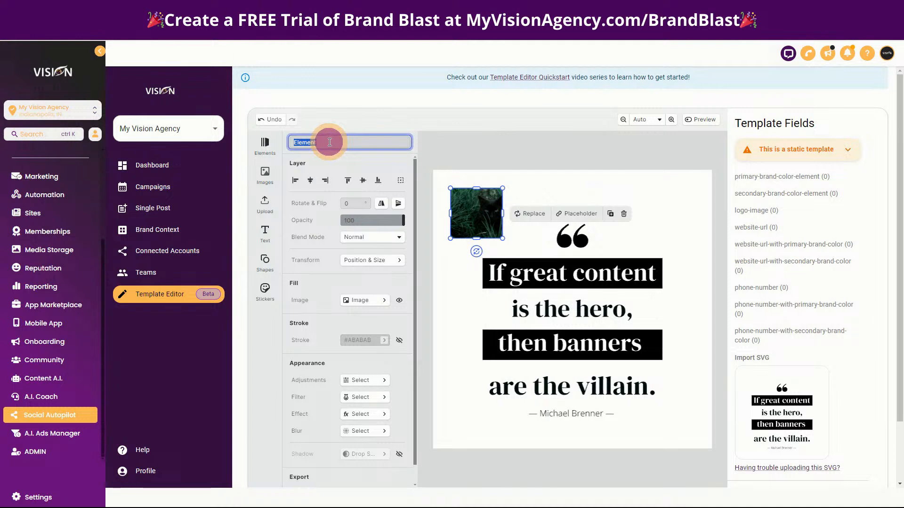
{"action": "key", "text": "Return"}
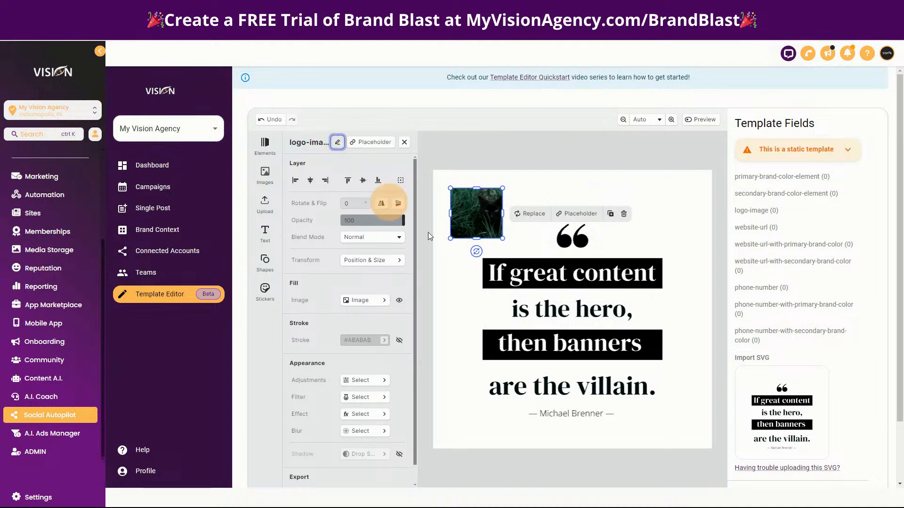
Add a paragraph text below the quote's author line and change its wording to "website".
{"action": "left_click", "coordinate": [537, 432]}
{"action": "left_click", "coordinate": [266, 241]}
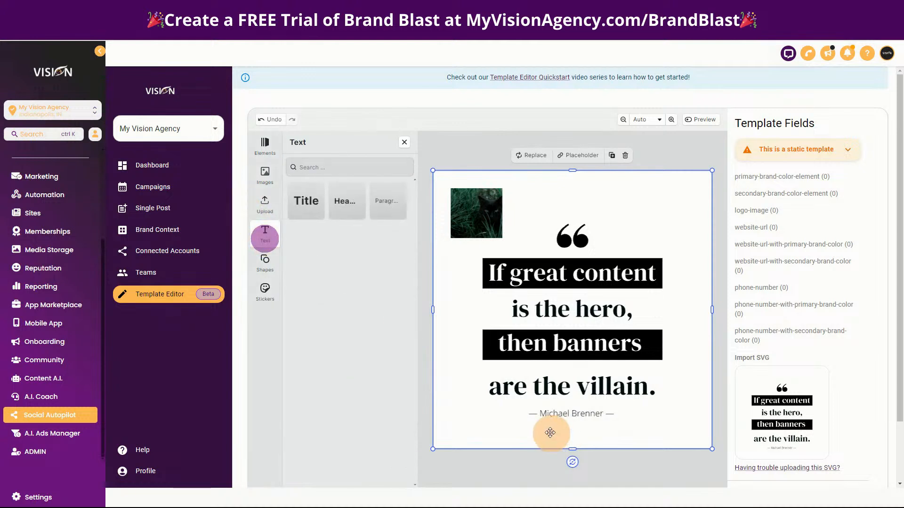
{"action": "left_click_drag", "start_coordinate": [388, 202], "coordinate": [571, 429]}
{"action": "left_click", "coordinate": [521, 325]}
{"action": "left_click_drag", "start_coordinate": [526, 336], "coordinate": [509, 431]}
{"action": "double_click", "coordinate": [584, 432]}
{"action": "type", "text": "website"}
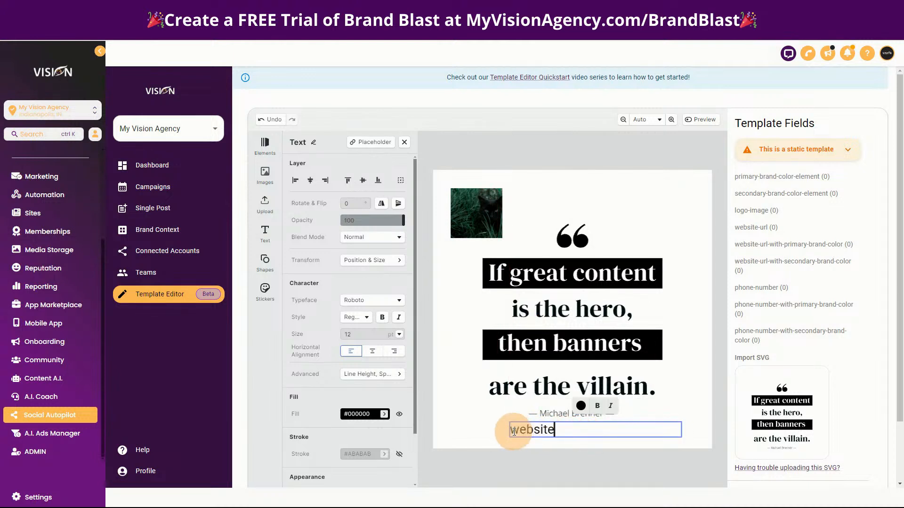
Center-align the "website" text and move its box so it is centered under the author line.
{"action": "left_click", "coordinate": [372, 351]}
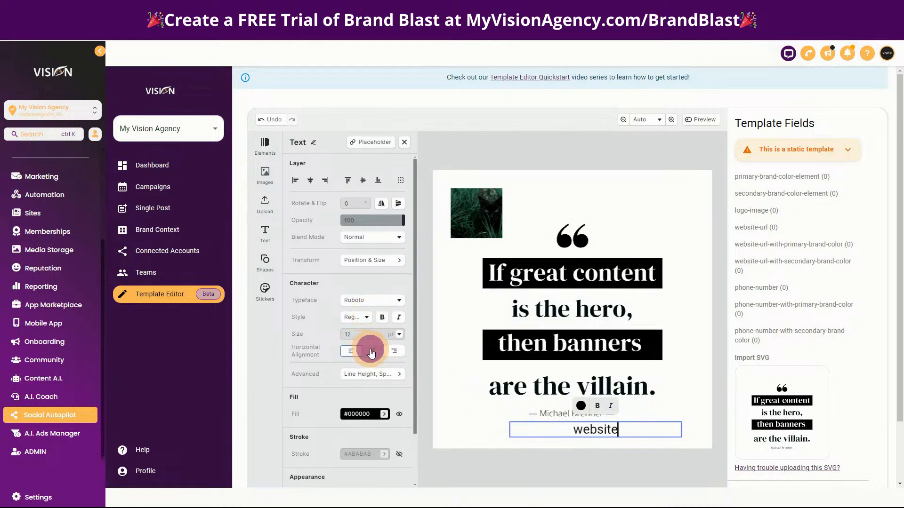
{"action": "left_click", "coordinate": [701, 410]}
{"action": "left_click_drag", "start_coordinate": [650, 432], "coordinate": [620, 430]}
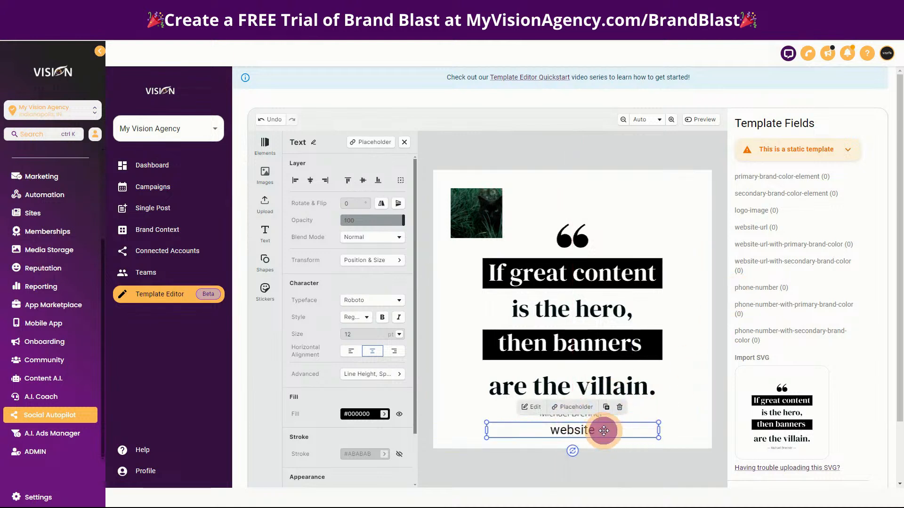
{"action": "double_click", "coordinate": [537, 430]}
{"action": "left_click_drag", "start_coordinate": [550, 431], "coordinate": [600, 432]}
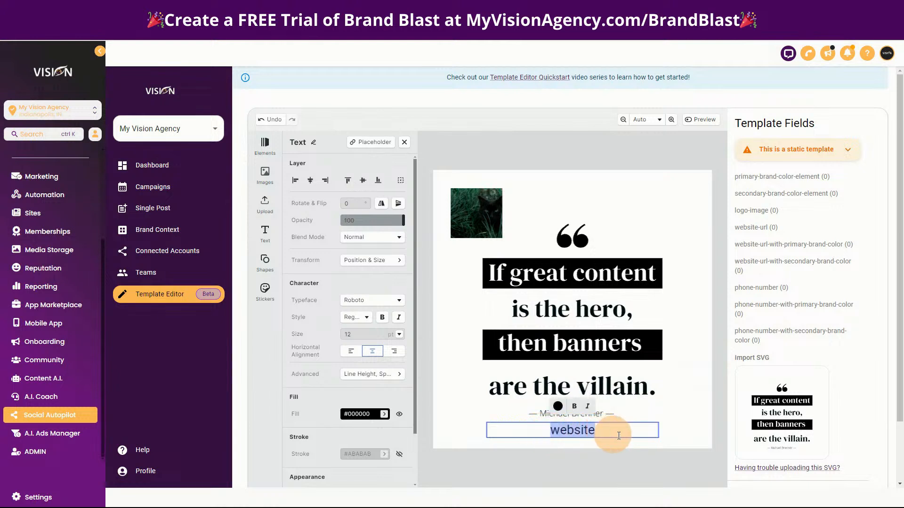
{"action": "left_click", "coordinate": [671, 417]}
{"action": "left_click_drag", "start_coordinate": [647, 485], "coordinate": [730, 253]}
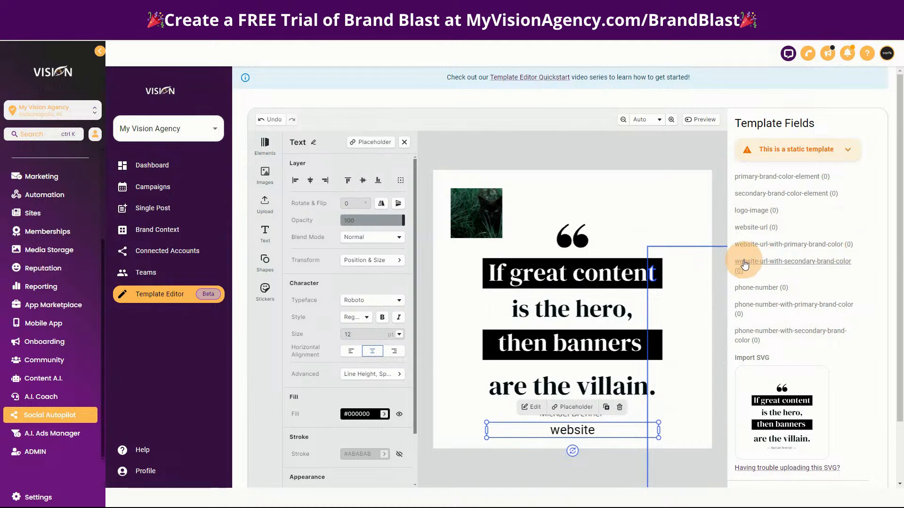
{"action": "left_click", "coordinate": [665, 198]}
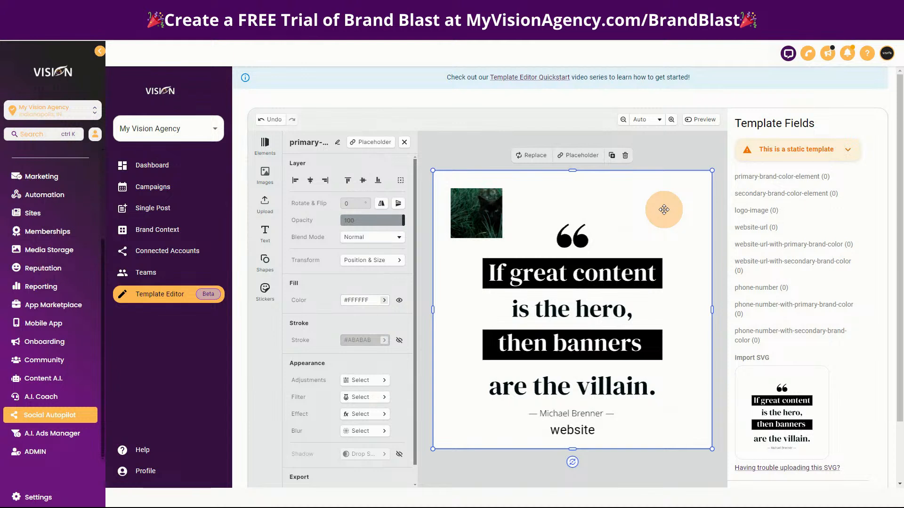
{"action": "left_click_drag", "start_coordinate": [579, 431], "coordinate": [577, 431]}
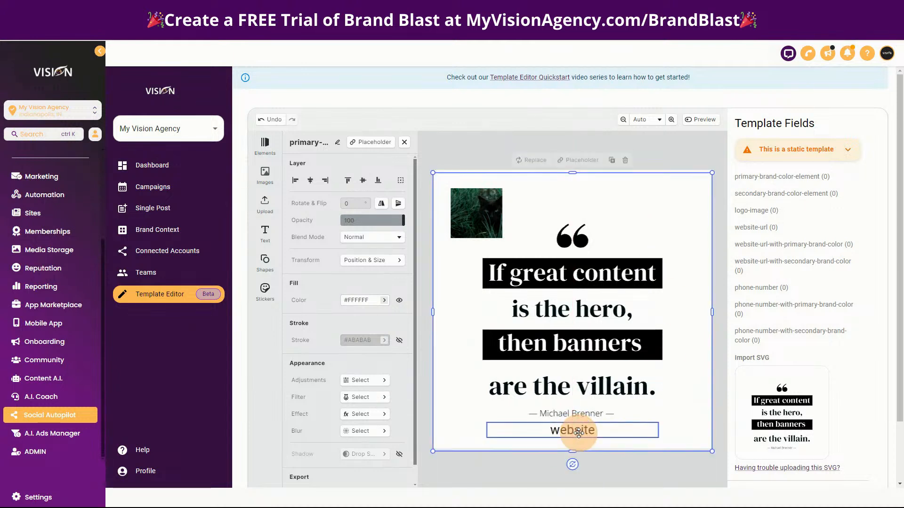
{"action": "double_click", "coordinate": [555, 430]}
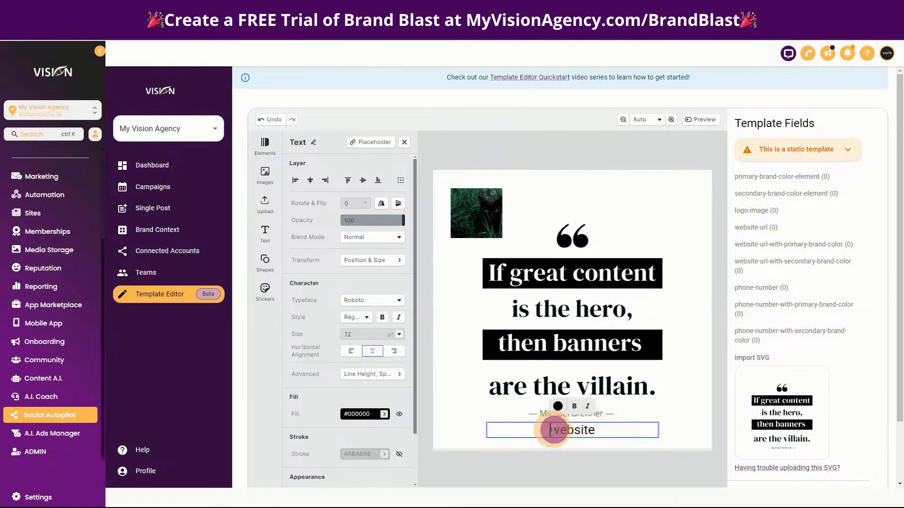
{"action": "left_click_drag", "start_coordinate": [554, 430], "coordinate": [622, 430]}
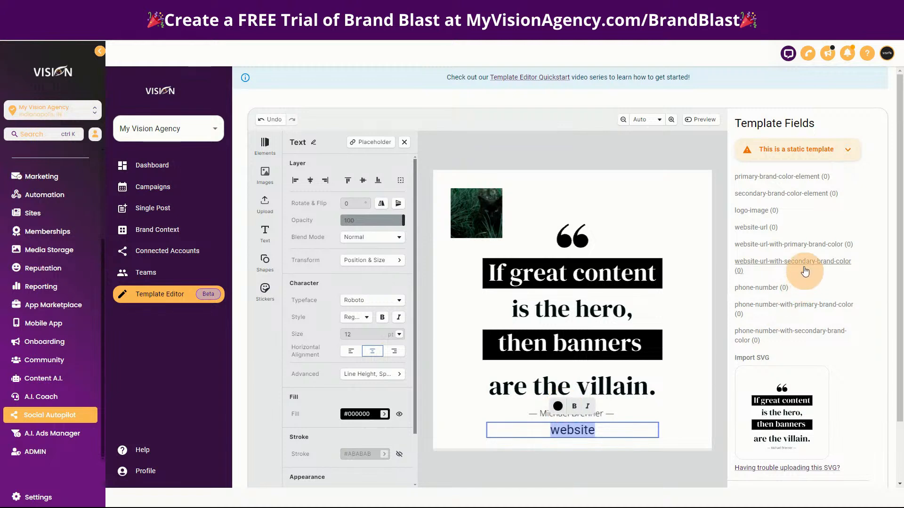
{"action": "left_click", "coordinate": [734, 262]}
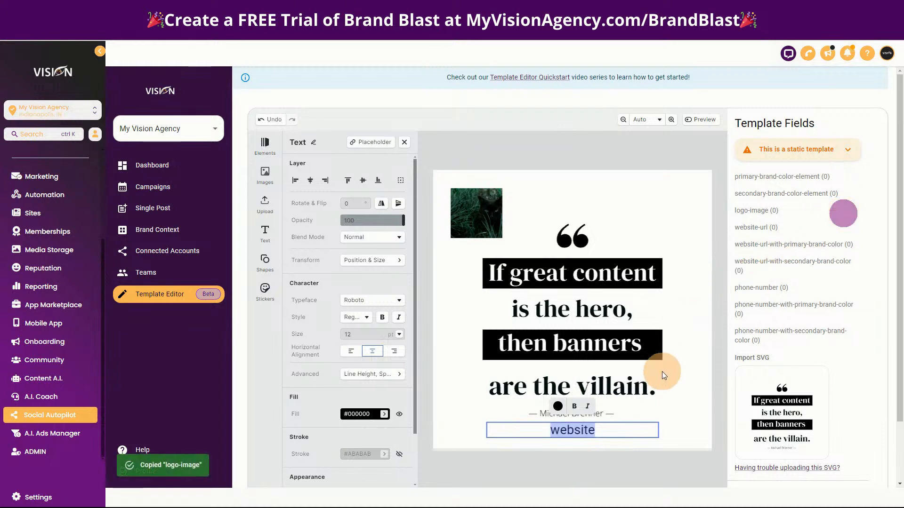
{"action": "left_click", "coordinate": [685, 369]}
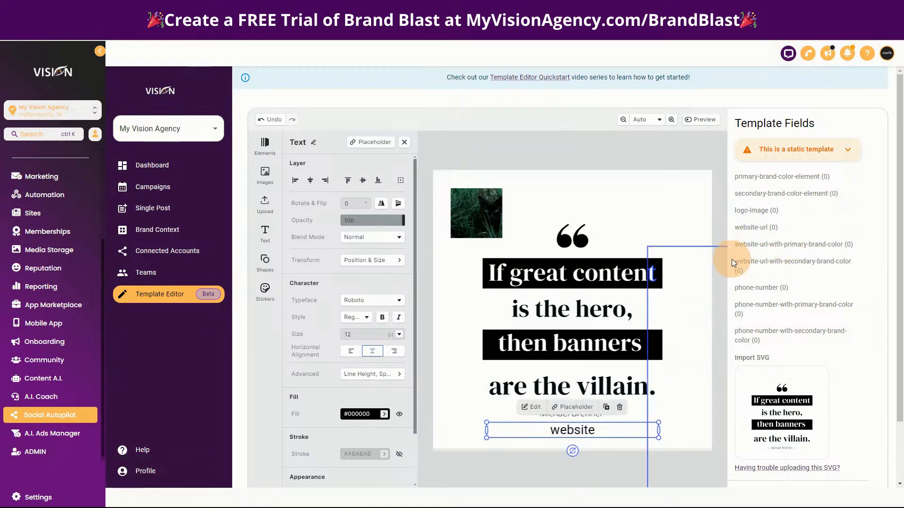
Rename the "website" text as website-url-with-secondary-brand-color and realign the white background with the canvas.
{"action": "left_click_drag", "start_coordinate": [733, 263], "coordinate": [852, 266]}
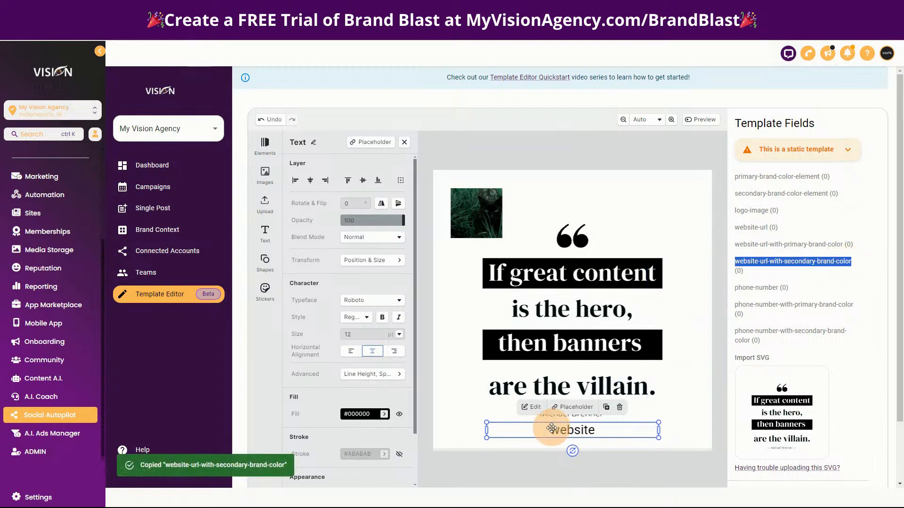
{"action": "left_click", "coordinate": [313, 141]}
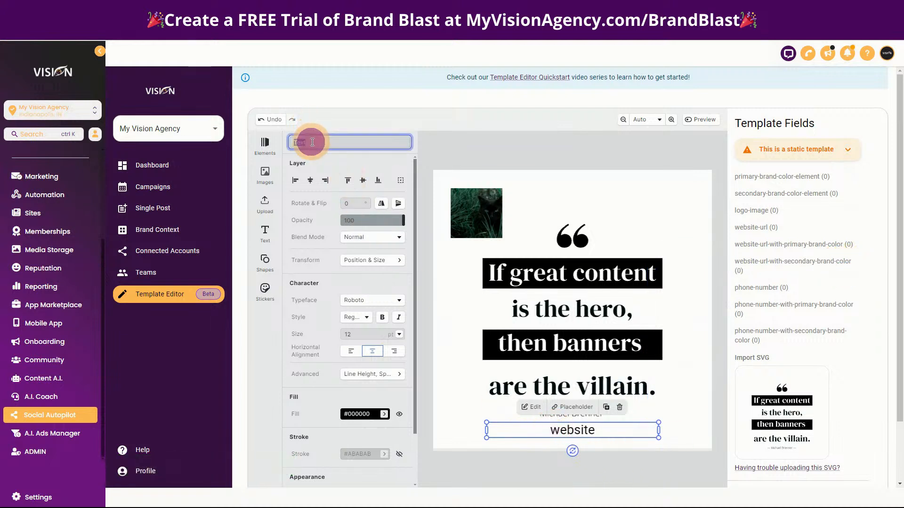
{"action": "key", "text": "ctrl+v"}
{"action": "key", "text": "Return"}
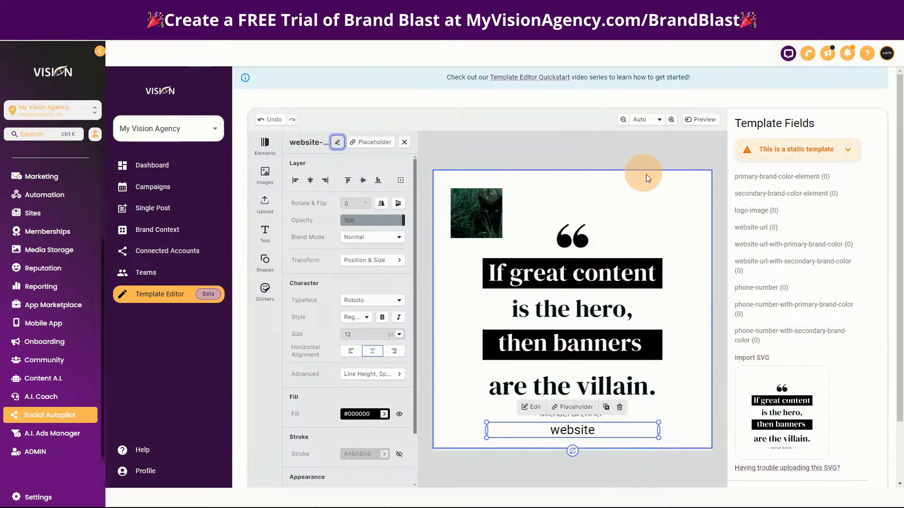
{"action": "left_click", "coordinate": [691, 203]}
{"action": "left_click_drag", "start_coordinate": [692, 204], "coordinate": [672, 202]}
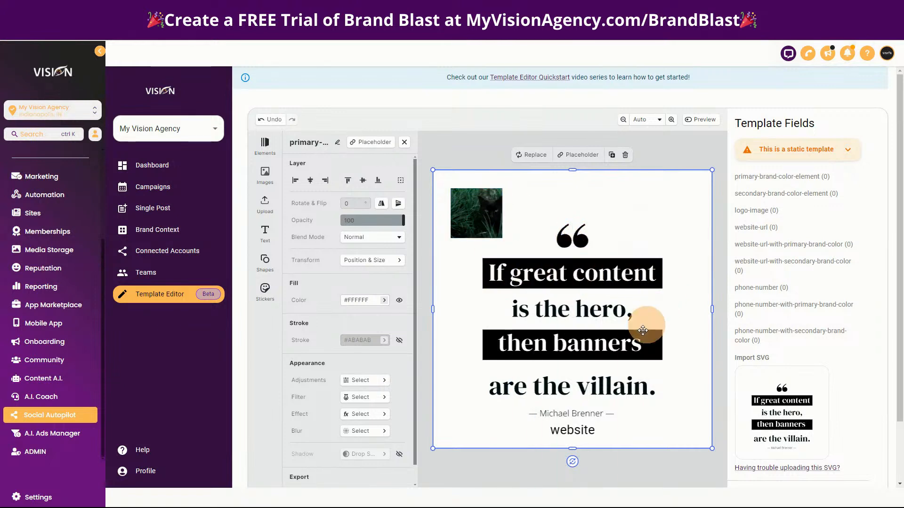
Save the static quote template with its brand color, logo and website elements.
{"action": "left_click_drag", "start_coordinate": [572, 427], "coordinate": [573, 431]}
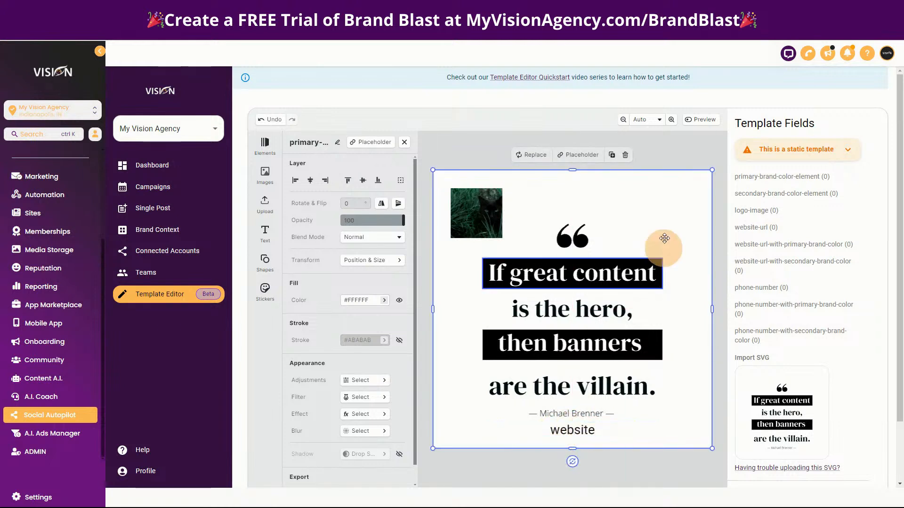
{"action": "left_click", "coordinate": [664, 199]}
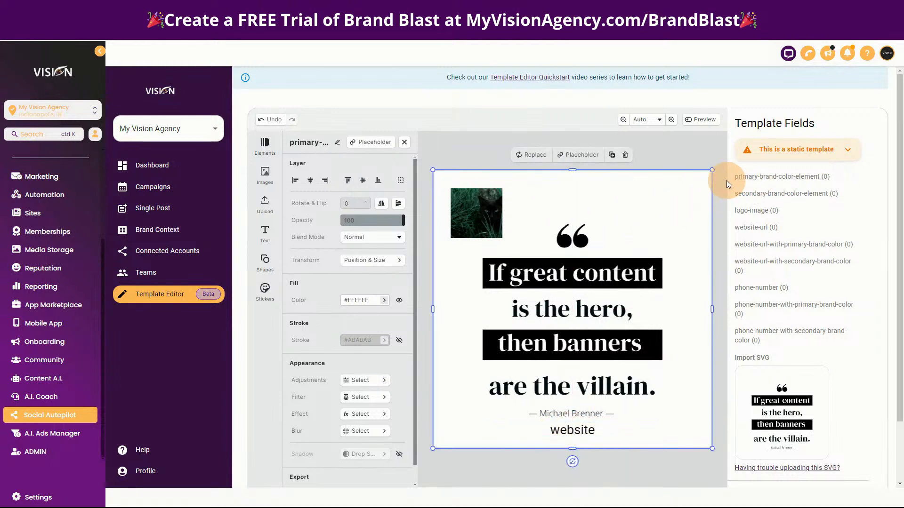
{"action": "mouse_move", "coordinate": [820, 432]}
{"action": "scroll", "coordinate": [866, 405], "scroll_direction": "down", "scroll_amount": 2}
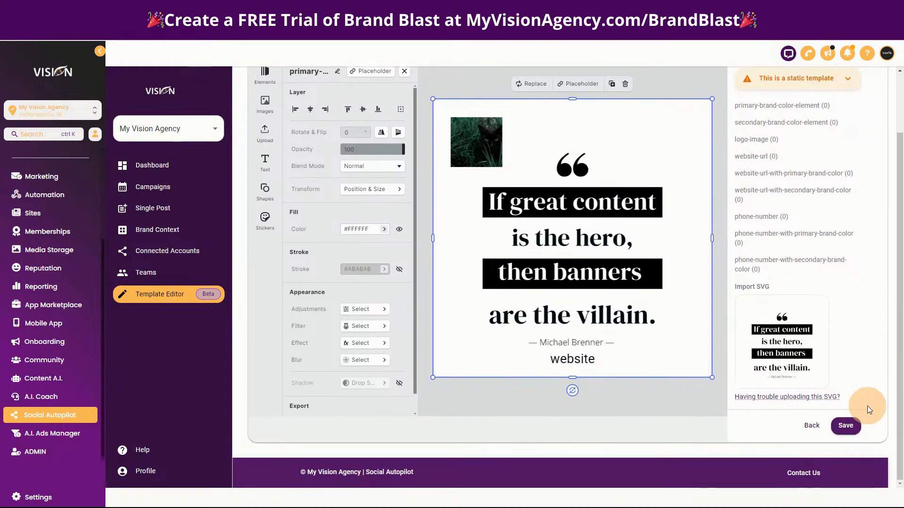
{"action": "left_click", "coordinate": [847, 427]}
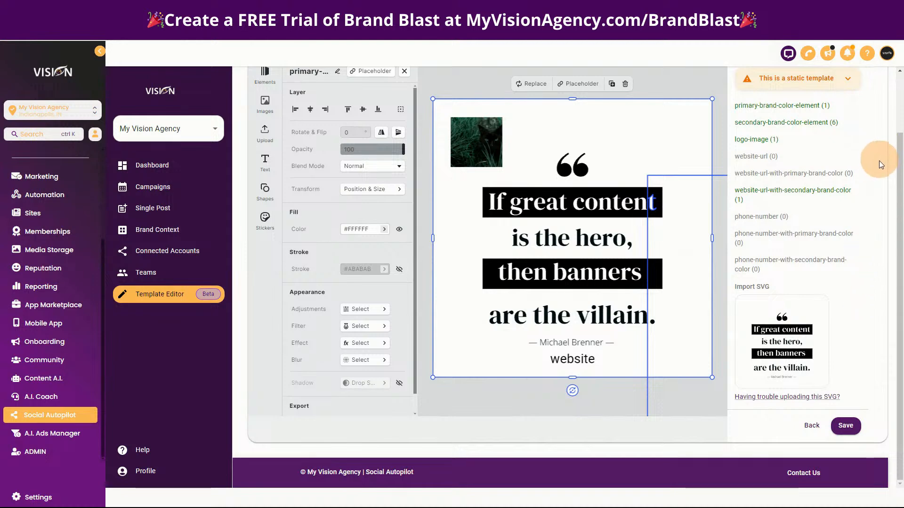
{"action": "scroll", "coordinate": [874, 230], "scroll_direction": "up", "scroll_amount": 2}
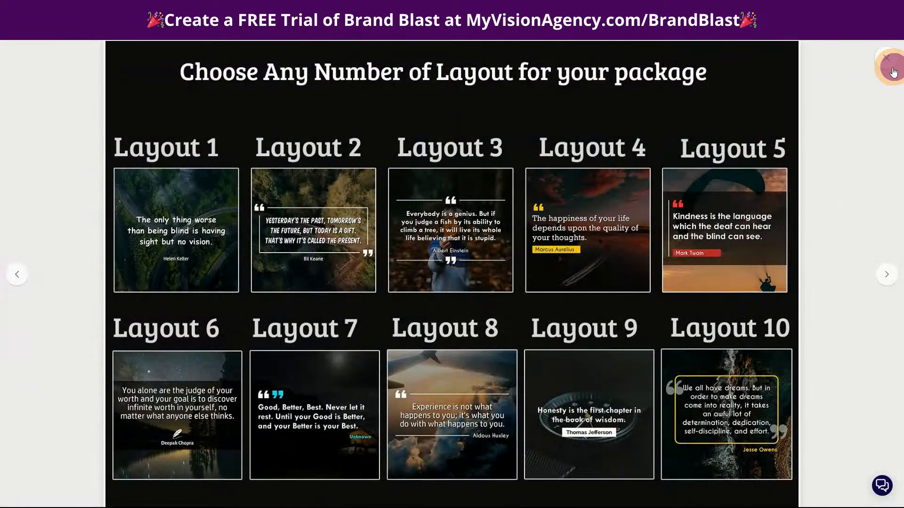
Close the enlarged quote layouts image and follow the sign-up link on the Join Brand Blast page.
{"action": "left_click", "coordinate": [887, 58]}
{"action": "scroll", "coordinate": [66, 240], "scroll_direction": "up", "scroll_amount": 2}
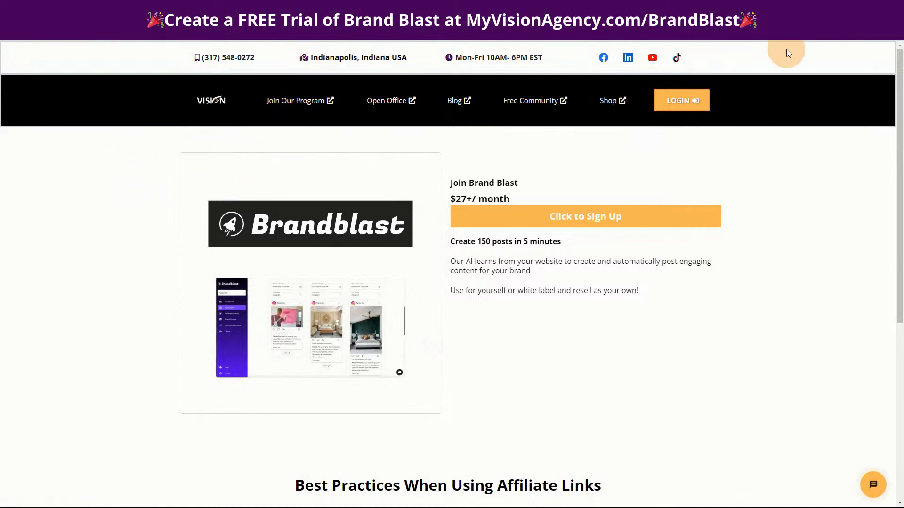
{"action": "left_click", "coordinate": [576, 219]}
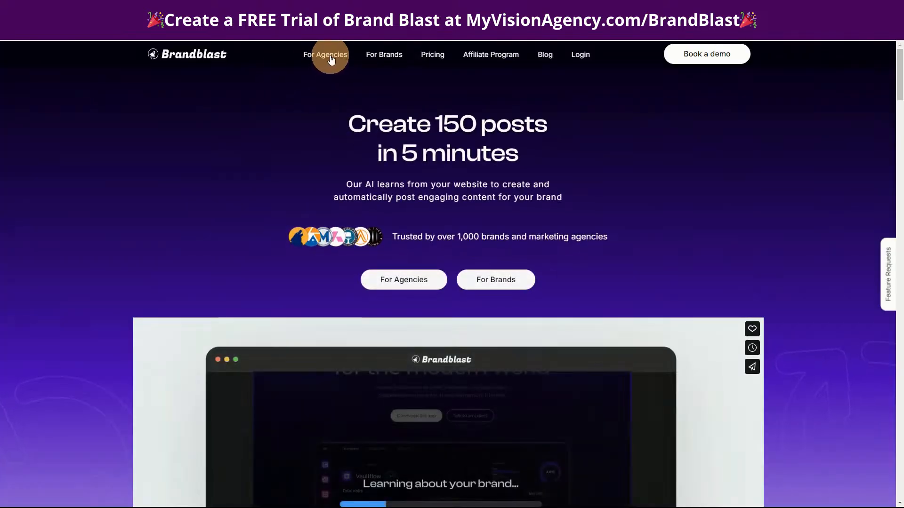
Open the For Agencies information on the Brandblast website and look through its savings, integrations and demo sections.
{"action": "left_click", "coordinate": [323, 55]}
{"action": "scroll", "coordinate": [703, 391], "scroll_direction": "down", "scroll_amount": 5}
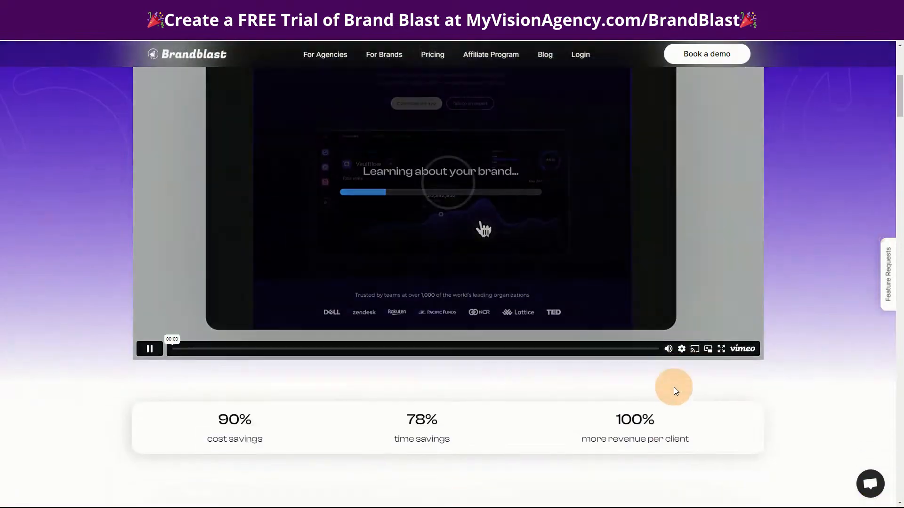
{"action": "scroll", "coordinate": [674, 387], "scroll_direction": "down", "scroll_amount": 8}
{"action": "scroll", "coordinate": [671, 386], "scroll_direction": "down", "scroll_amount": 20}
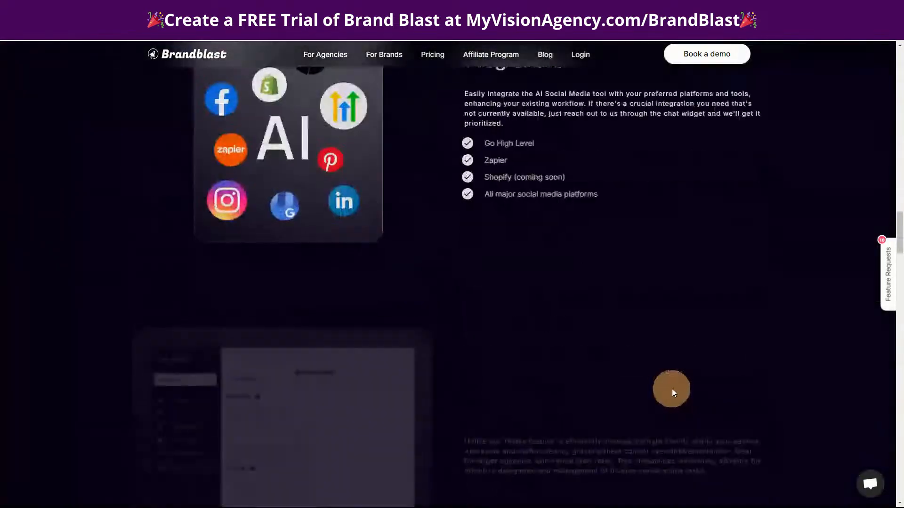
{"action": "scroll", "coordinate": [766, 394], "scroll_direction": "down", "scroll_amount": 20}
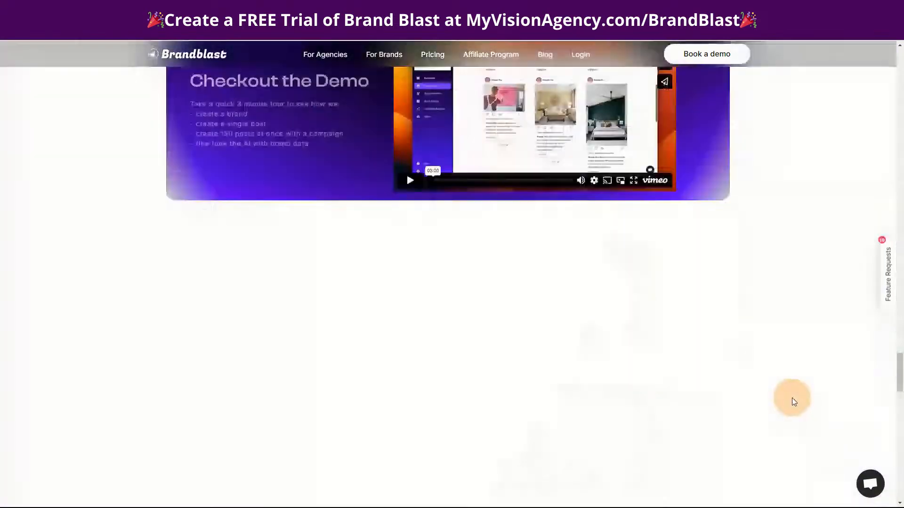